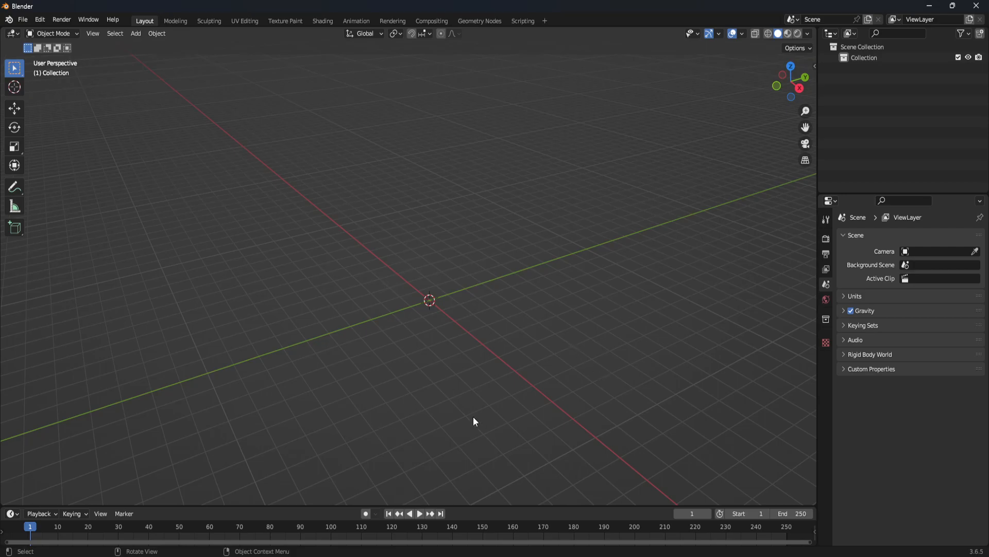
middle_drag(475, 422, 565, 332)
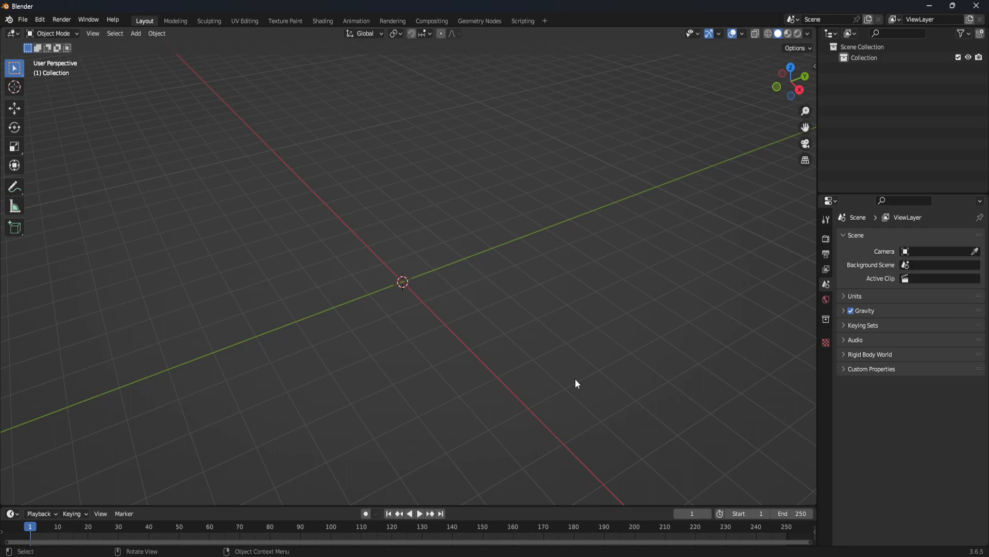
middle_drag(496, 340, 443, 335)
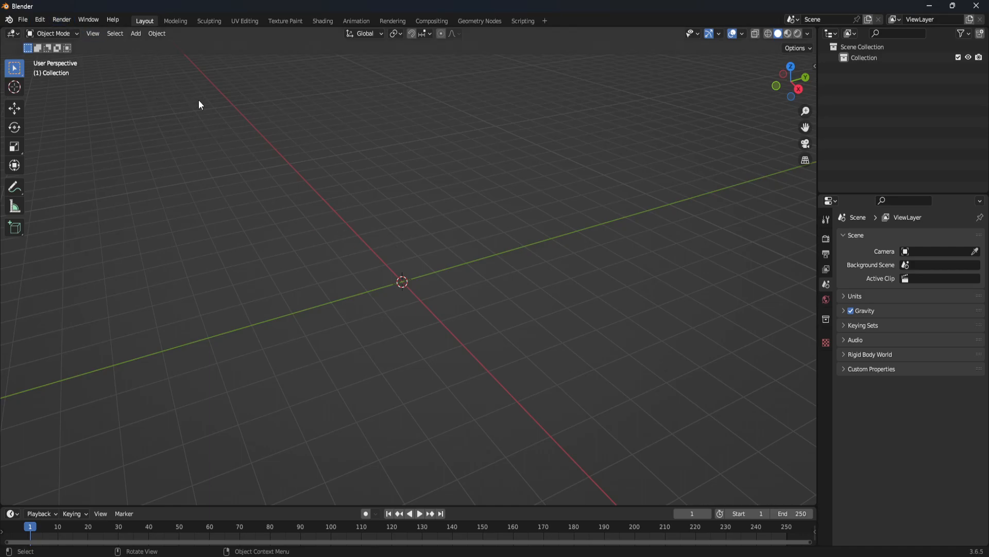
click(154, 33)
mouse_move(139, 33)
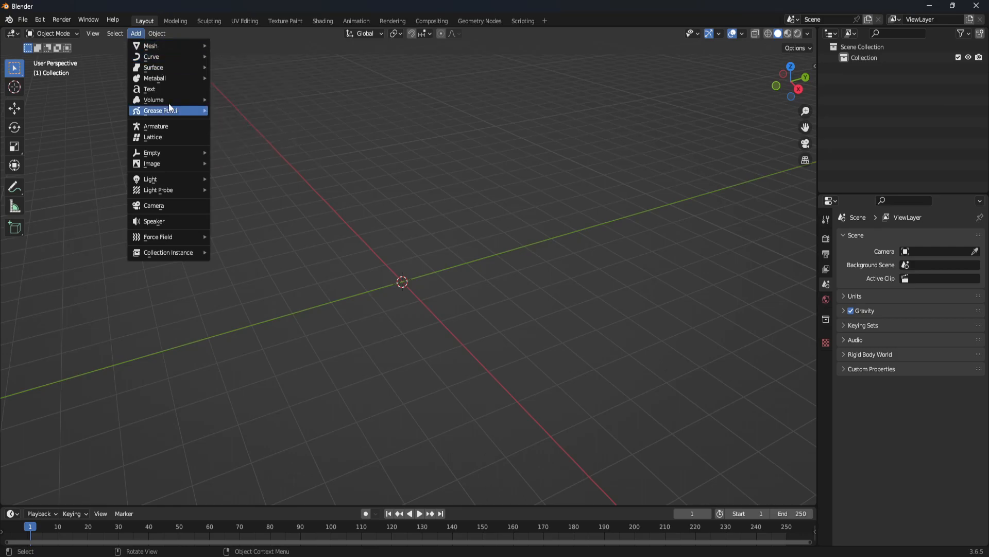
- Check in the add-on preferences that Add Curve: Sapling Tree Gen is enabled, and close the preferences
click(45, 21)
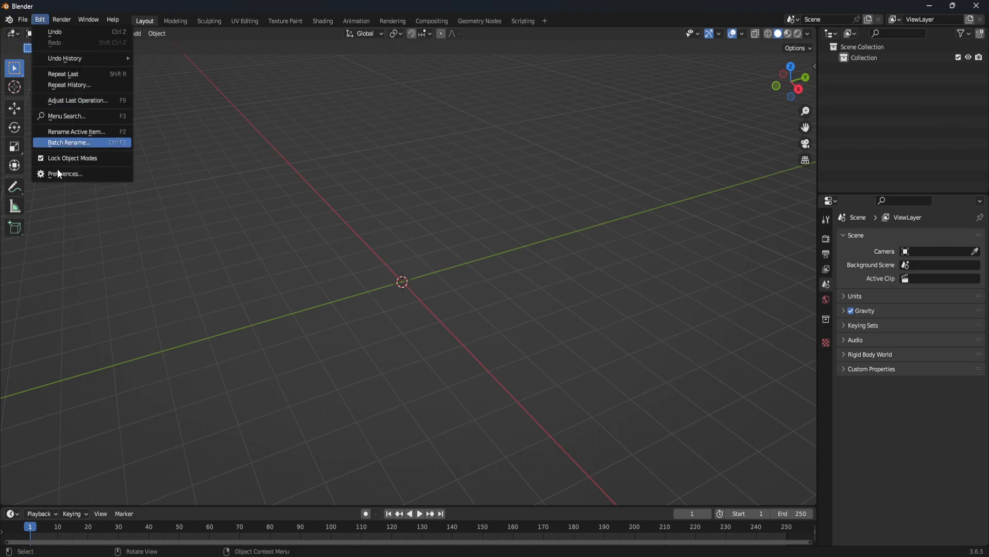
click(72, 173)
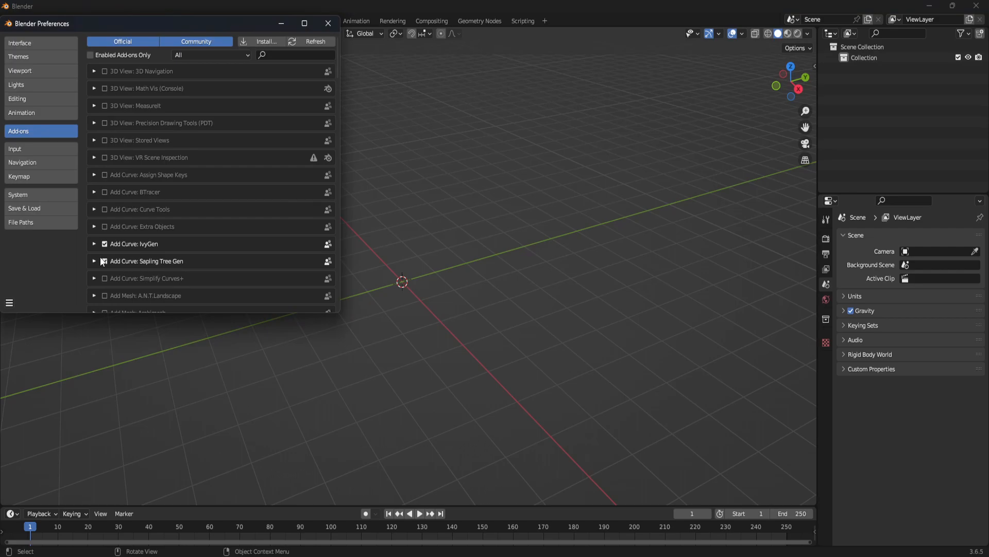
click(328, 23)
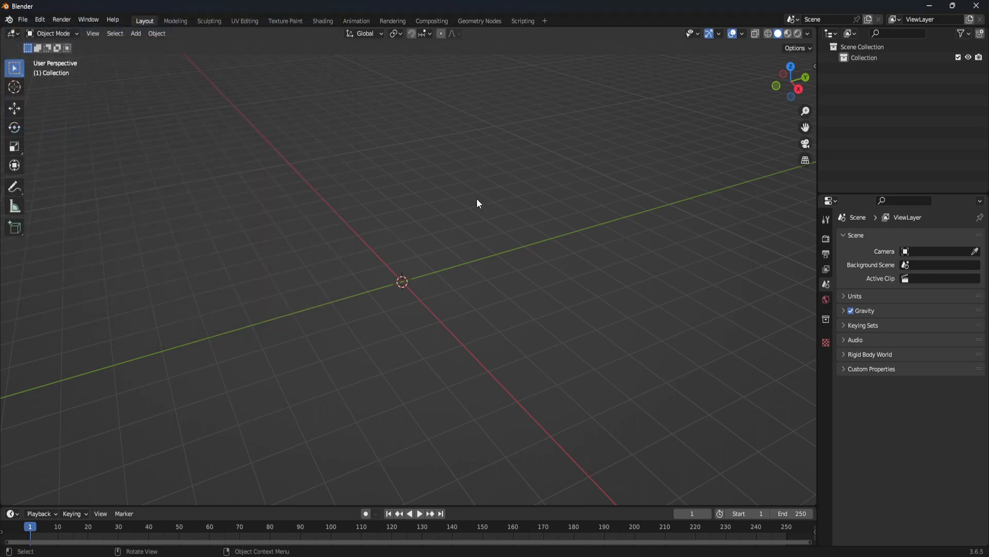
- Add a Sapling Tree Gen curve tree at the origin of the empty scene
middle_drag(481, 230, 503, 286)
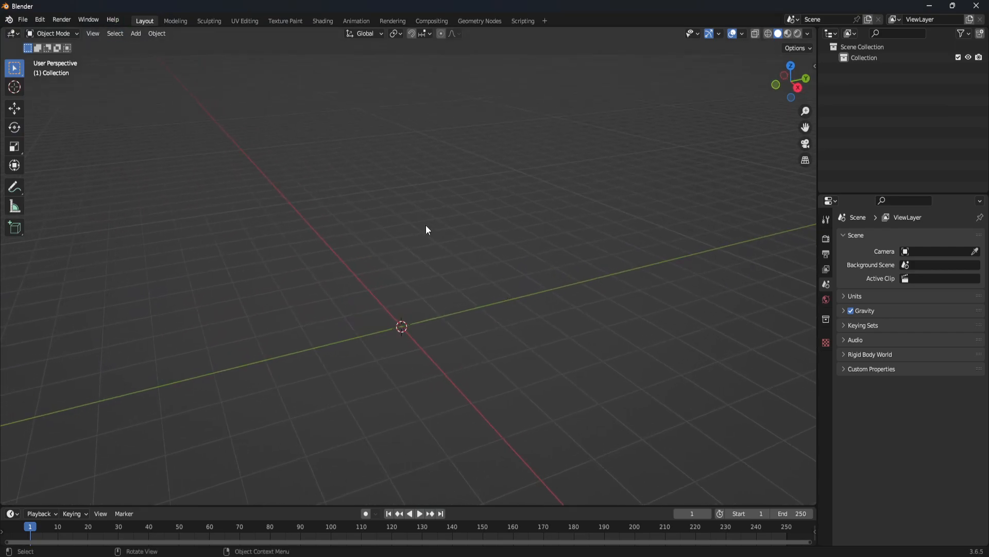
click(167, 34)
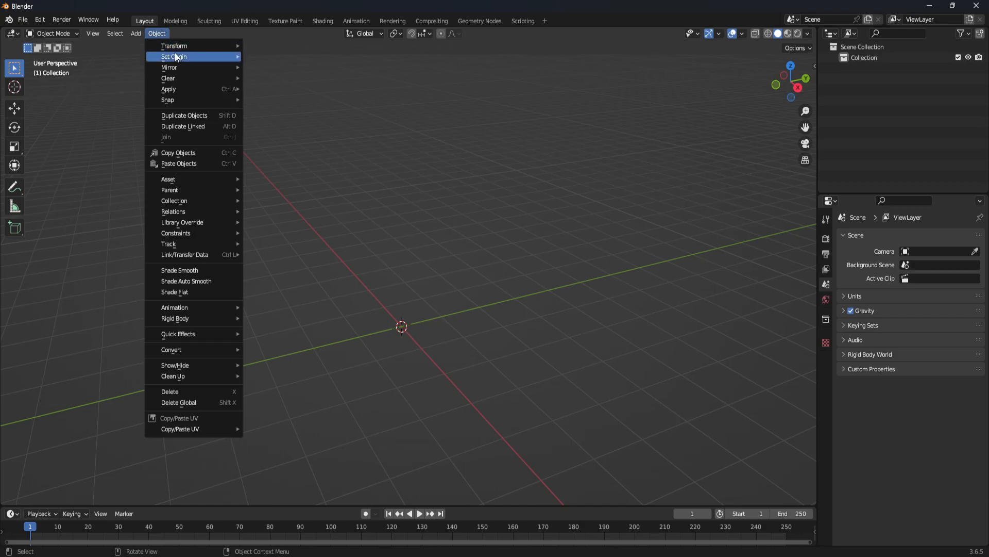
mouse_move(138, 37)
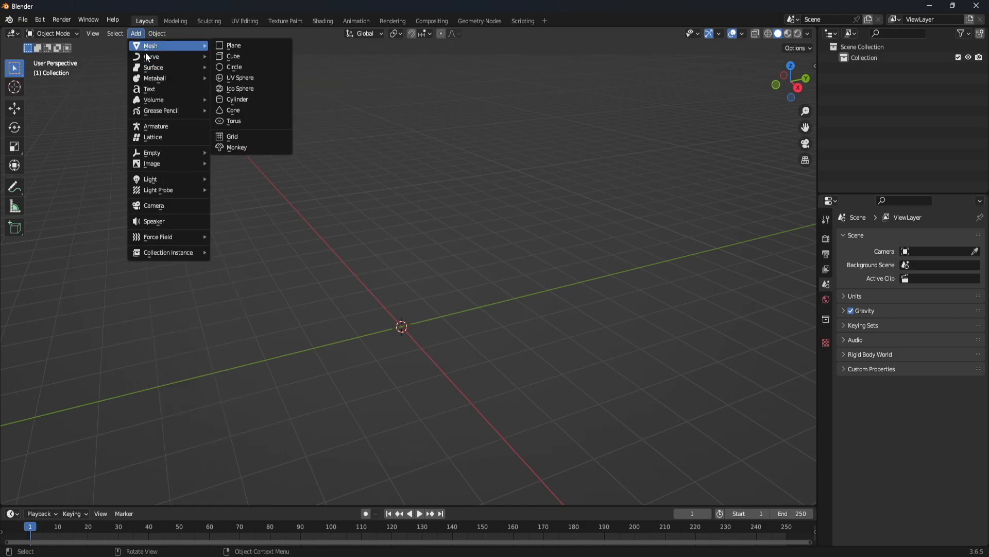
mouse_move(208, 60)
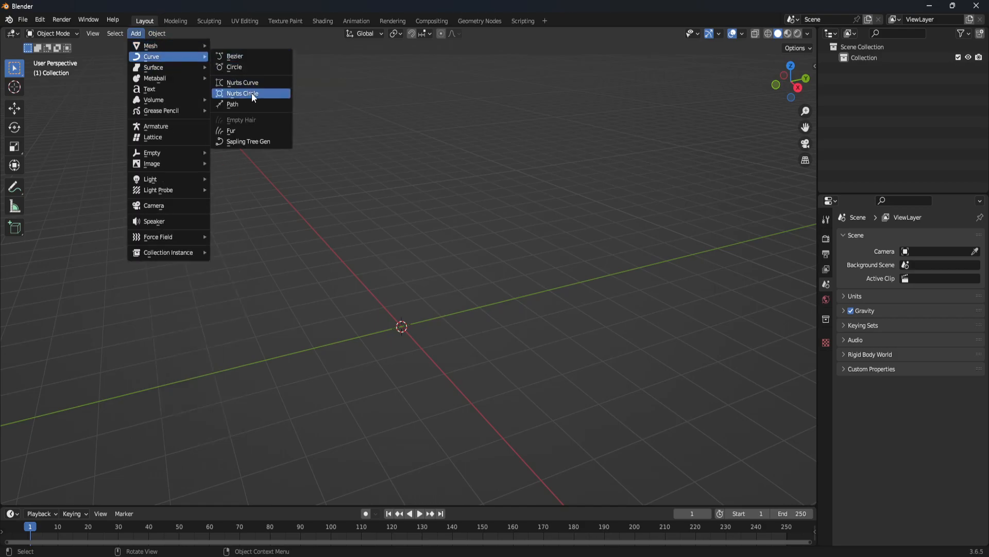
click(252, 140)
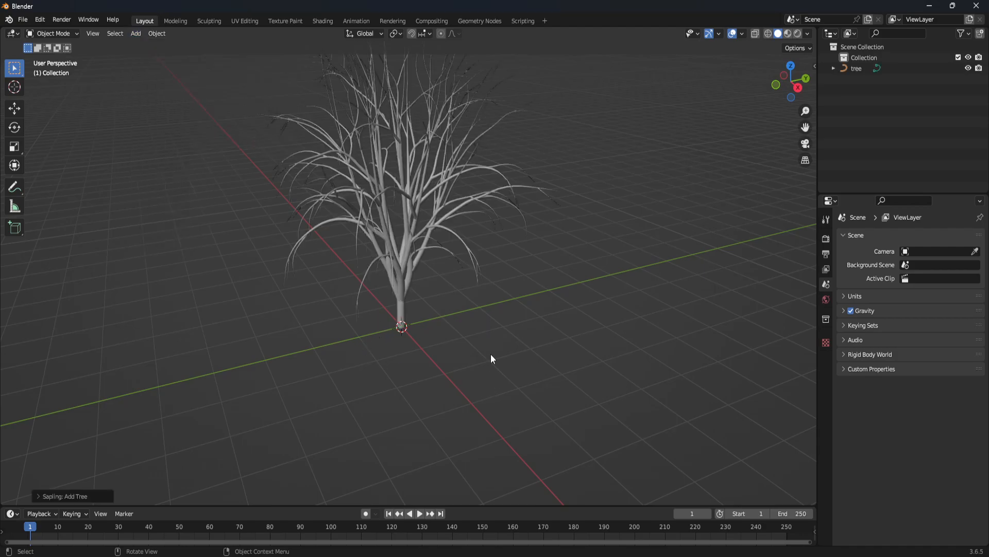
- Load the white_birch preset in the Sapling settings of the new tree
shift+middle_drag(505, 286, 509, 373)
scroll(509, 372, up, 3)
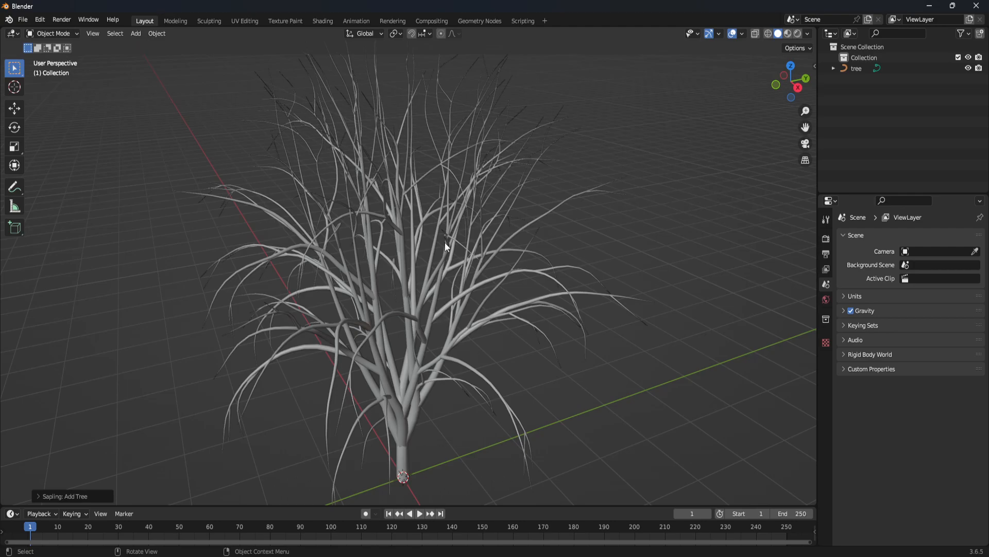
middle_drag(416, 323, 280, 277)
middle_drag(553, 385, 490, 378)
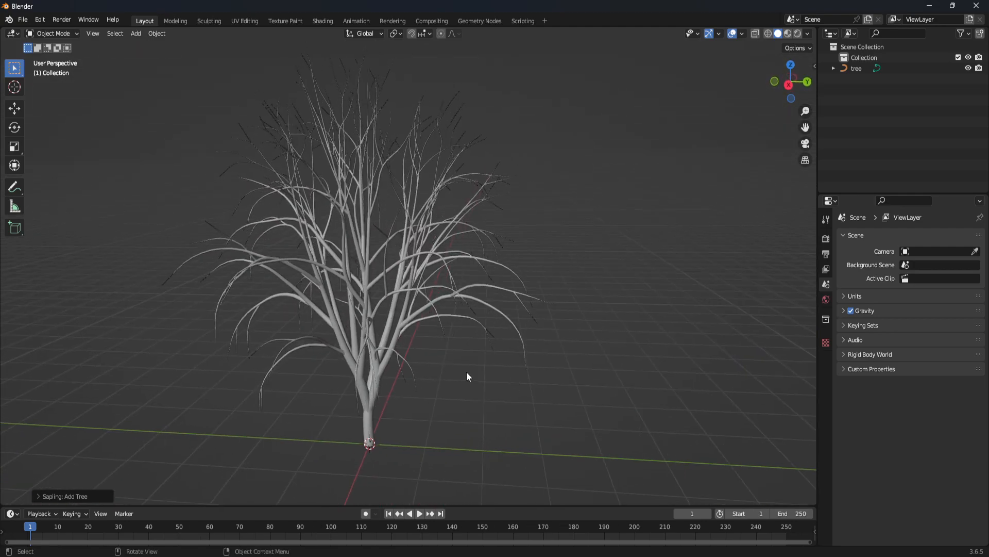
click(78, 496)
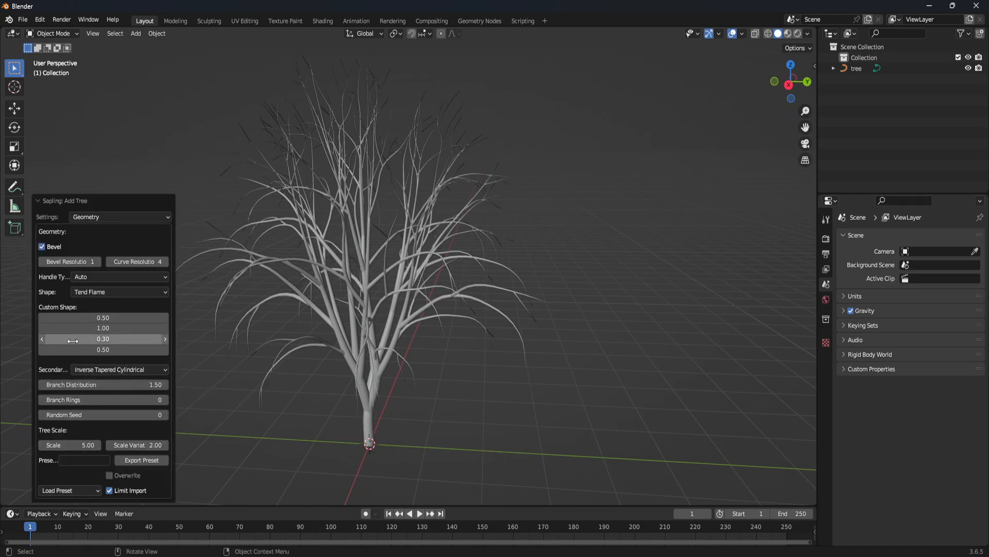
click(74, 487)
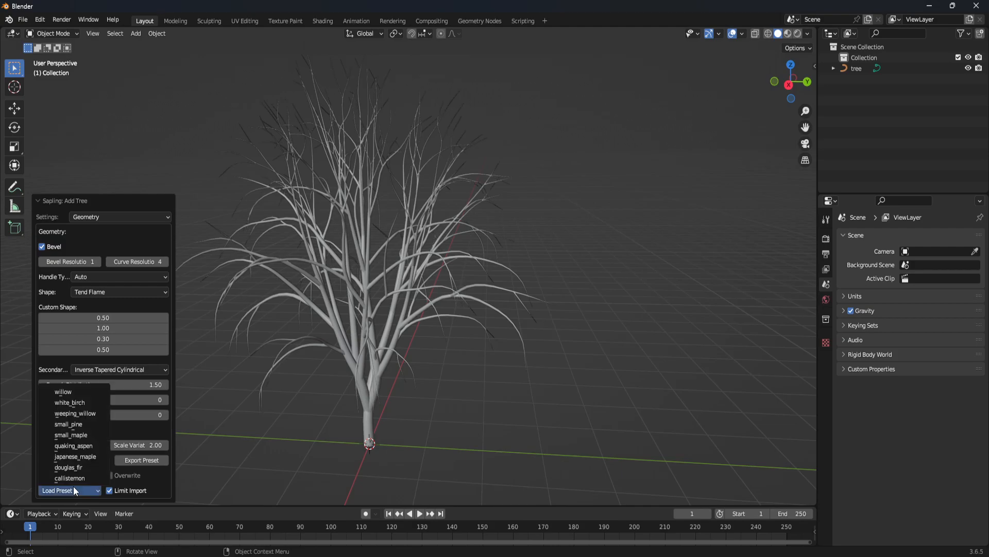
click(81, 403)
scroll(454, 377, down, 5)
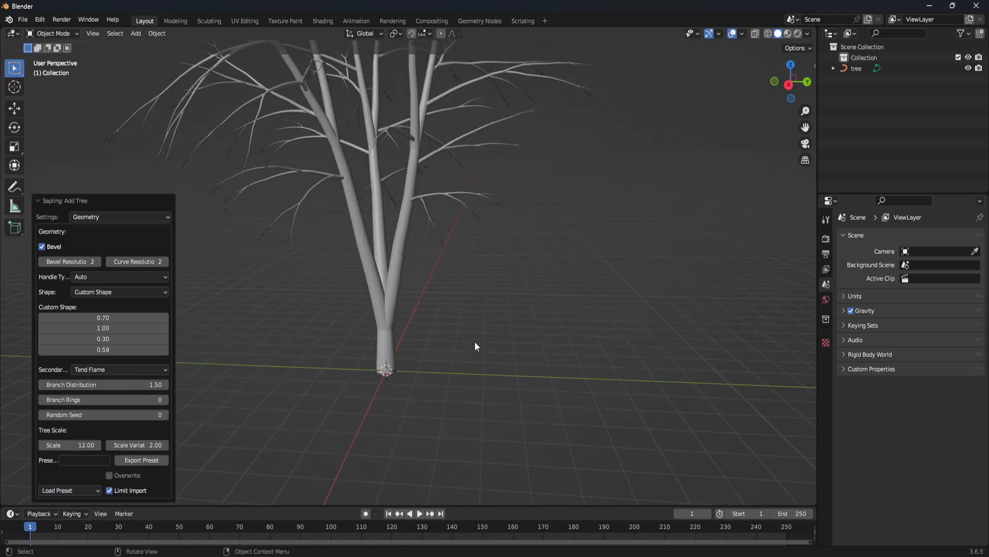
middle_drag(452, 220, 295, 328)
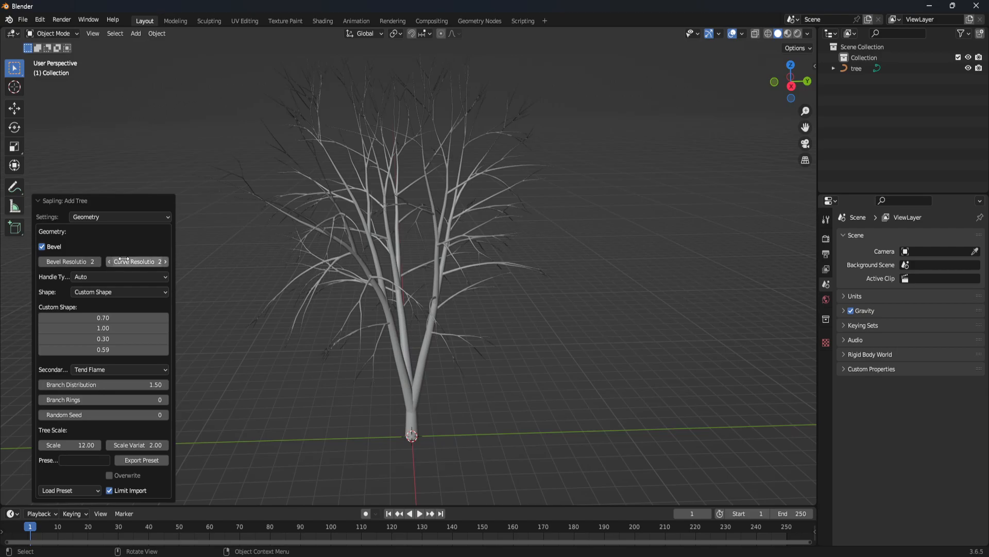
- Display the tree as wireframe and set both its Curve Resolution and its Bevel Resolution to 1
click(768, 33)
scroll(536, 227, up, 8)
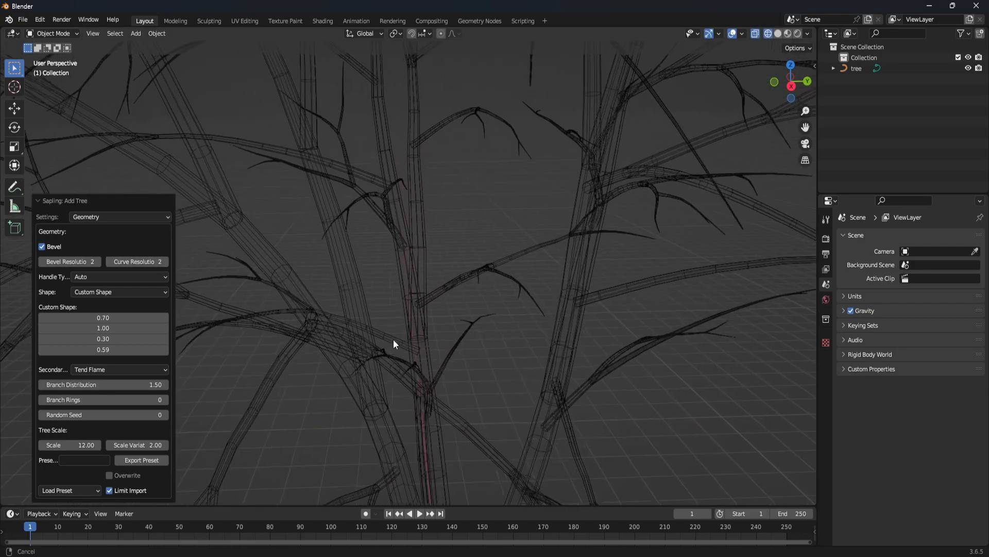
middle_drag(393, 340, 419, 342)
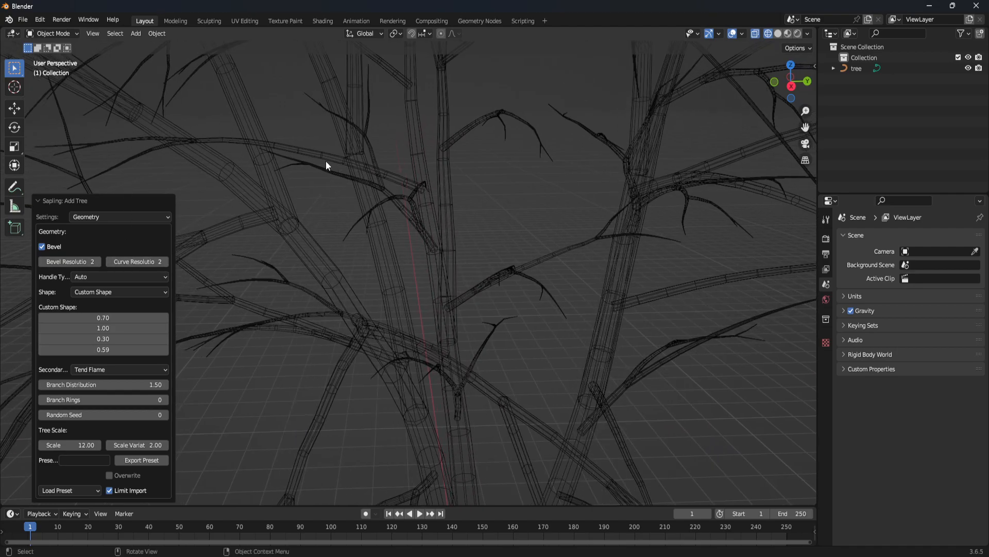
click(110, 261)
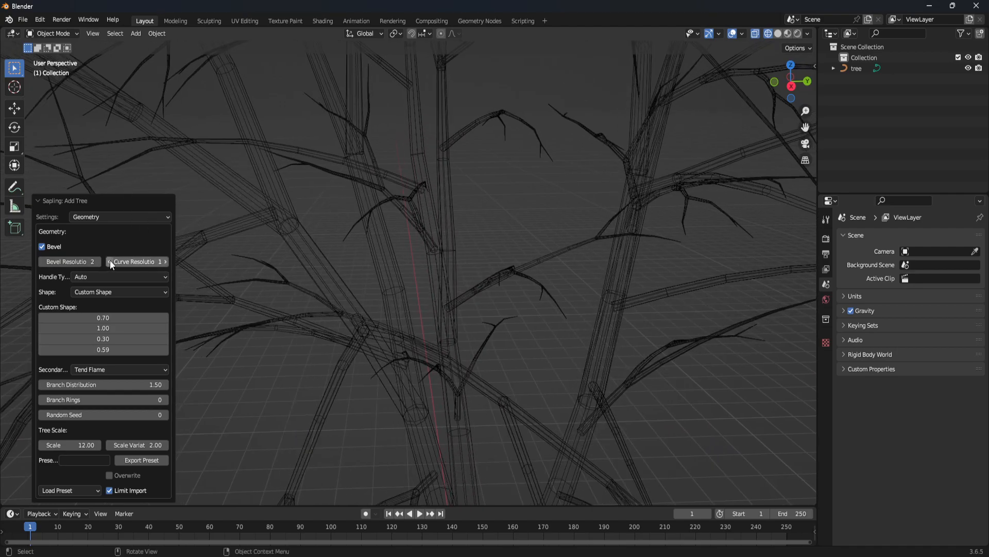
click(43, 261)
click(43, 261)
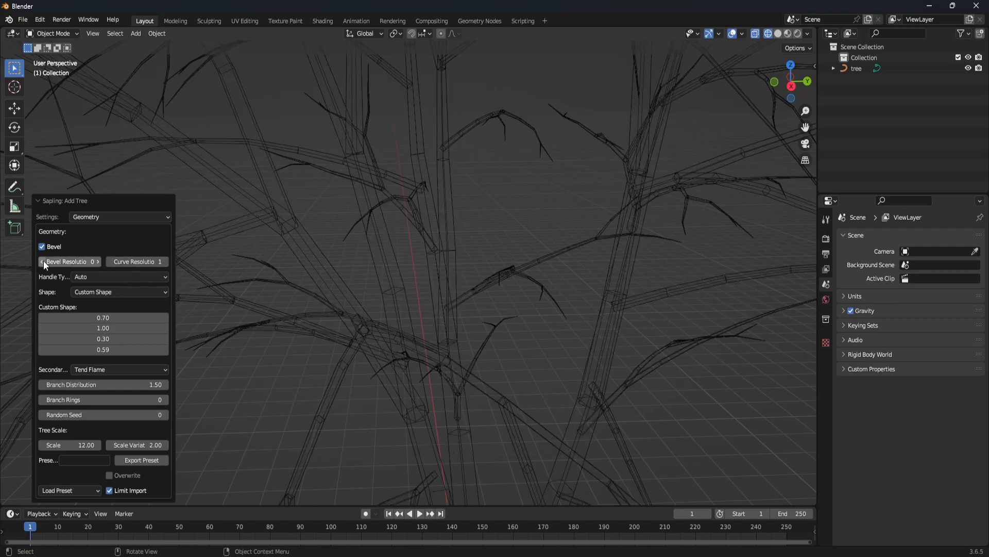
click(97, 261)
scroll(444, 273, down, 5)
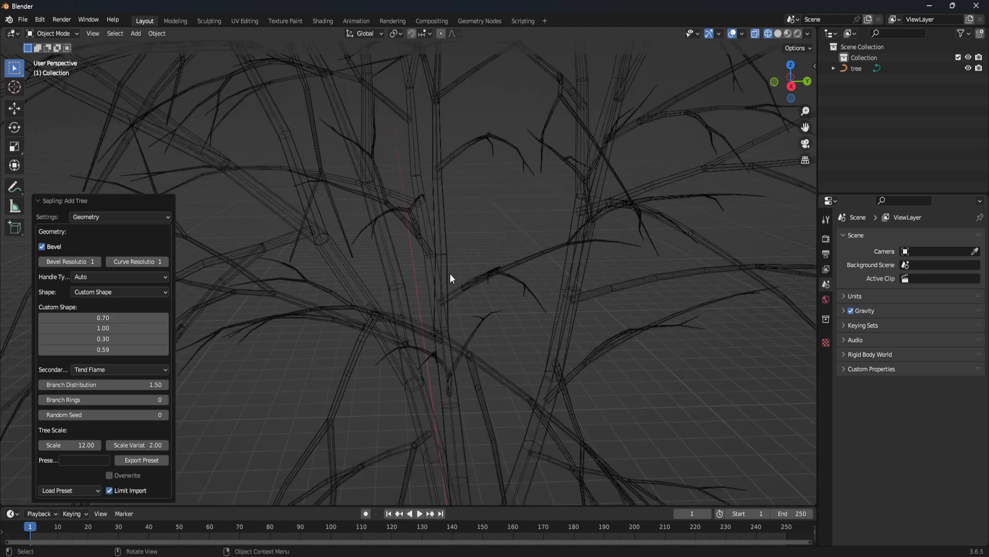
- Inspect the trunk's wireframe, try a Bevel Resolution of 2, and return it to 1
scroll(564, 238, down, 6)
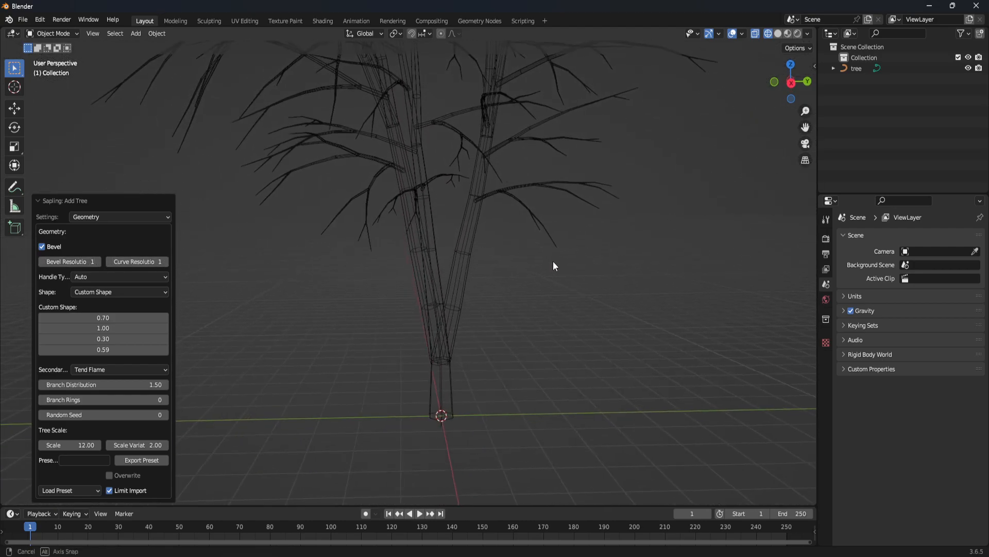
scroll(499, 274, up, 2)
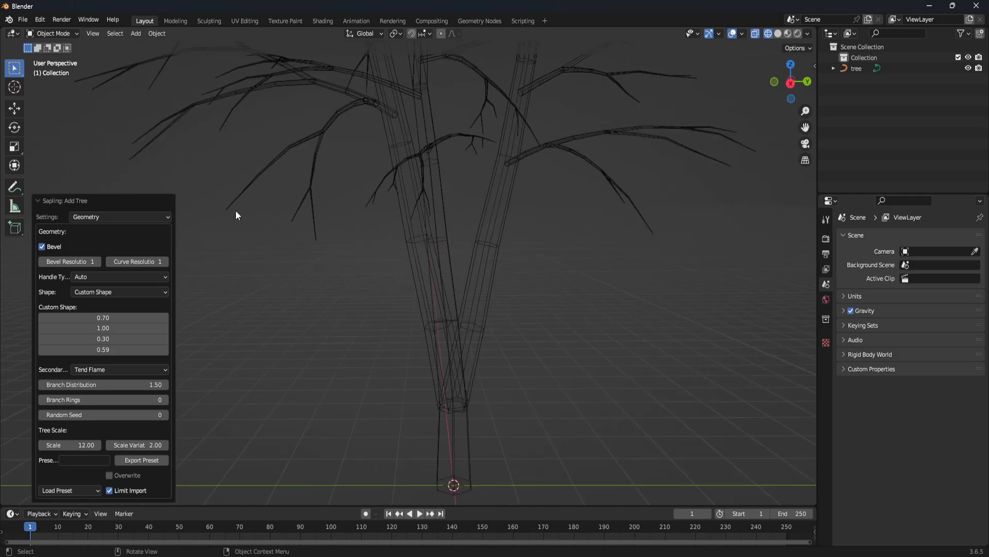
scroll(487, 258, up, 5)
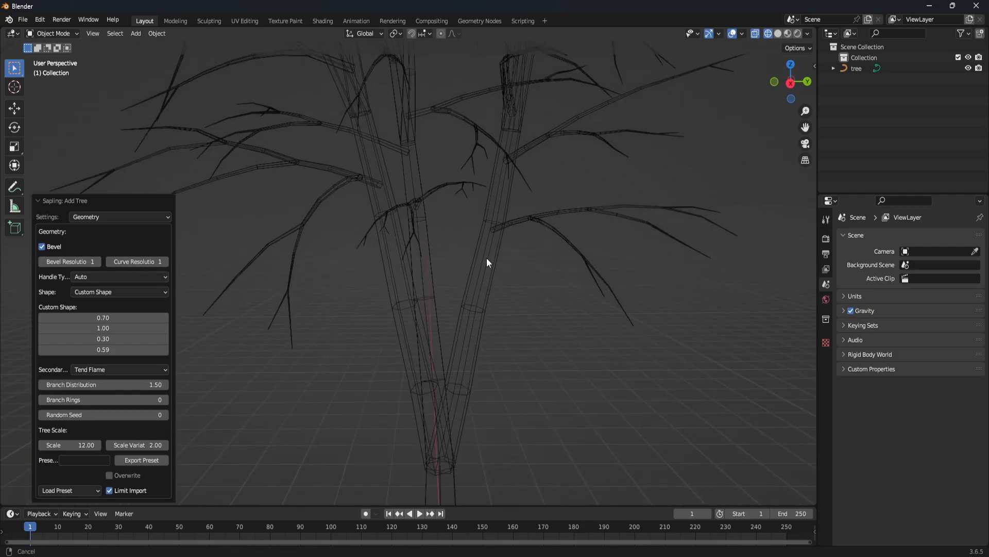
middle_drag(498, 342, 516, 440)
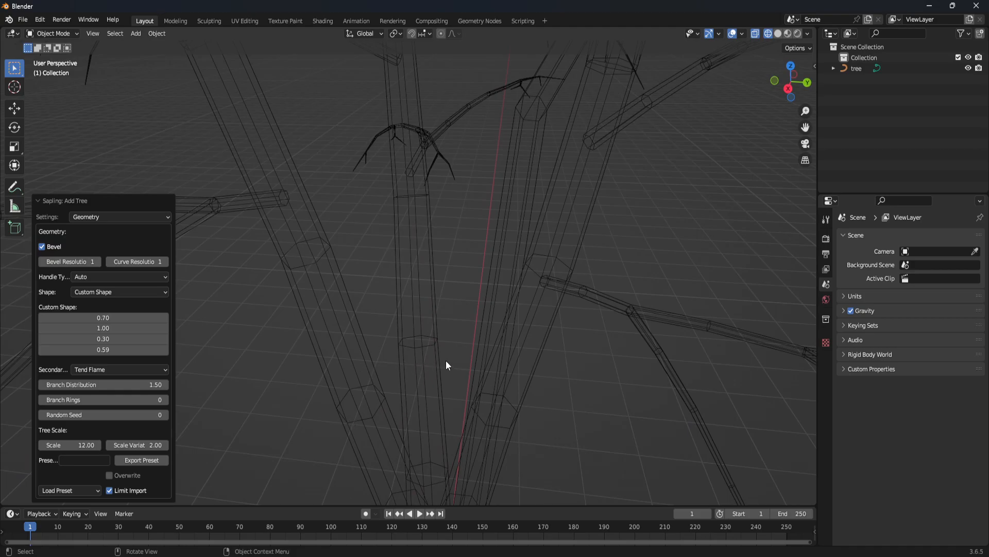
click(99, 261)
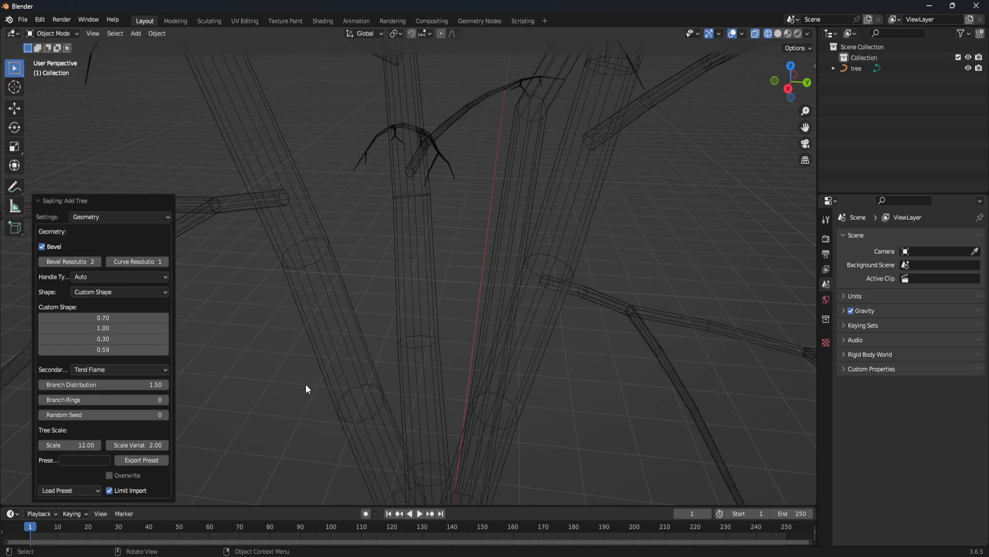
click(42, 261)
scroll(568, 354, down, 3)
middle_drag(515, 366, 524, 346)
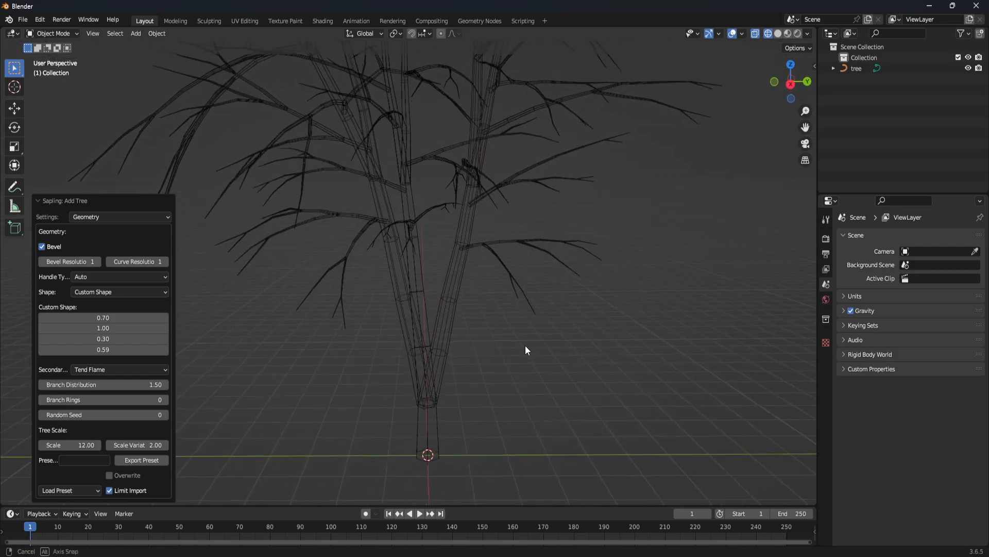
scroll(520, 351, up, 3)
scroll(518, 349, up, 5)
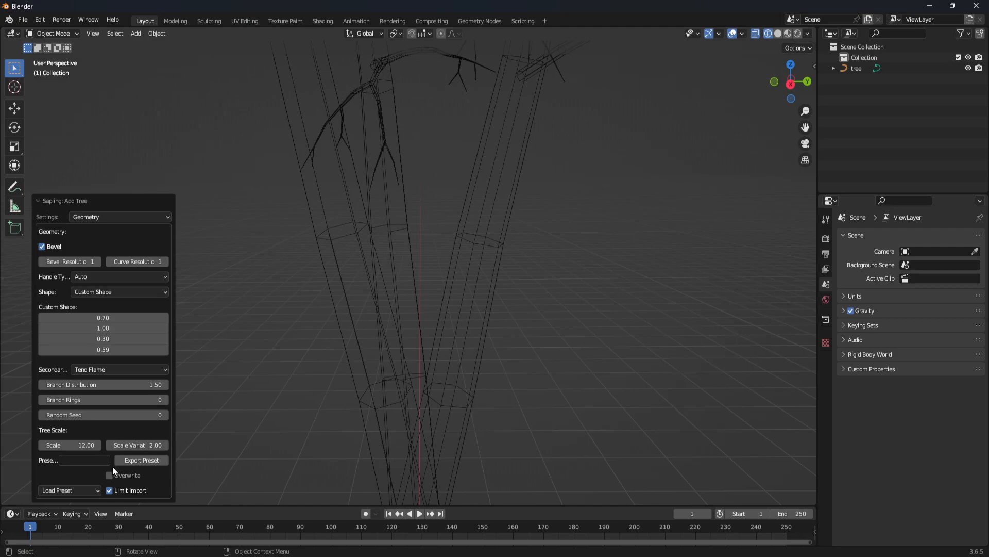
- Switch the tree's Sapling settings from Geometry to Branch Splitting and bring the whole tree into view
click(109, 218)
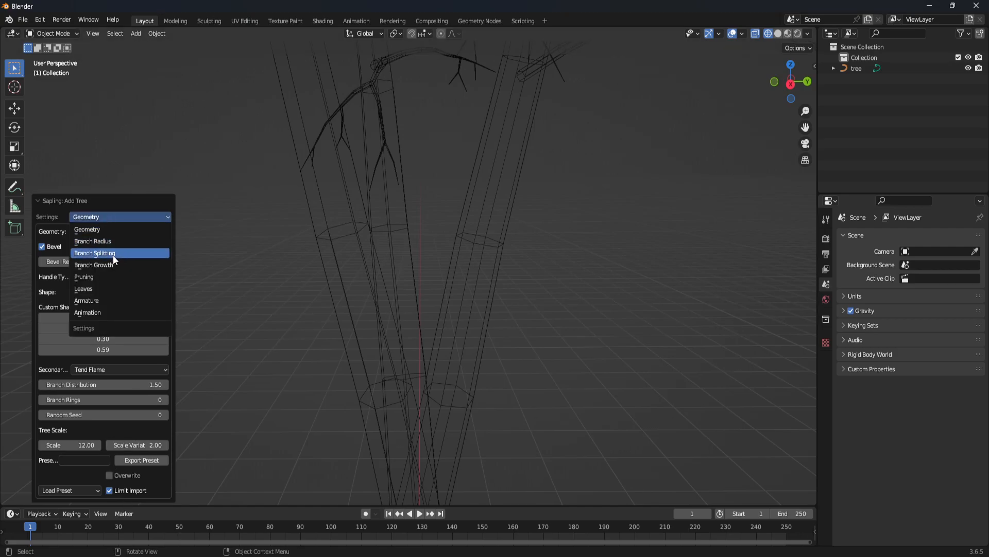
click(113, 254)
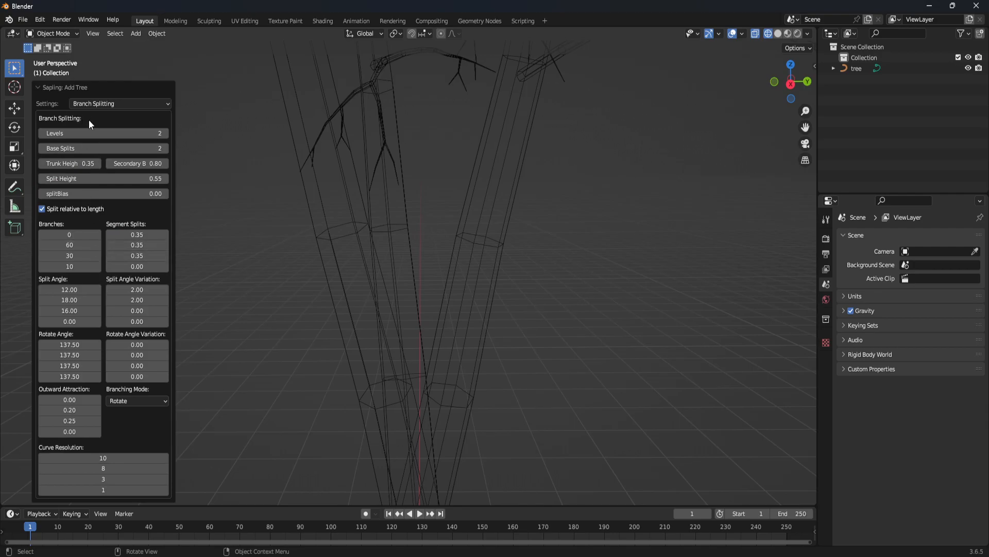
scroll(361, 236, down, 9)
middle_drag(480, 197, 453, 335)
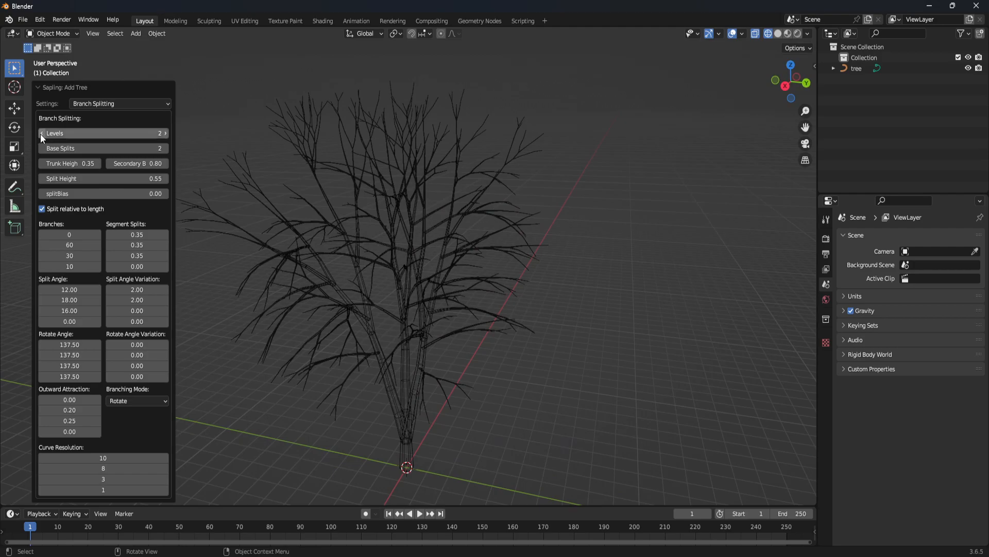
- Try one branching level, return Levels to 2, and set Base Splits to 0
click(41, 134)
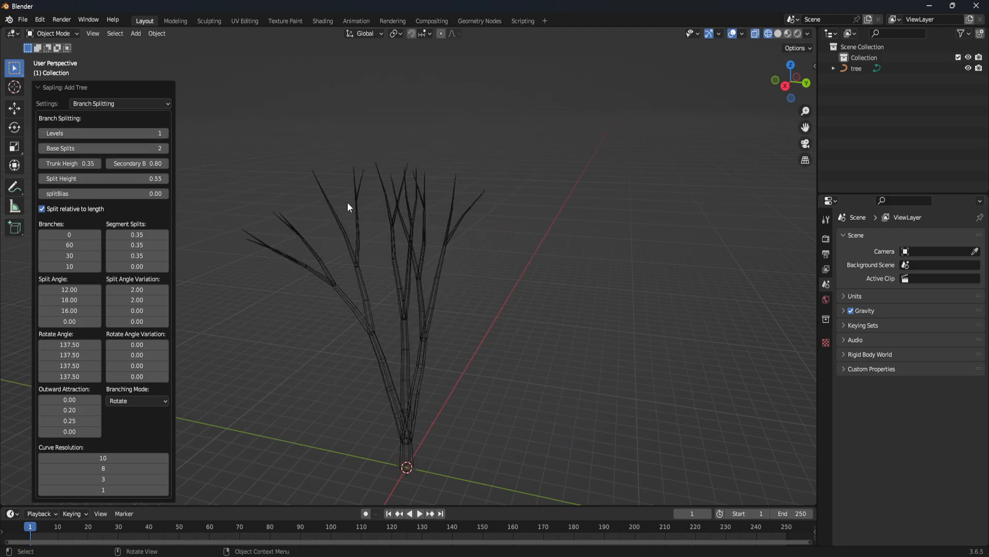
click(166, 133)
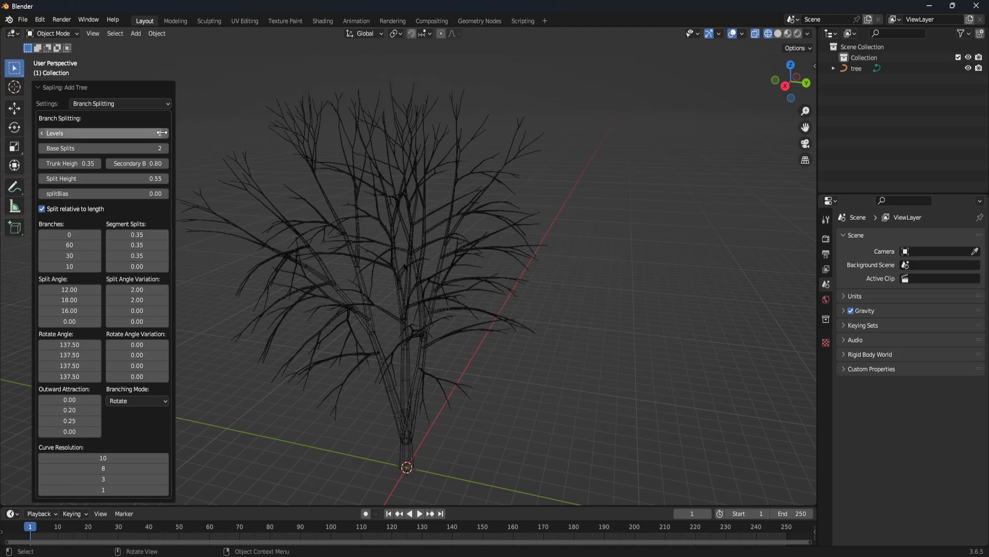
click(42, 149)
click(41, 148)
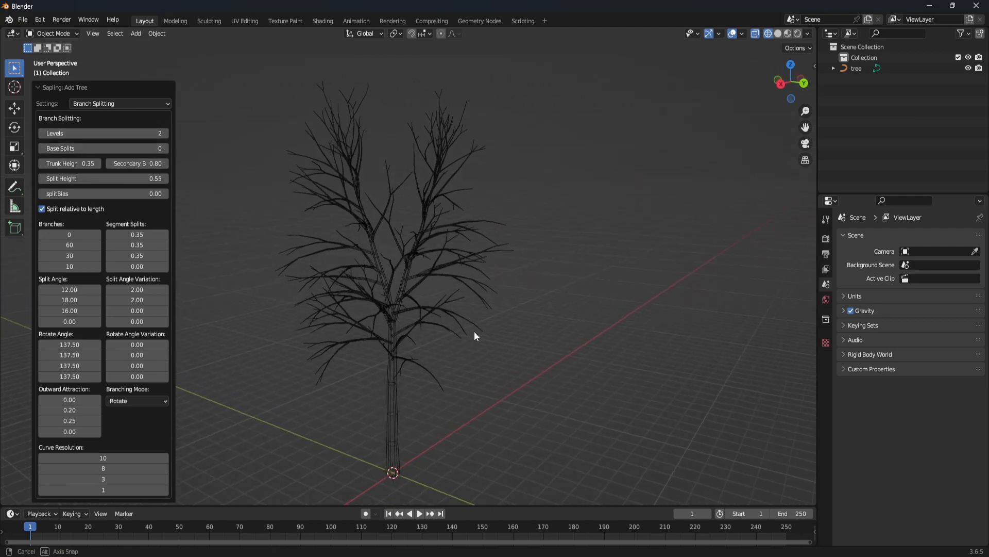
- Set the tree's second, third and fourth Branches values to 15, 10 and 5
click(72, 247)
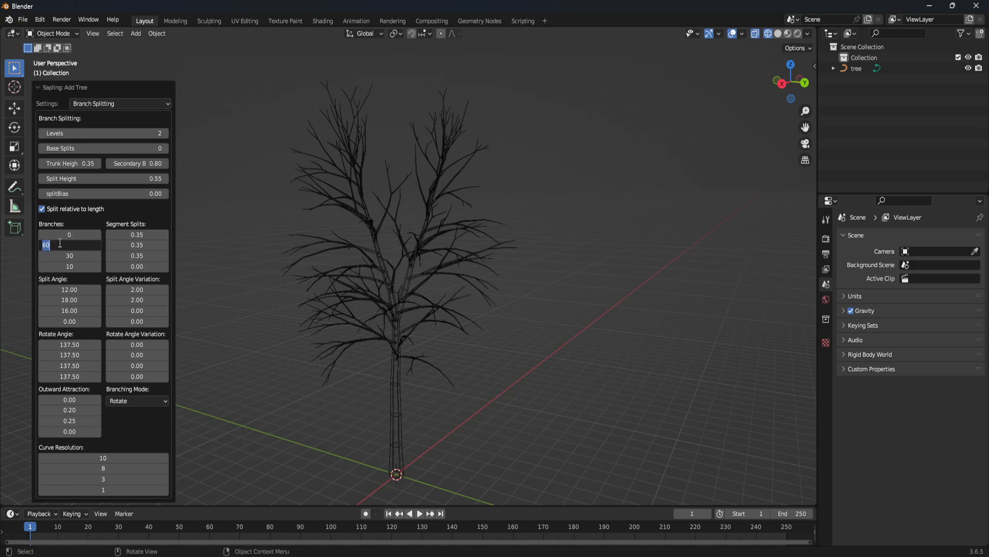
text(15)
key(Tab)
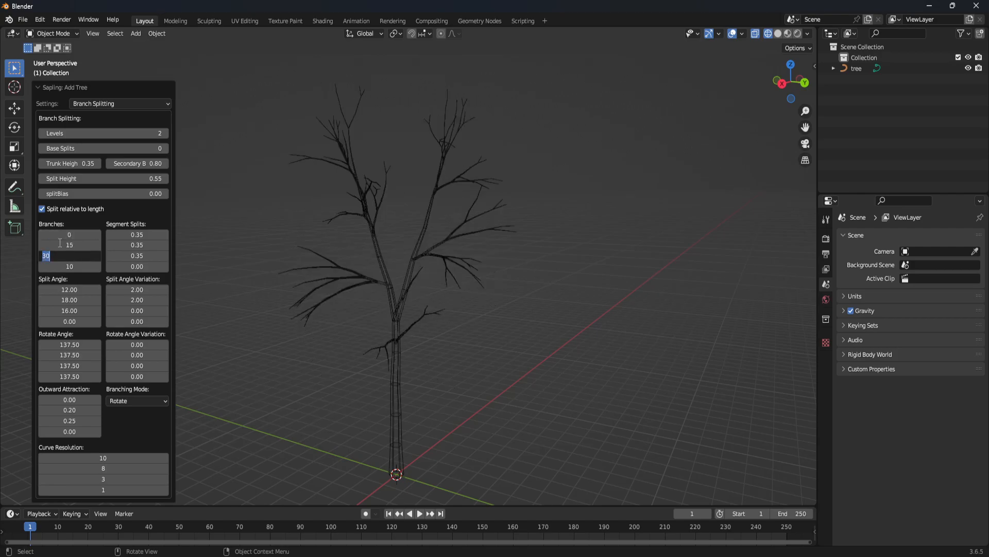
text(10)
key(Tab)
text(5)
key(Return)
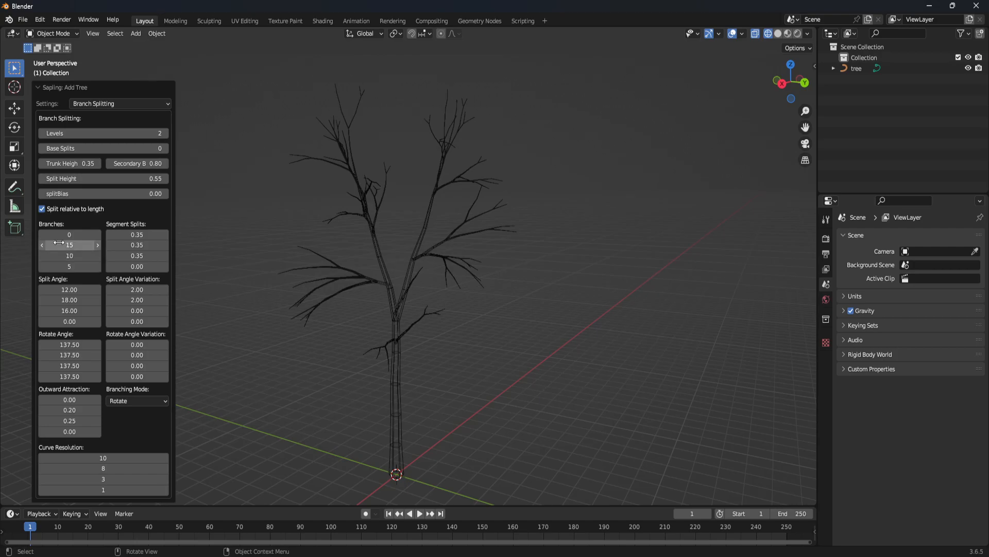
- Set the first three Curve Resolution values of the tree to 8, 6 and 2
middle_drag(617, 264, 281, 353)
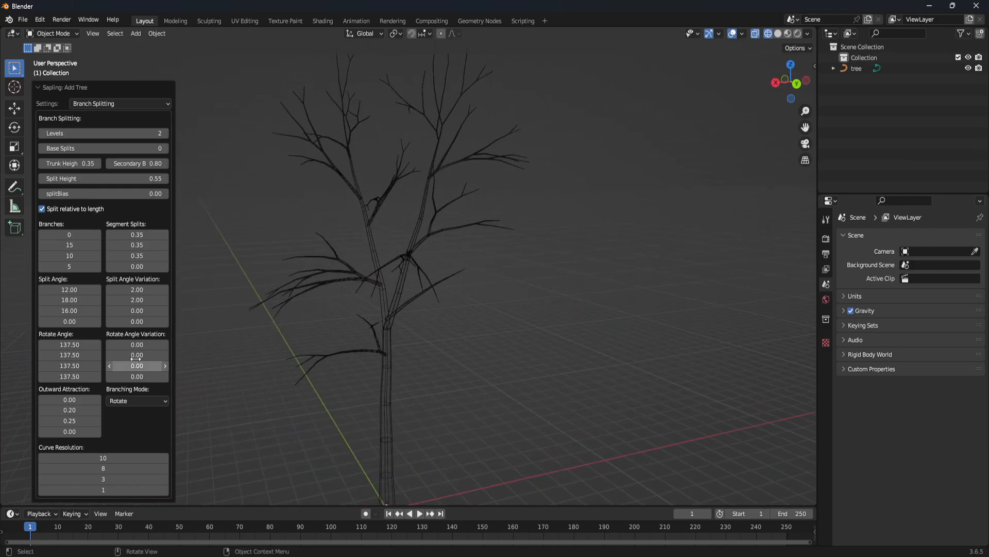
scroll(450, 415, down, 4)
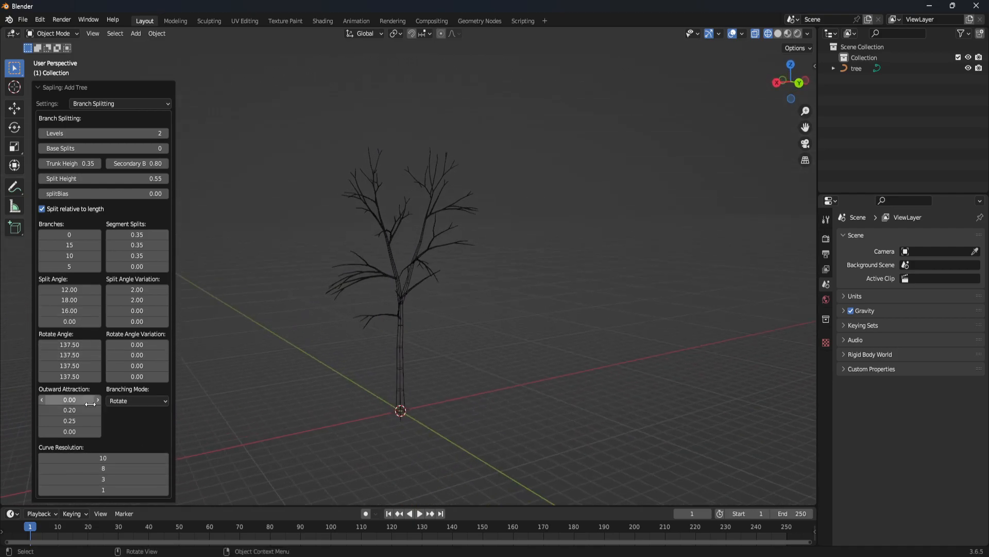
scroll(390, 451, up, 4)
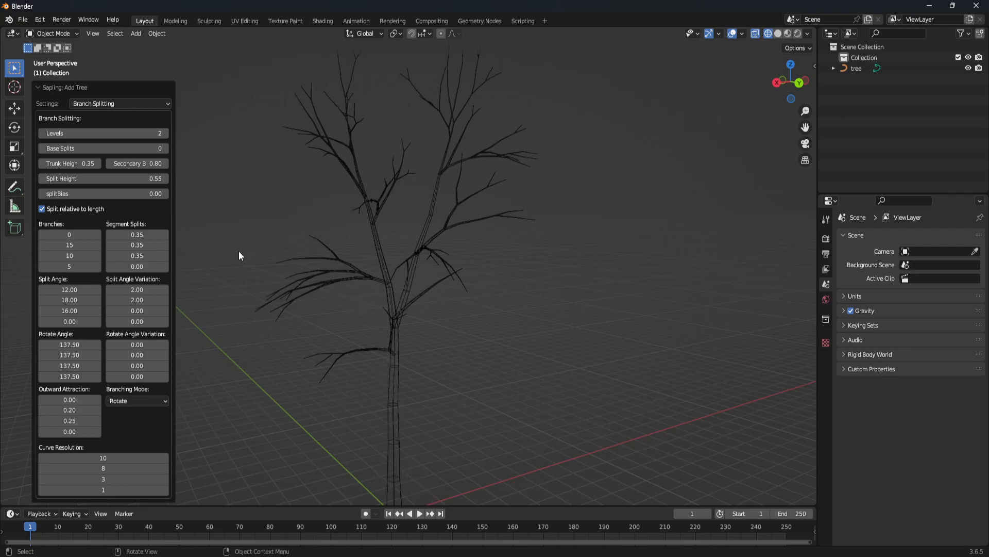
click(42, 458)
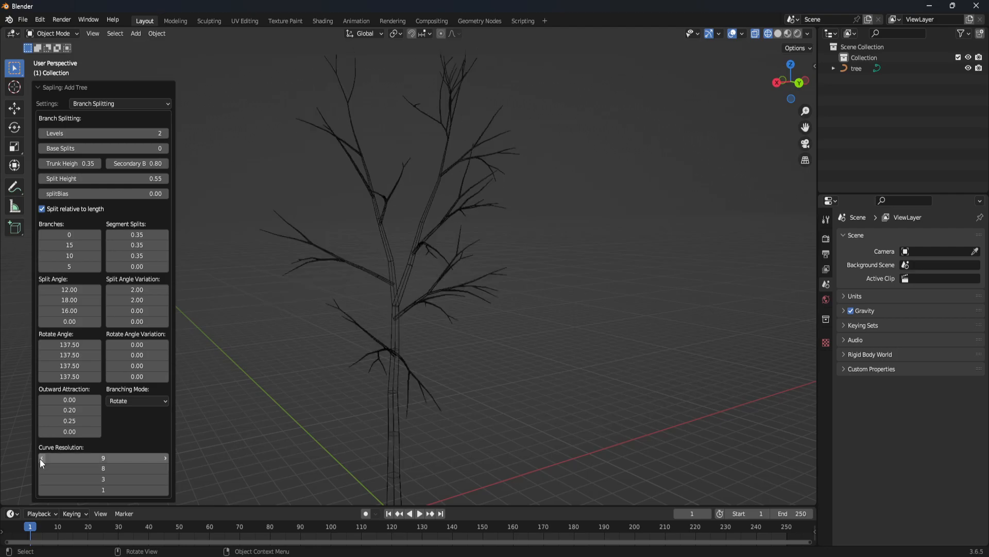
click(41, 458)
middle_drag(470, 390, 345, 199)
middle_drag(453, 275, 479, 310)
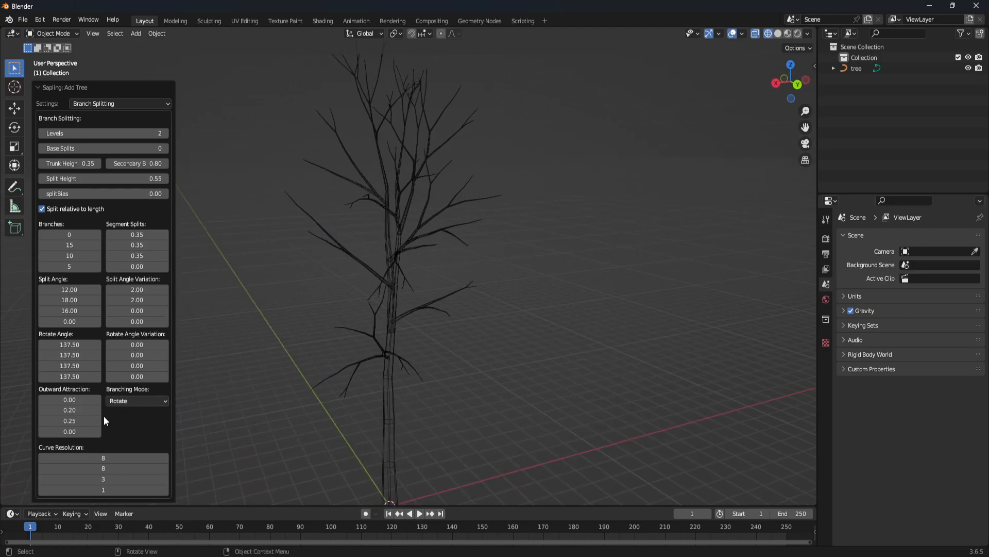
click(42, 468)
click(42, 468)
click(42, 479)
middle_drag(446, 366, 379, 342)
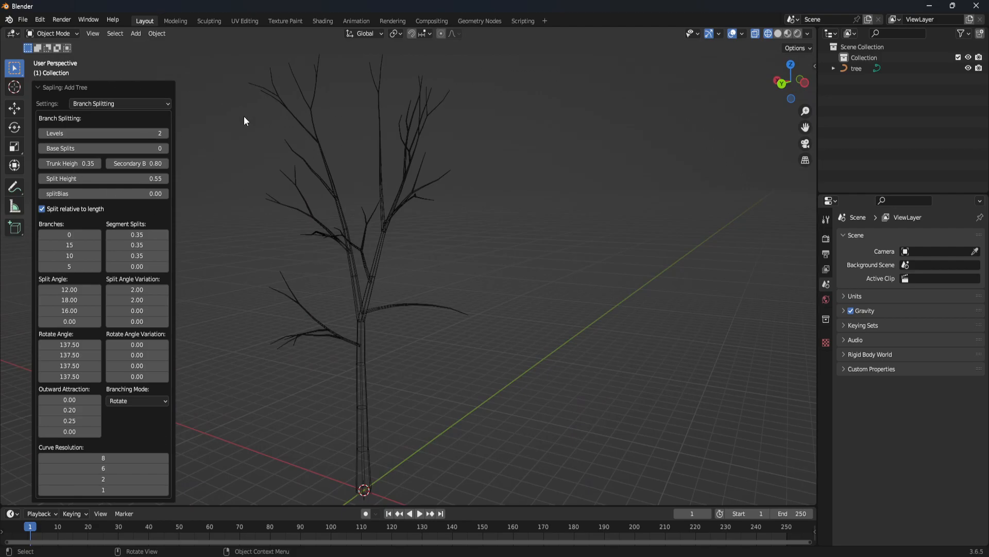
- Select the tree and display it in solid shading, framed closely around the fork of the trunk
middle_drag(577, 354, 353, 223)
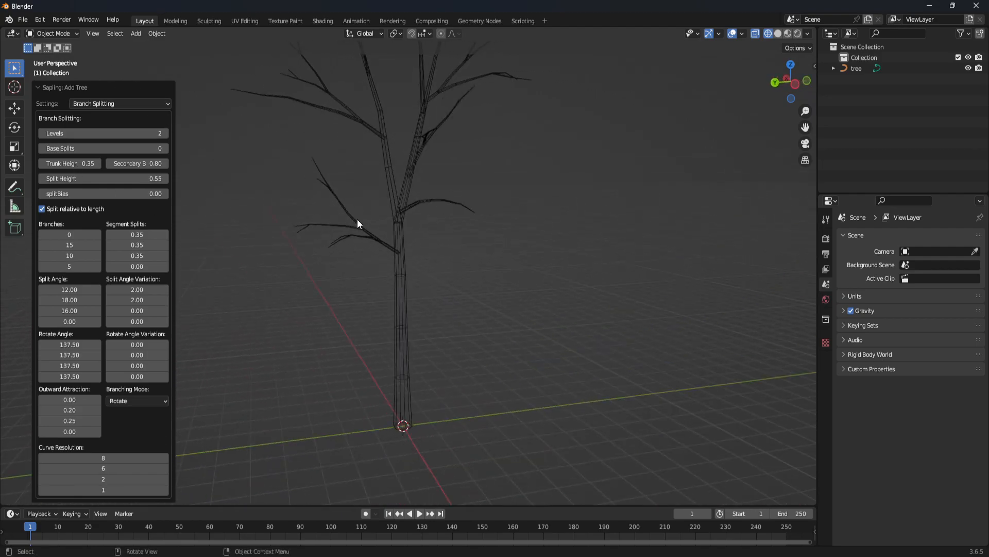
click(399, 211)
click(778, 33)
mouse_move(542, 232)
middle_down()
mouse_move(435, 354)
mouse_move(541, 372)
mouse_move(462, 282)
mouse_move(437, 378)
mouse_move(424, 358)
mouse_move(393, 351)
mouse_move(435, 341)
mouse_move(469, 358)
mouse_move(433, 356)
mouse_move(406, 300)
middle_up()
scroll(406, 300, up, 2)
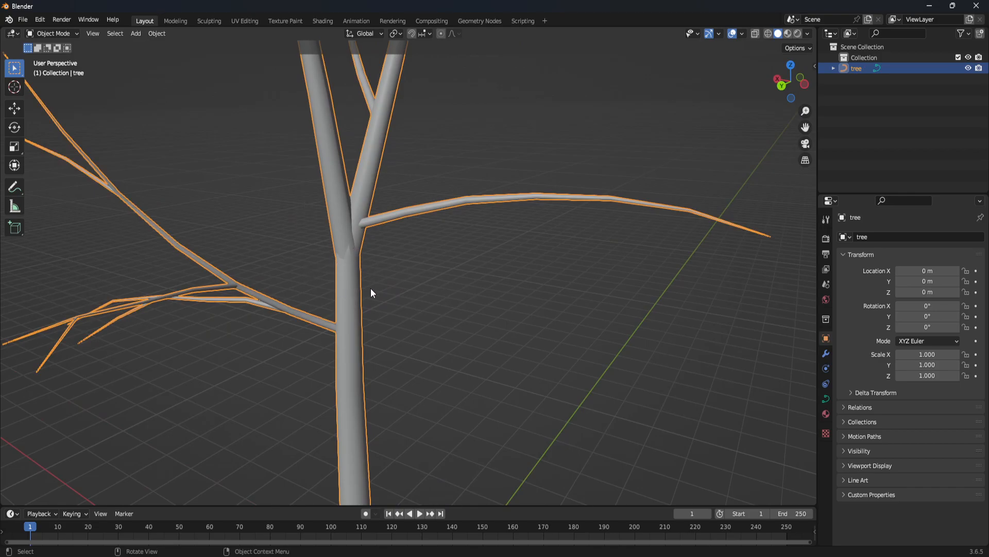
scroll(373, 291, up, 1)
- Examine the control points along the tree's trunk and branches in Edit Mode, then return to Object Mode
key(Tab)
scroll(419, 284, up, 4)
middle_drag(419, 288, 403, 214)
middle_drag(316, 99, 417, 217)
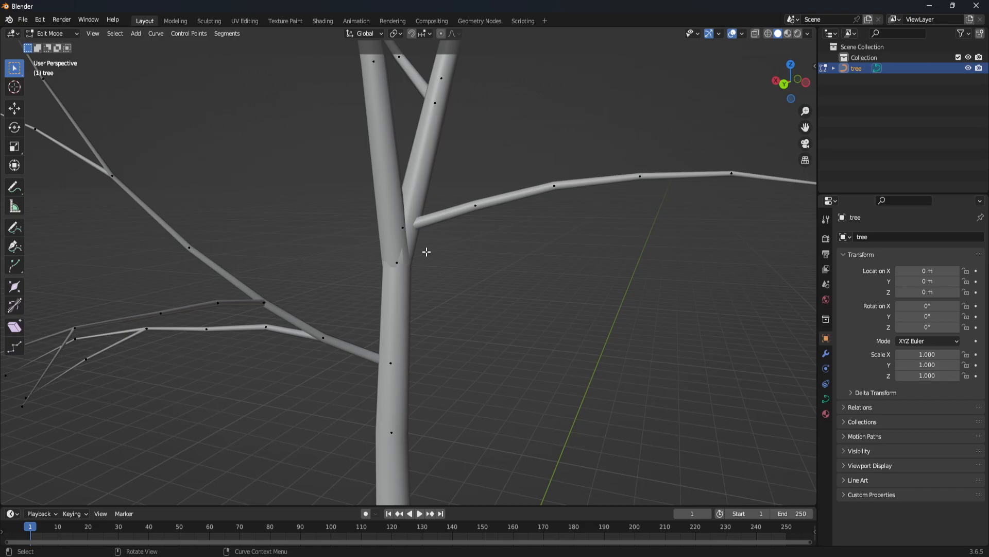
middle_drag(488, 377, 538, 311)
middle_drag(508, 361, 548, 309)
scroll(387, 304, up, 4)
mouse_move(442, 248)
middle_down()
mouse_move(488, 256)
mouse_move(436, 229)
middle_up()
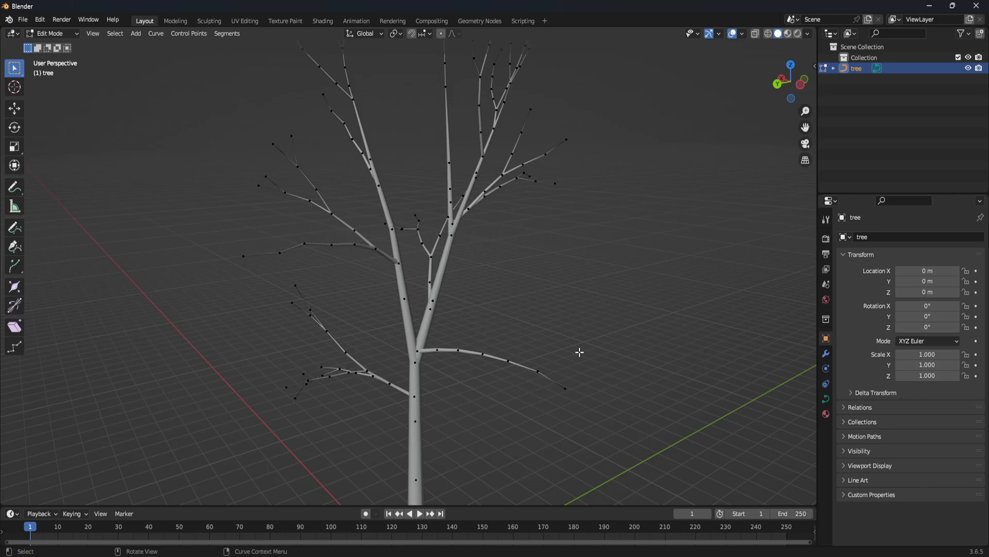
key(Tab)
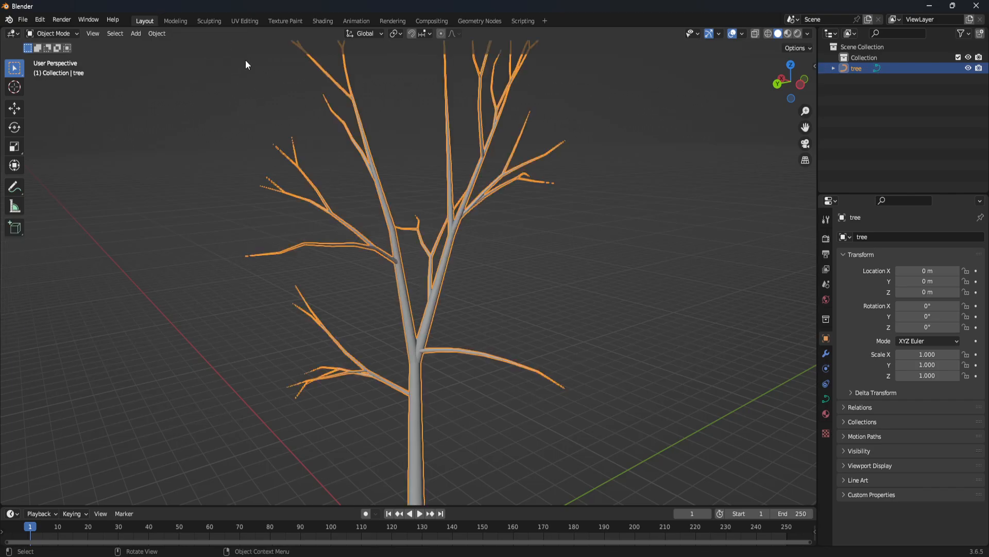
- Convert the tree curve into a mesh
click(157, 33)
mouse_move(181, 354)
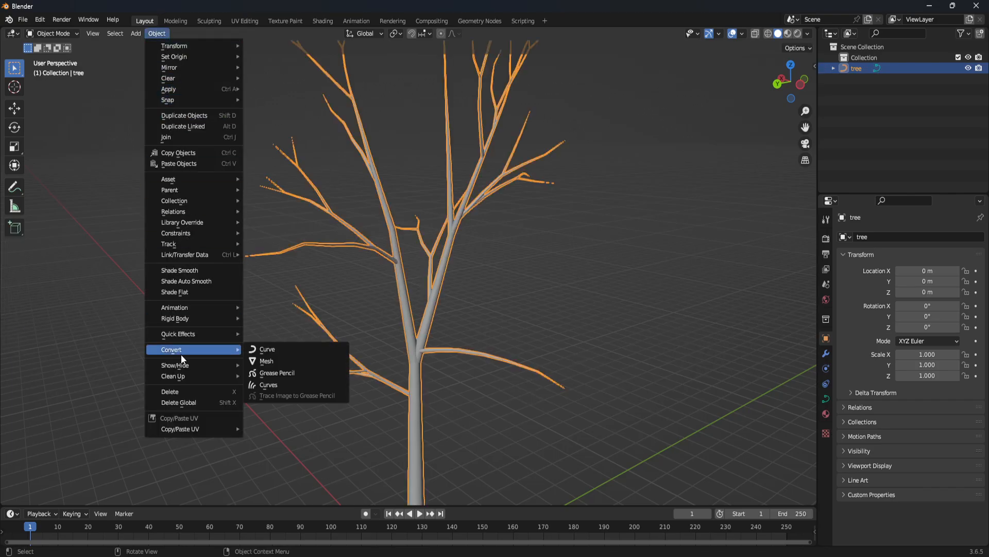
click(271, 362)
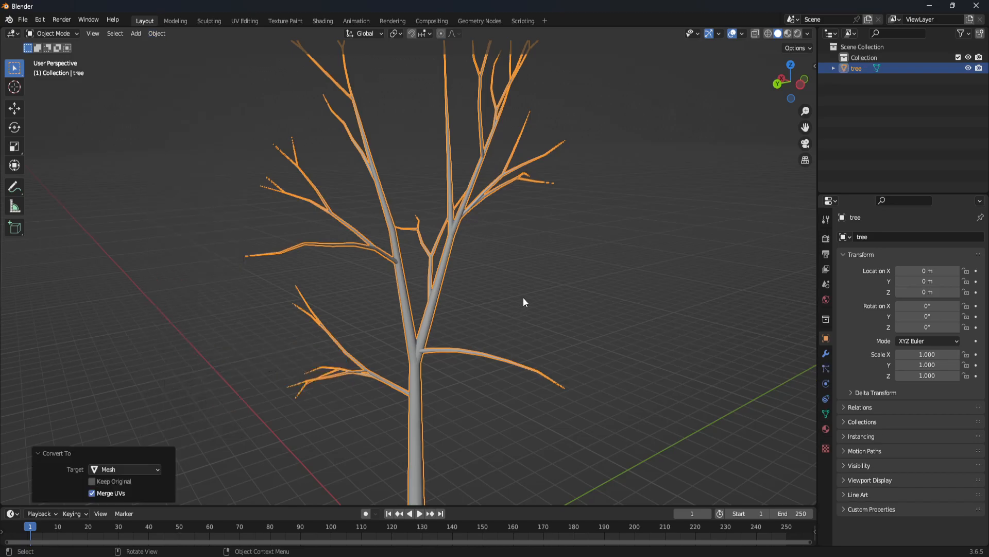
- Put the tree mesh in Edit Mode and turn on X-ray so hidden vertices can be selected
key(Tab)
scroll(492, 283, up, 3)
shift+middle_drag(474, 273, 471, 297)
scroll(516, 283, up, 3)
scroll(544, 351, down, 3)
shift+middle_drag(458, 207, 495, 356)
middle_drag(496, 356, 454, 317)
middle_drag(331, 304, 299, 310)
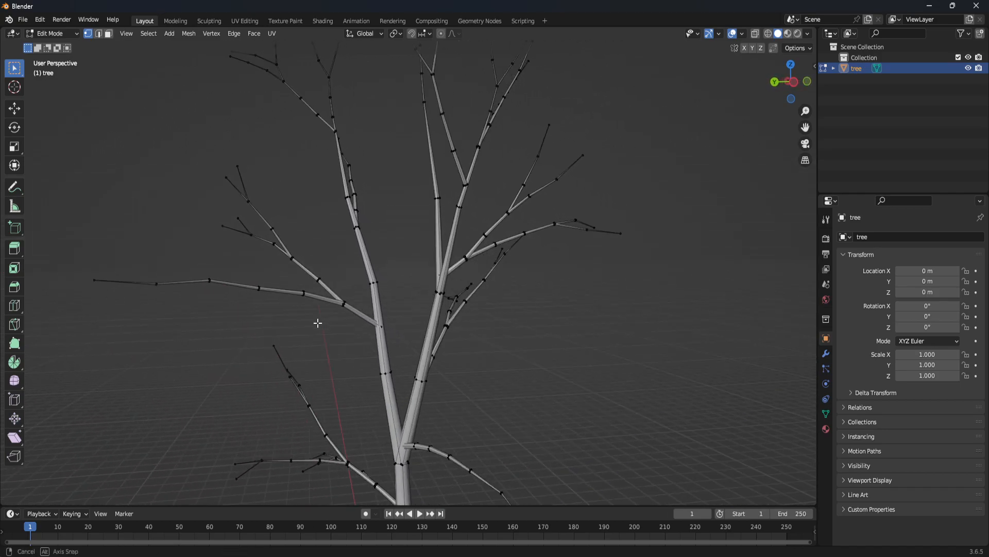
click(755, 34)
- Select the intermediate vertex rings near the tips of two thin twigs in the crown's left half
shift+middle_drag(592, 159, 440, 207)
middle_drag(349, 150, 316, 186)
key(b)
drag(265, 181, 268, 184)
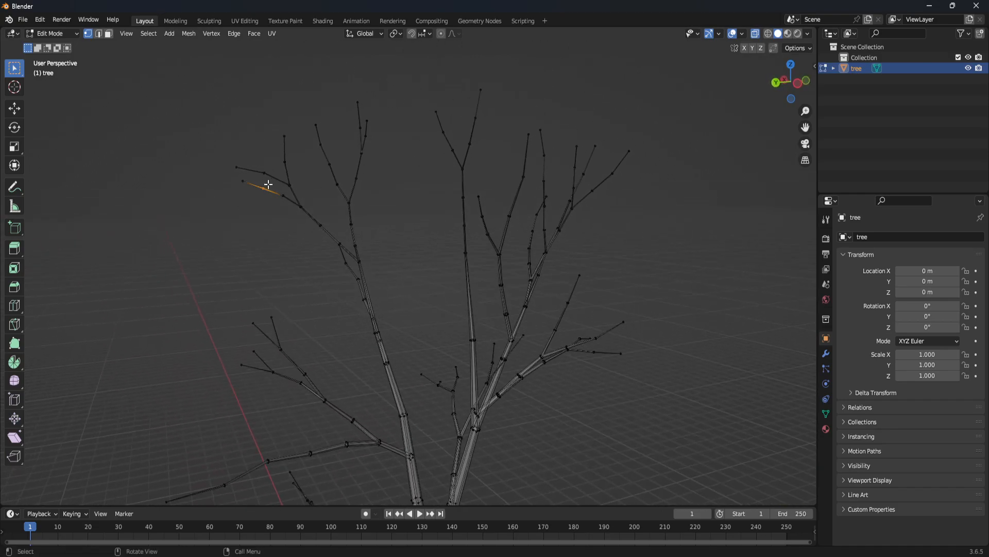
middle_drag(338, 183, 333, 144)
shift+click(332, 149)
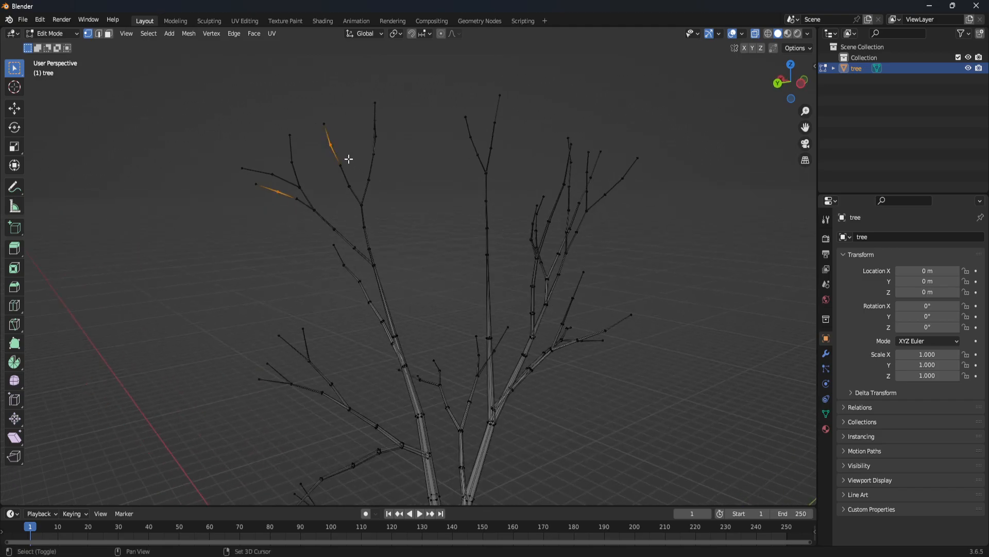
- Add two vertex rings on the upright central limb to the selection, one near its tip and one below its fork
middle_drag(459, 199, 464, 183)
key(b)
drag(473, 117, 490, 135)
key(b)
drag(442, 221, 483, 238)
- Extend the selection with rings on the left limb, its side branch, and two segments of the branch beside the central limb
middle_drag(382, 311, 389, 240)
shift+click(375, 235)
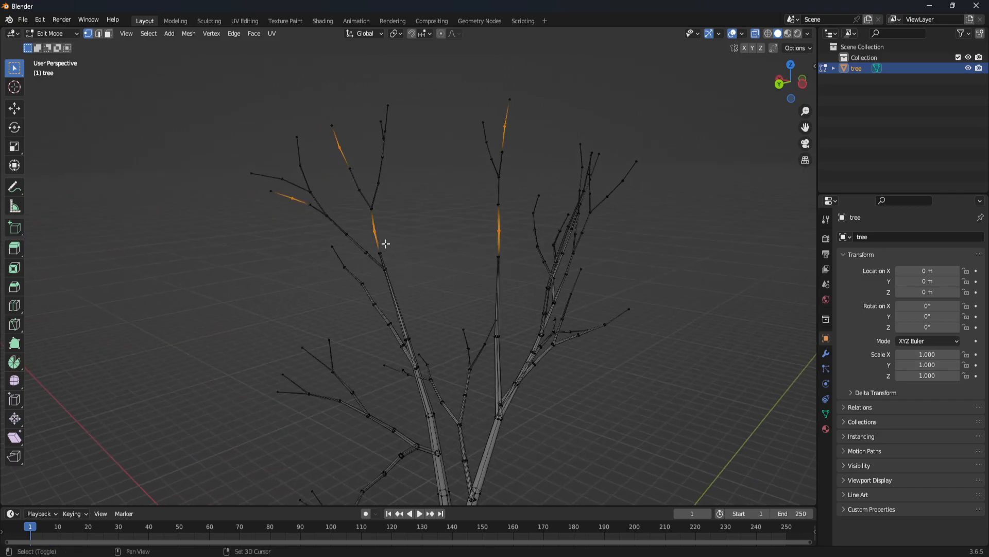
shift+click(342, 227)
middle_drag(431, 293, 345, 189)
shift+click(295, 170)
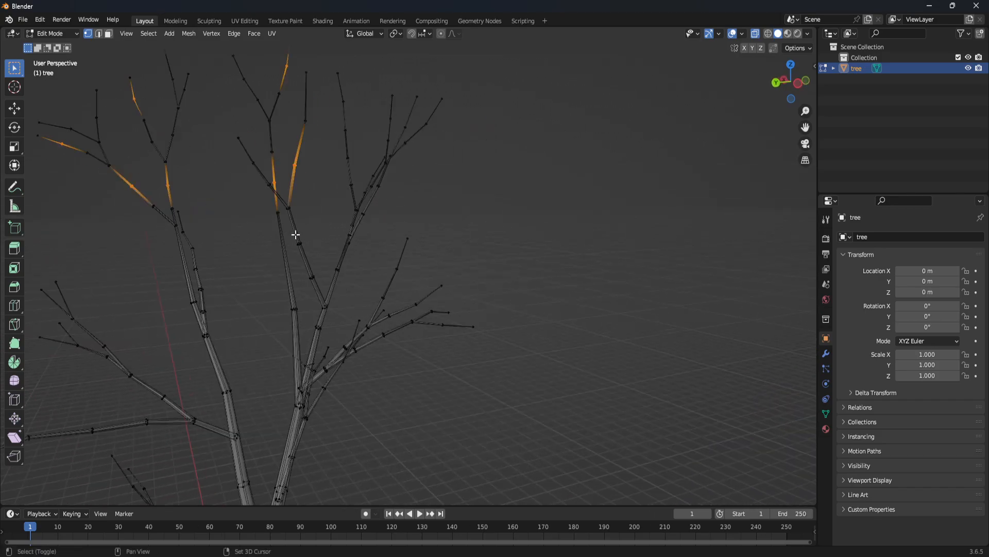
shift+click(305, 249)
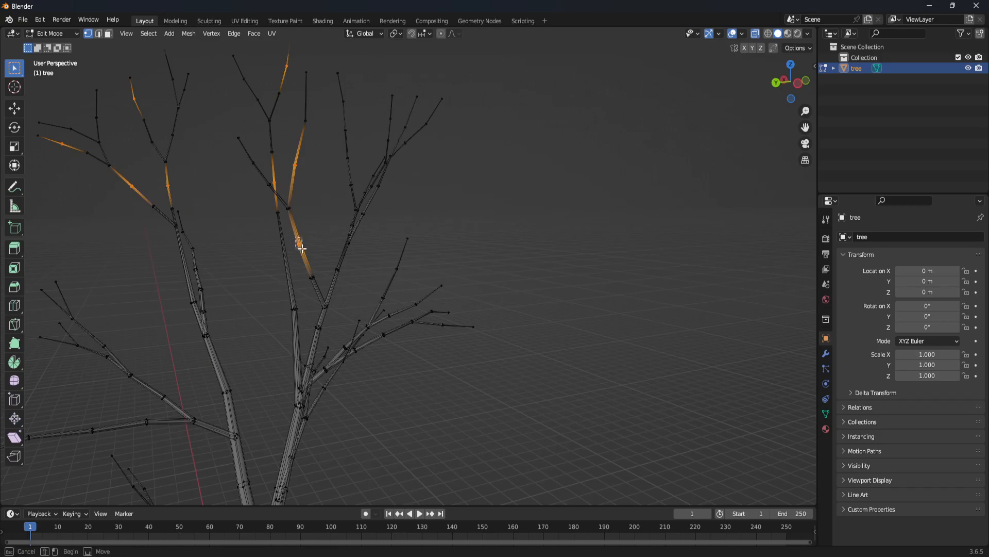
- Examine the tree from several sides for more vertex rings that its branch shapes do not need
middle_drag(388, 197, 380, 194)
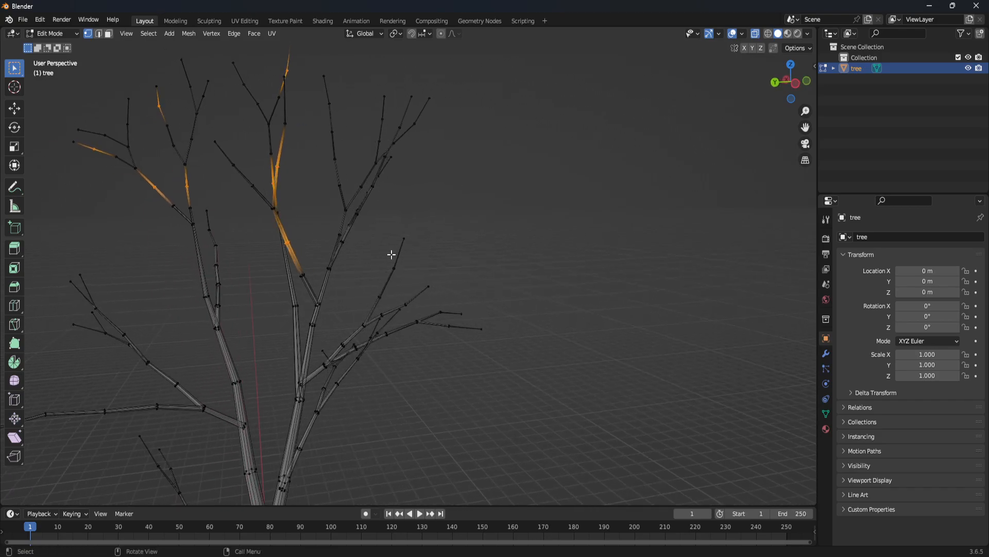
middle_drag(404, 279, 352, 267)
middle_drag(290, 269, 232, 256)
middle_drag(340, 320, 273, 314)
scroll(348, 371, down, 4)
middle_drag(426, 369, 428, 234)
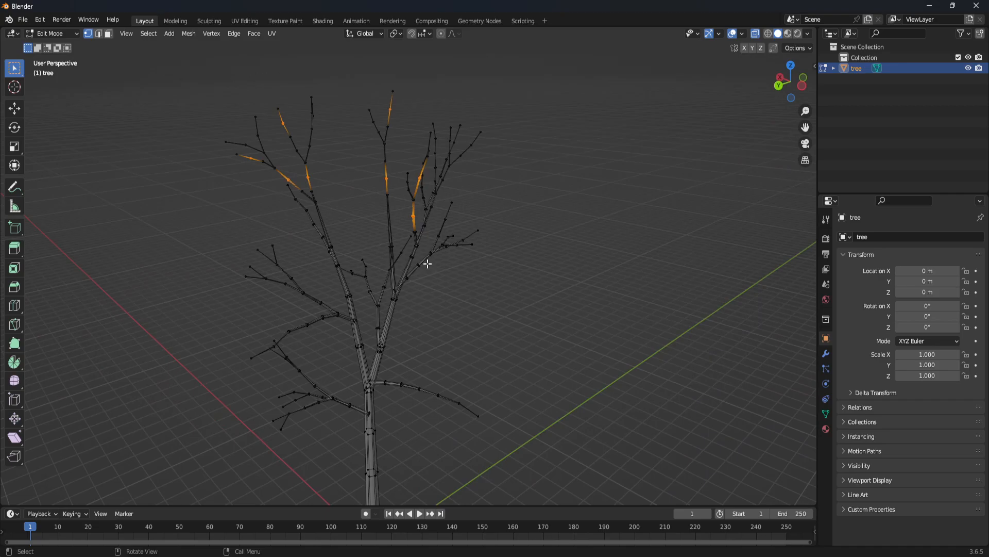
middle_drag(368, 241, 510, 346)
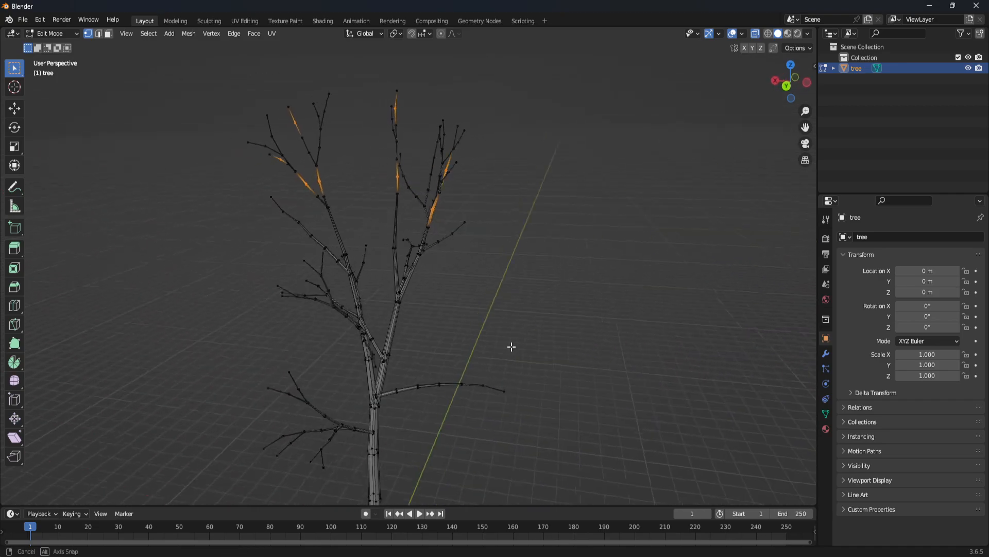
scroll(341, 224, up, 3)
middle_drag(288, 271, 420, 269)
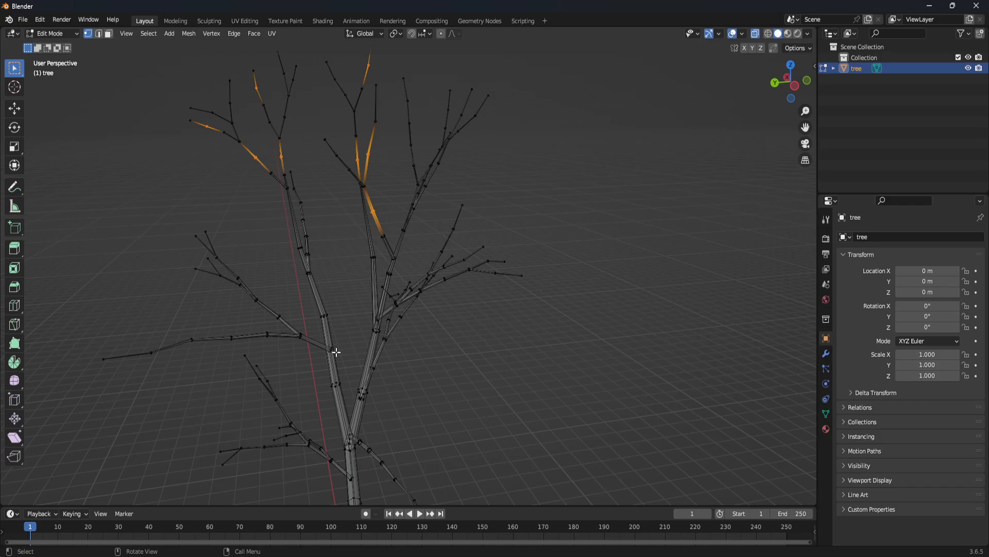
- Add one ring on each of two branches of the right limb and dissolve all the selected edge rings
middle_drag(441, 425, 270, 180)
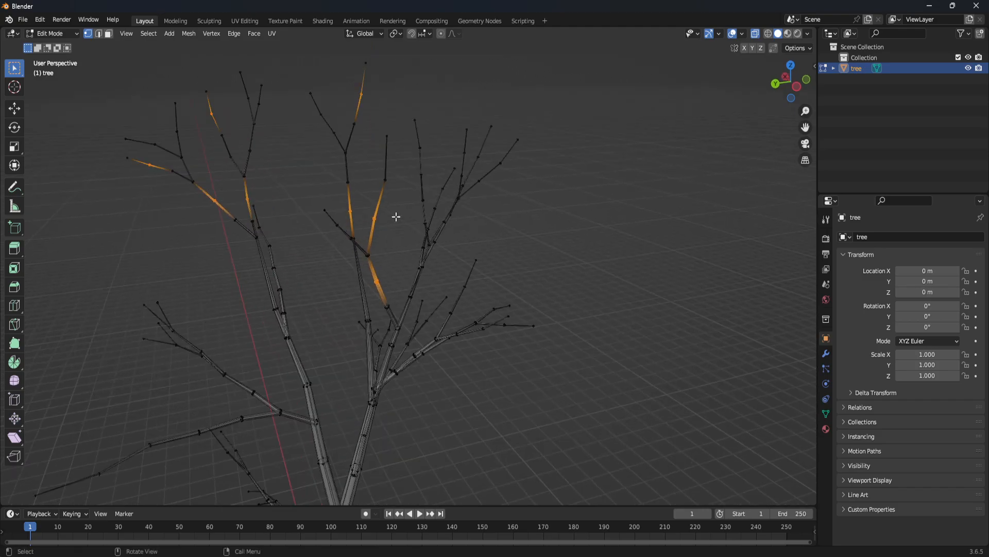
shift+click(421, 175)
middle_drag(496, 380, 474, 347)
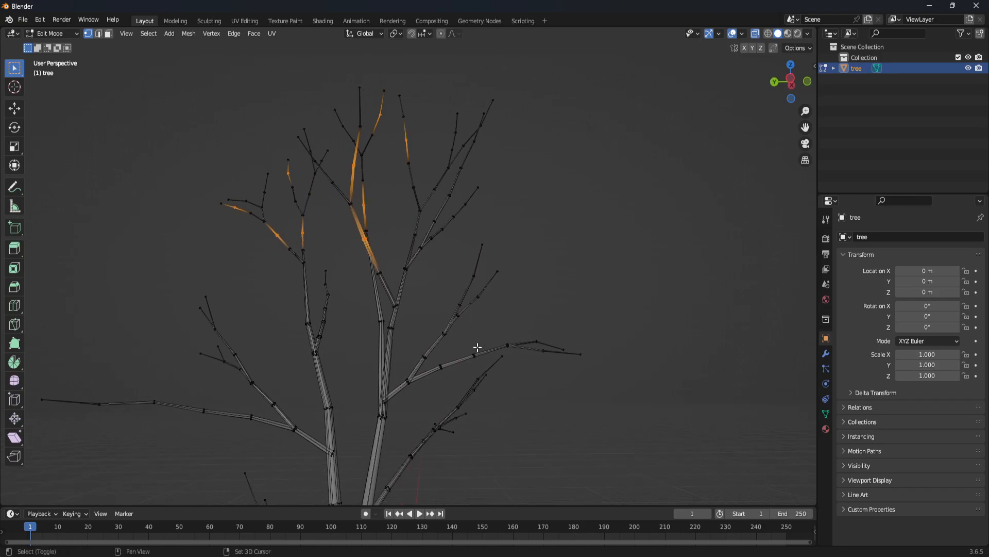
shift+click(473, 350)
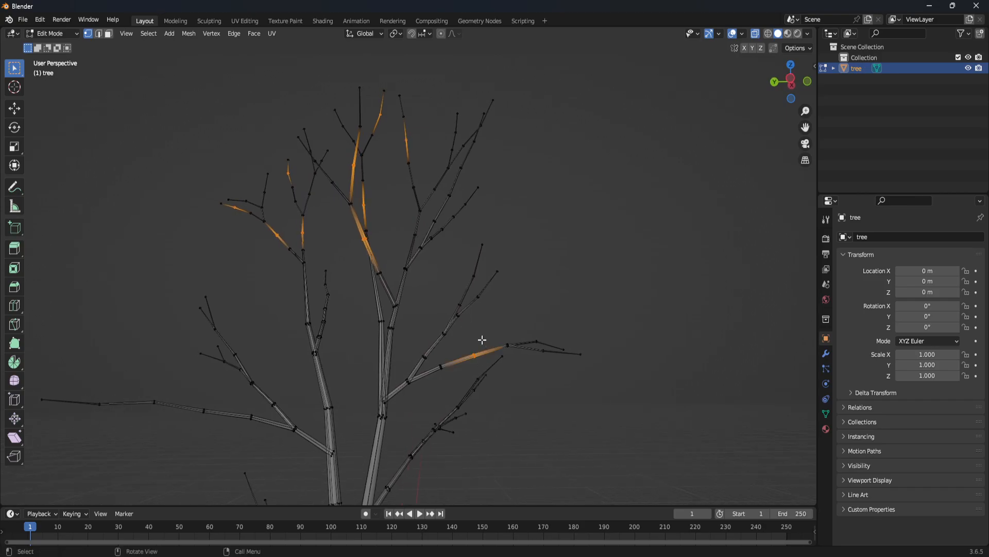
key(2)
middle_drag(431, 256, 453, 277)
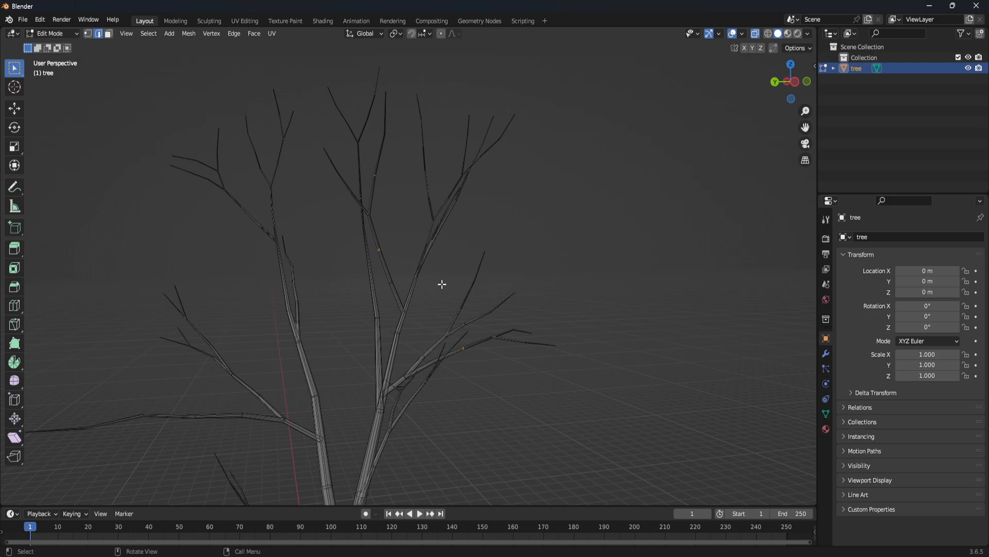
key(x)
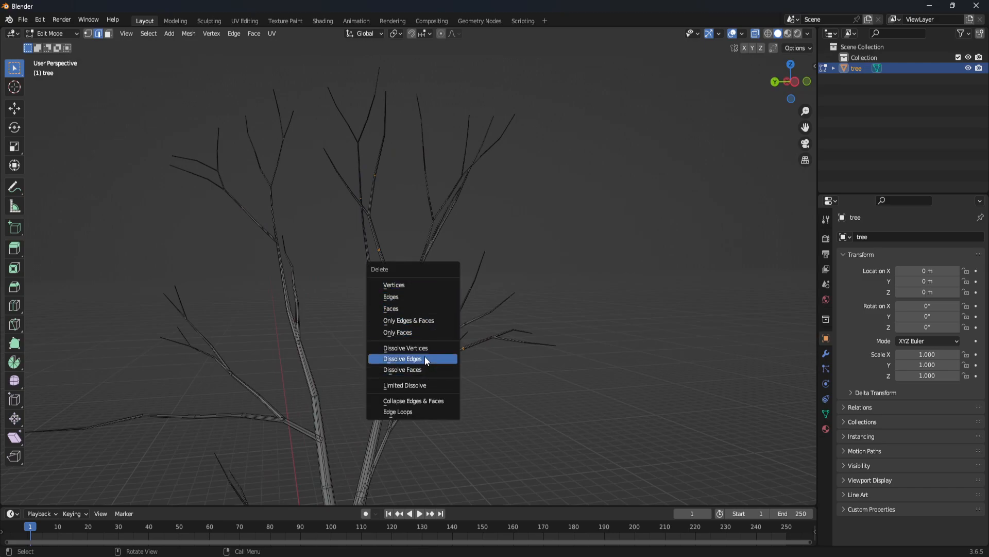
click(425, 360)
- Clear the mesh selection and return to vertex selection with the whole crown in view
middle_drag(534, 375, 469, 230)
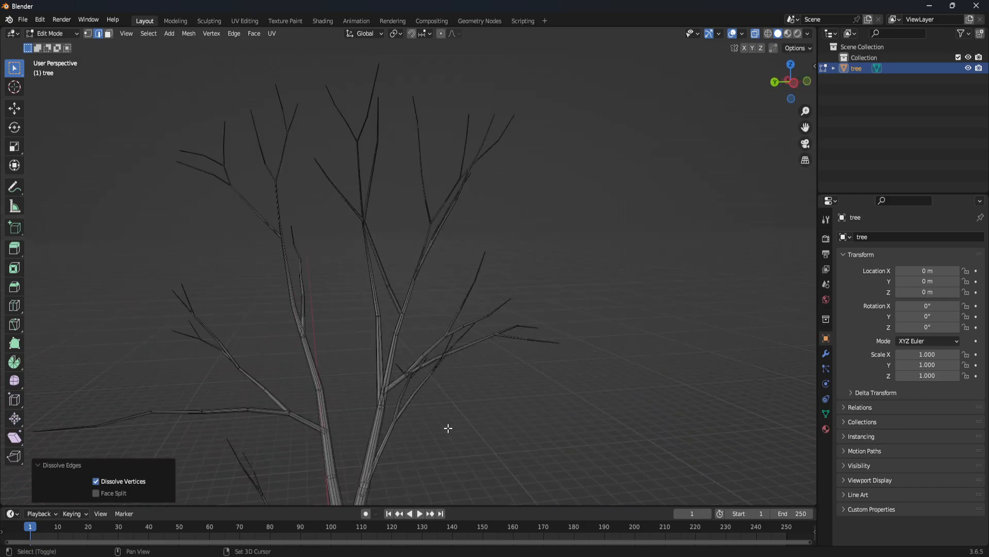
shift+middle_drag(448, 428, 475, 272)
scroll(475, 272, down, 3)
middle_drag(456, 312, 351, 288)
scroll(508, 318, down, 2)
key(a)
key(alt+a)
scroll(474, 320, up, 3)
key(1)
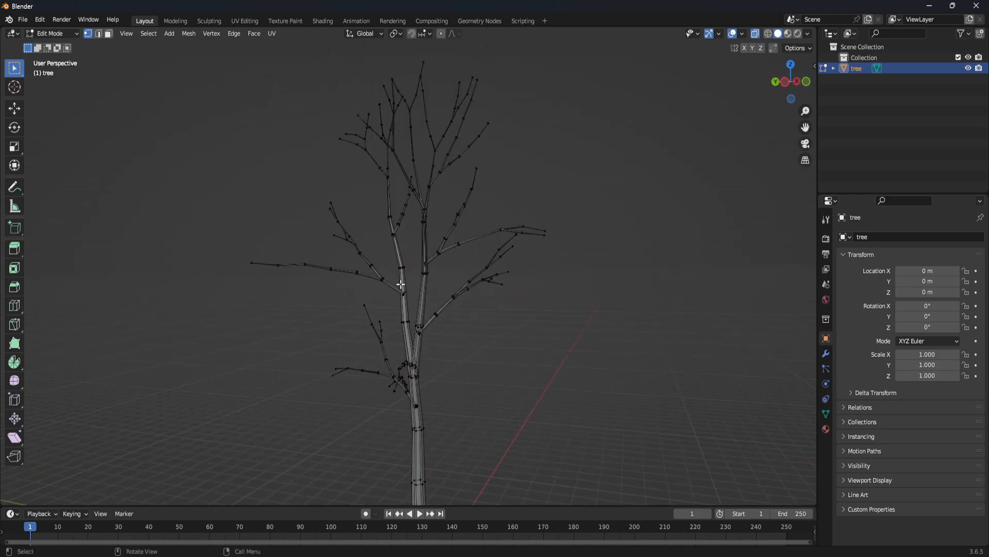
- Try to dissolve the edges at the two outermost vertex rings of the long, nearly horizontal left branch together, and undo it
scroll(313, 292, up, 3)
shift+middle_drag(316, 291, 416, 344)
scroll(366, 336, up, 3)
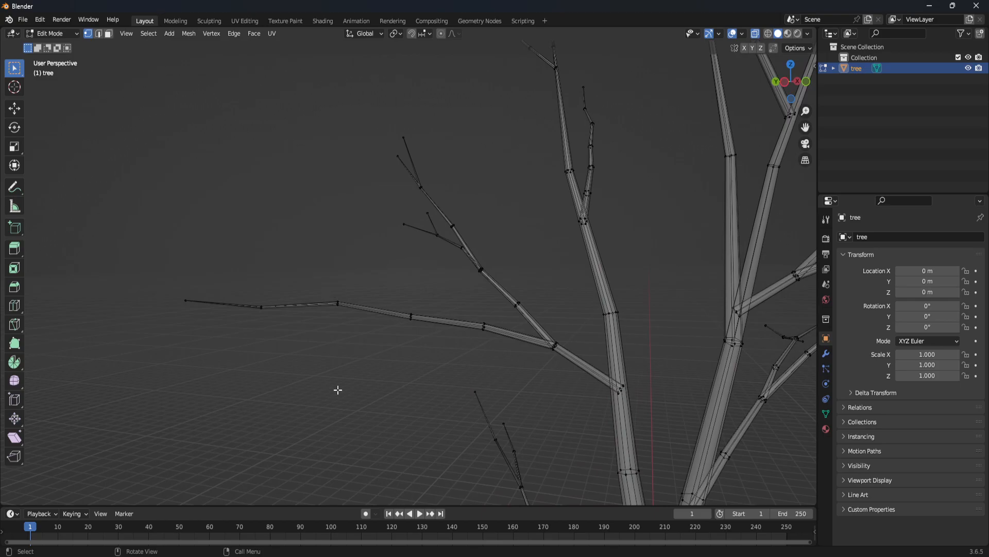
click(332, 291)
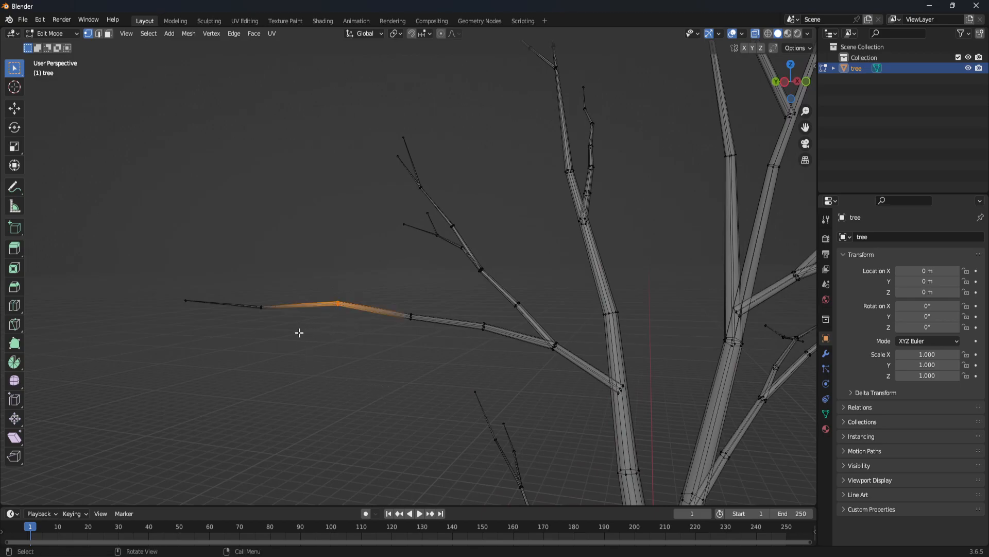
shift+drag(249, 290, 288, 348)
key(2)
key(x)
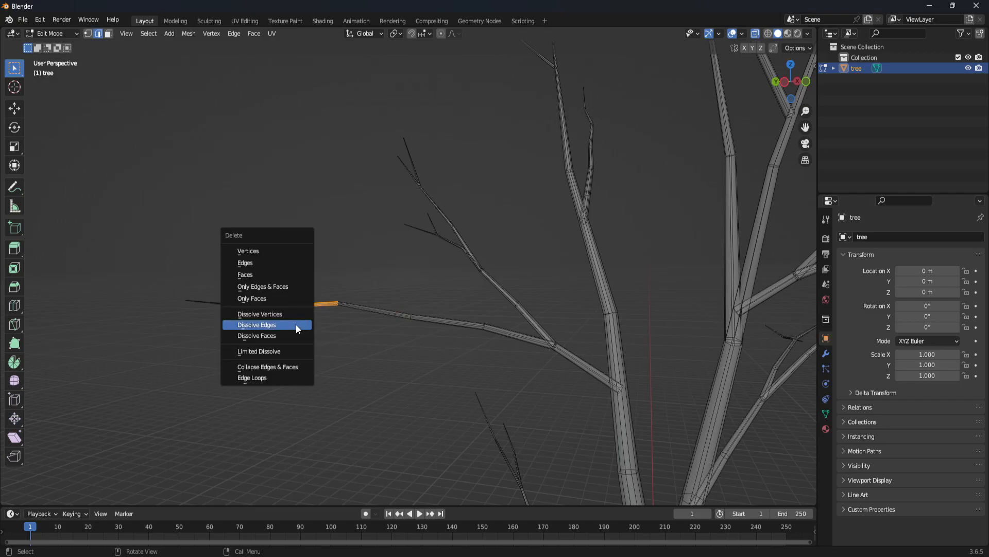
click(297, 325)
key(ctrl+z)
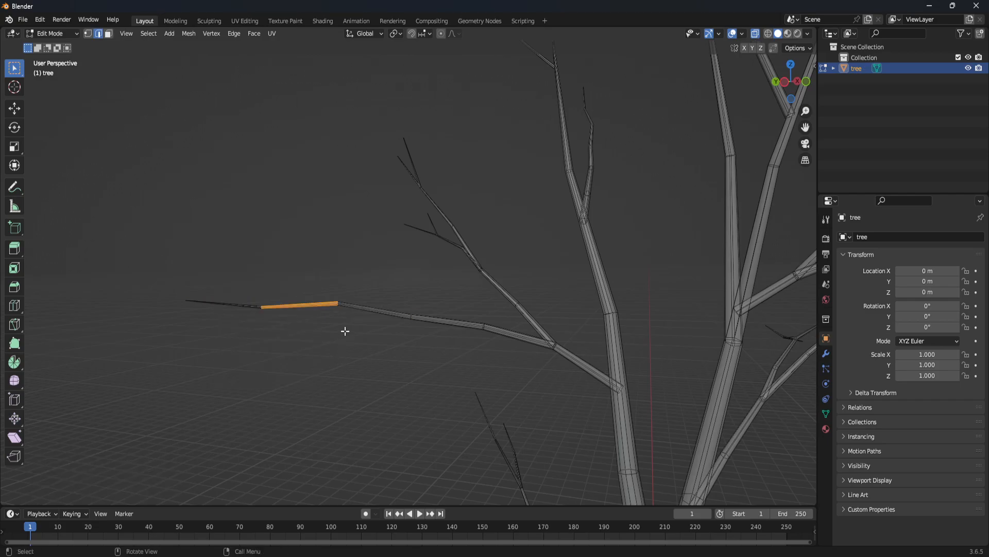
key(ctrl+z)
- Dissolve the edges of the second vertex ring from the tip of the long left branch
click(332, 283)
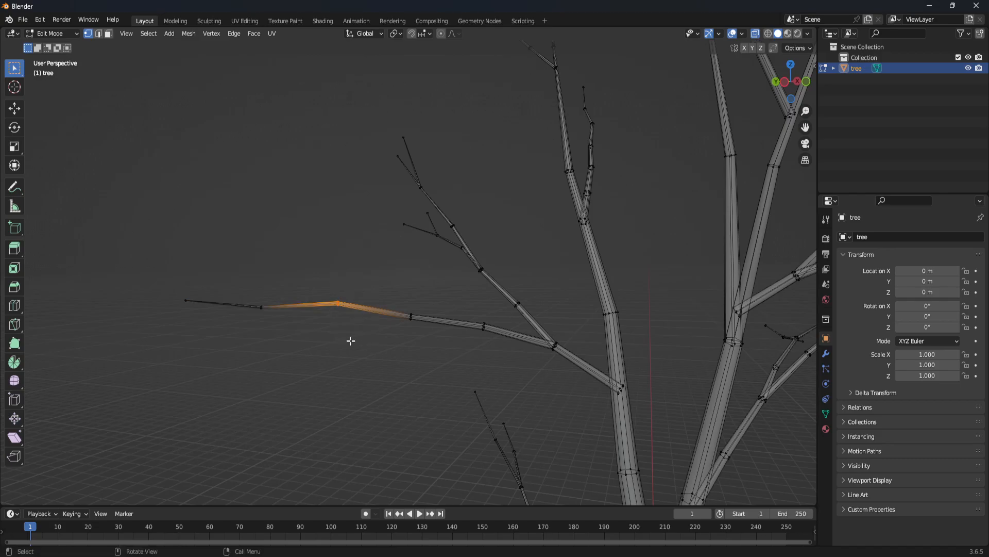
key(x)
key(2)
key(x)
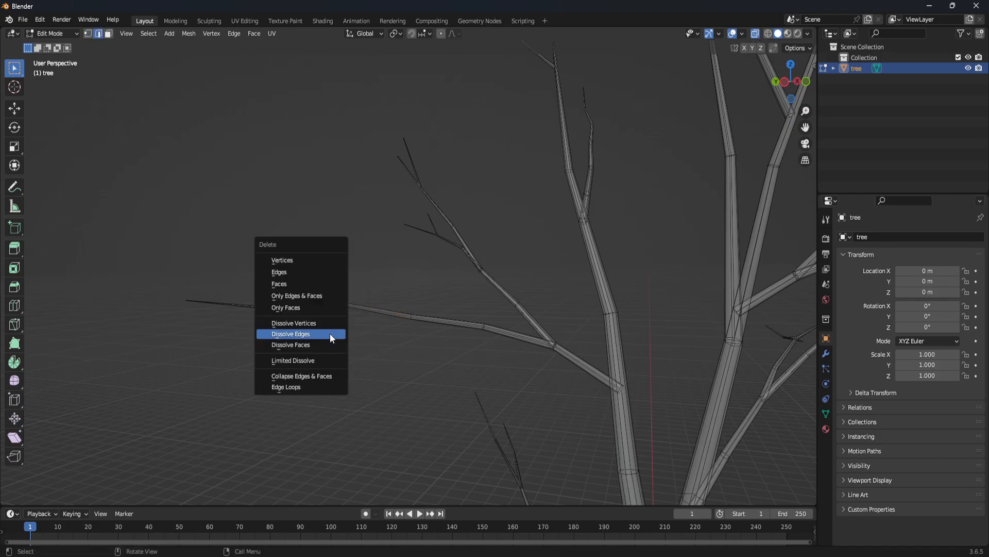
click(329, 333)
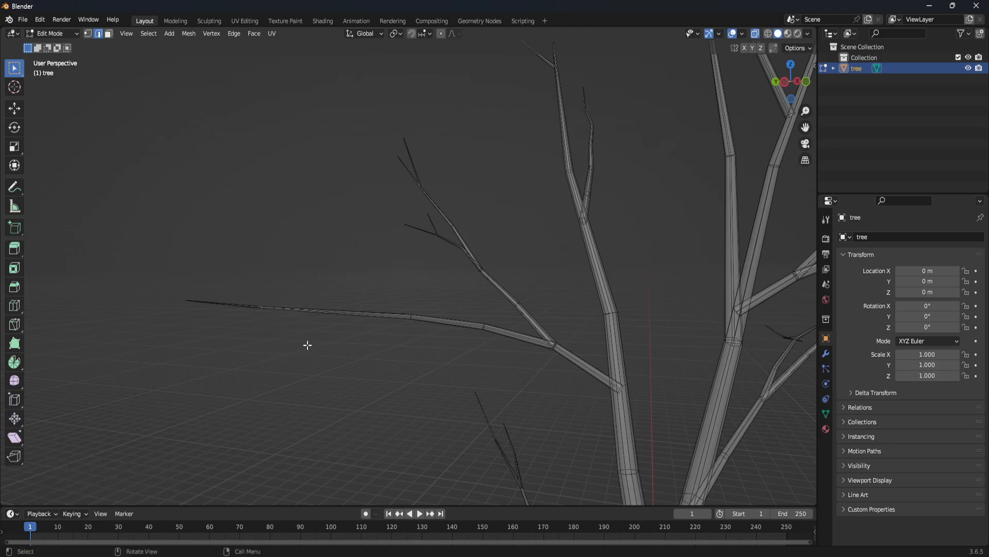
- Dissolve the edges of the remaining vertex ring nearest the tip of the long left branch
key(ctrl+z)
drag(244, 282, 306, 353)
key(2)
click(288, 344)
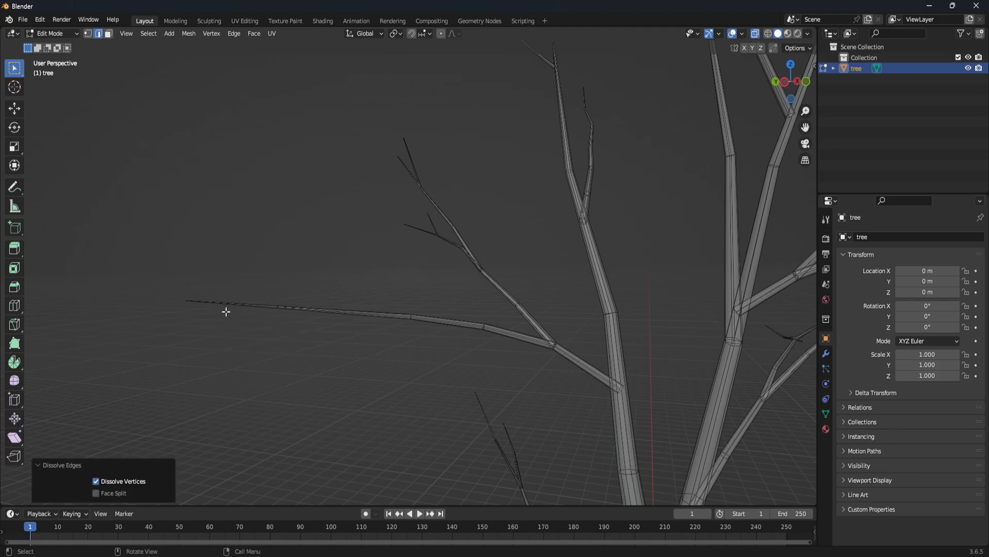
- Shorten the long branch by moving its tip about 0.58 m in X, -1.36 m in Y and 0.13 m in Z, and readjust the tip from above
key(1)
drag(165, 261, 183, 327)
key(g)
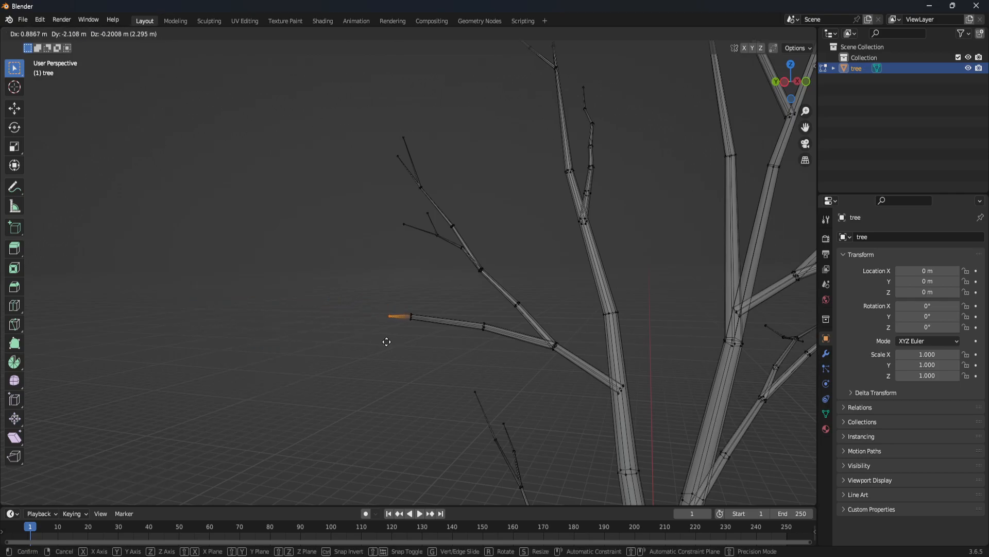
click(315, 312)
scroll(466, 375, down, 5)
middle_drag(466, 376, 523, 471)
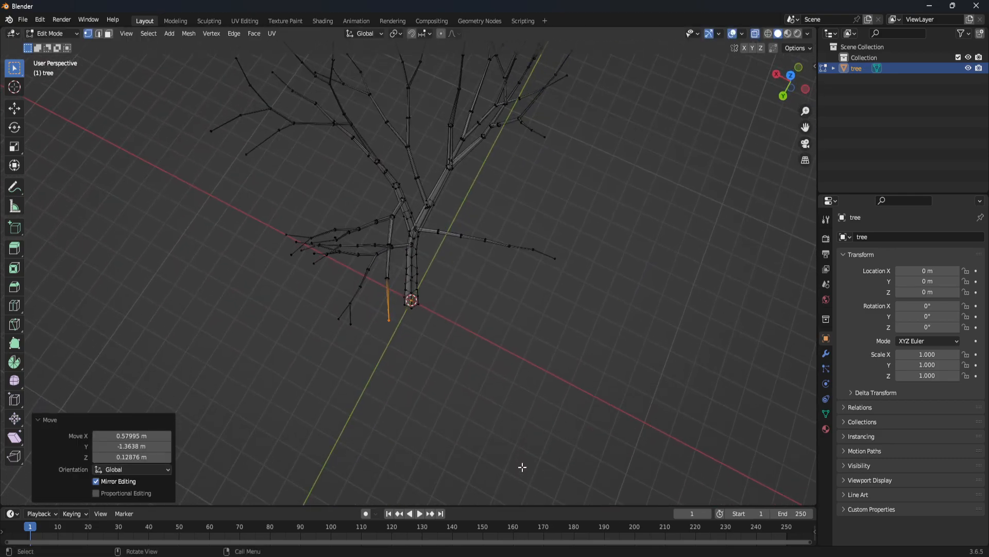
key(g)
click(475, 392)
click(554, 407)
- Return to Object Mode and turn off X-ray so the tree displays as solid
middle_drag(555, 407, 438, 370)
scroll(475, 312, down, 4)
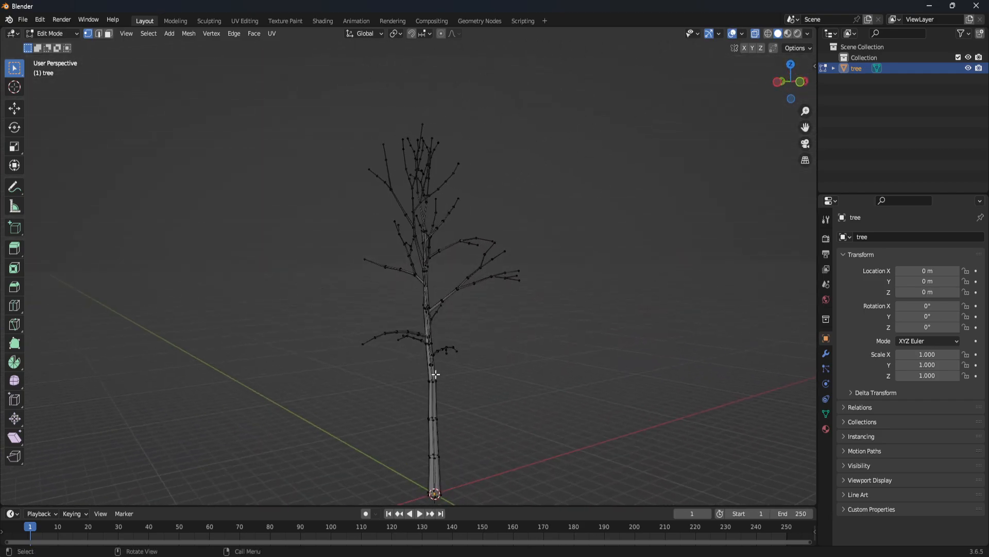
middle_drag(484, 394, 596, 398)
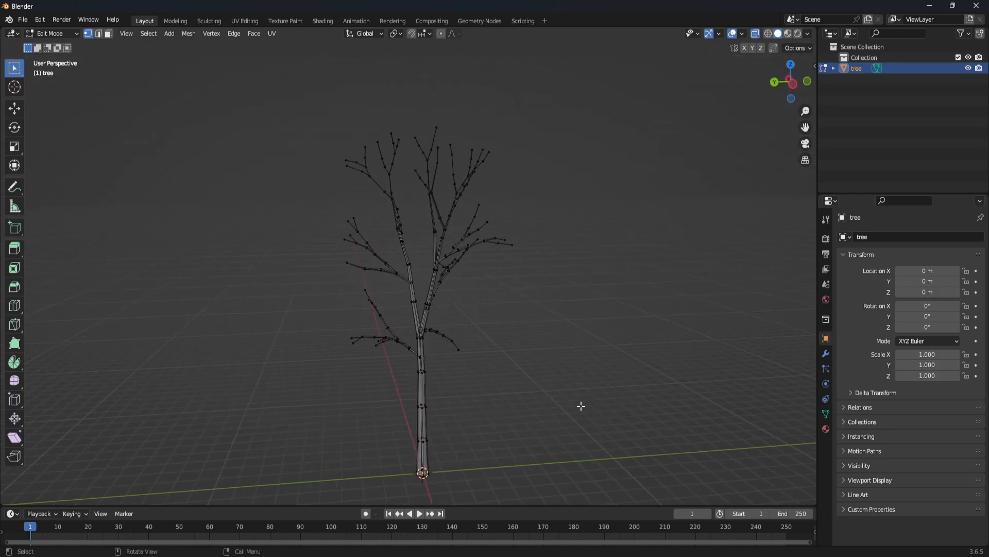
key(Tab)
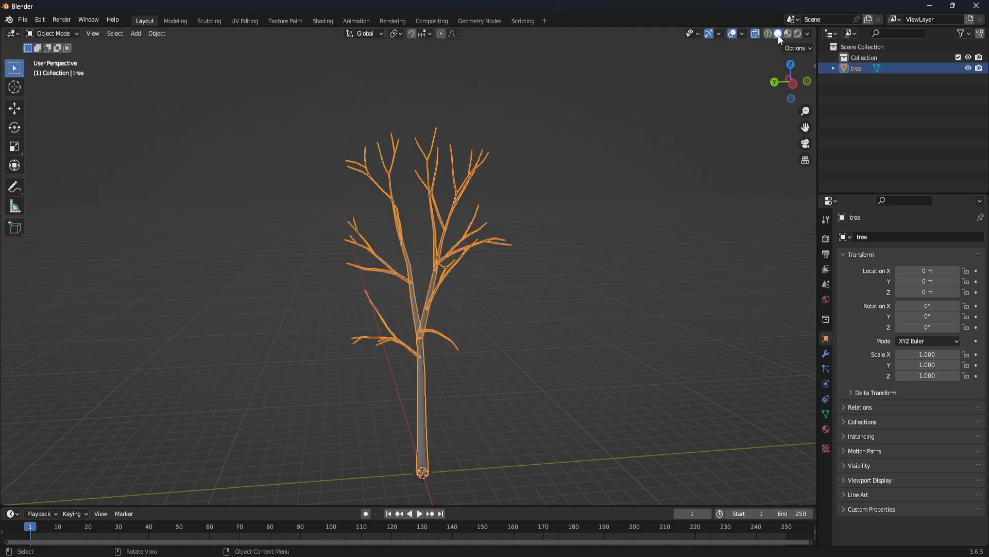
click(755, 34)
scroll(625, 265, up, 4)
key(Tab)
scroll(525, 340, up, 3)
key(Tab)
middle_drag(576, 371, 604, 248)
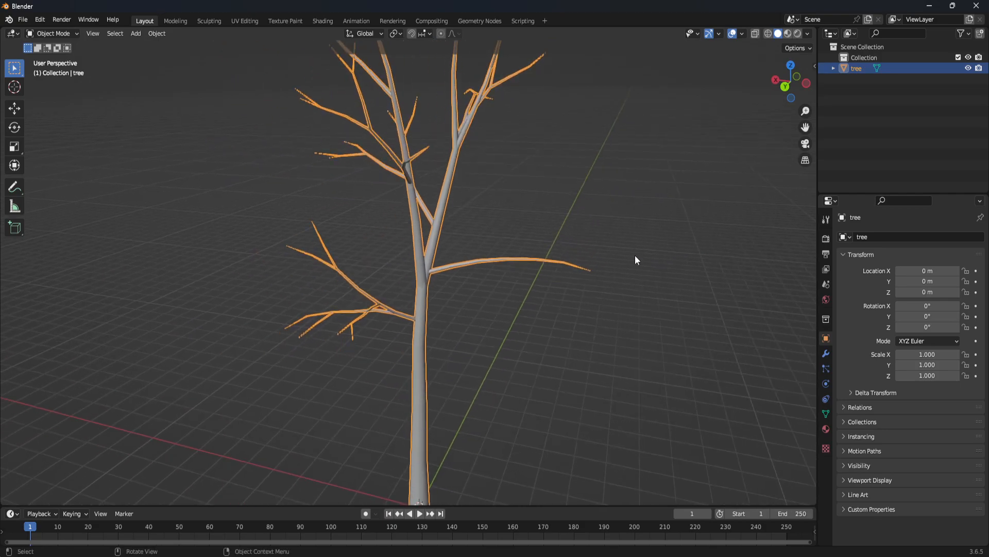
- Create a new material on the tree and name it bark
click(826, 428)
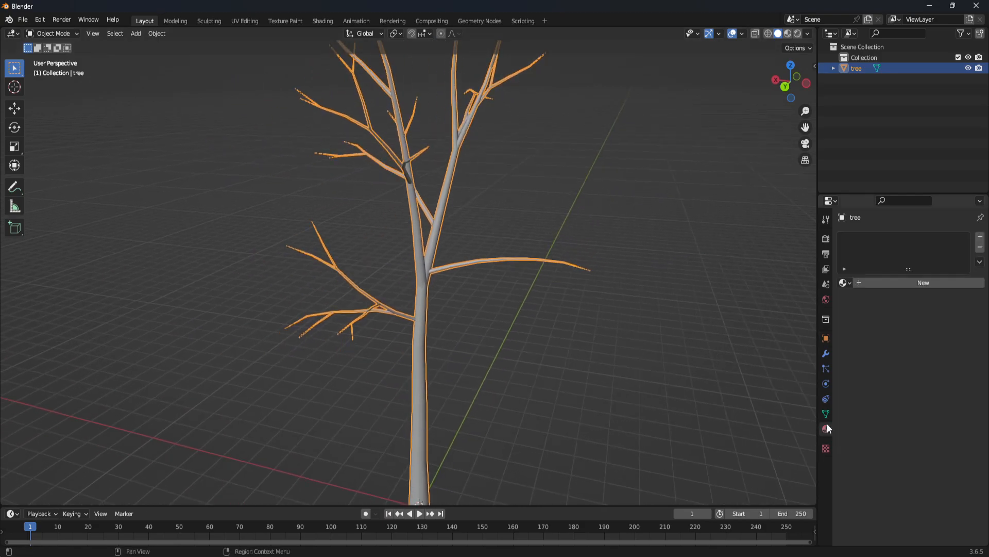
click(871, 284)
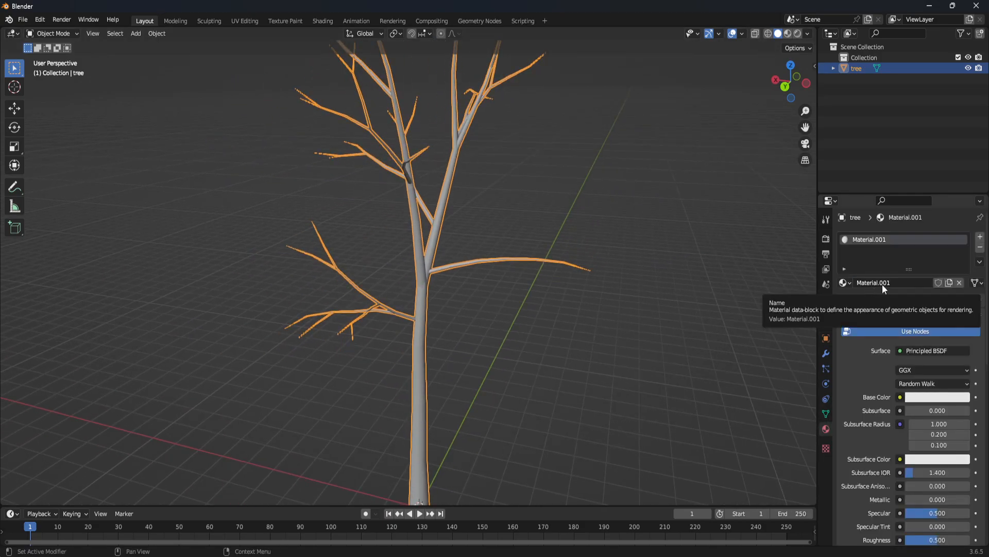
click(902, 284)
text(bark)
key(Return)
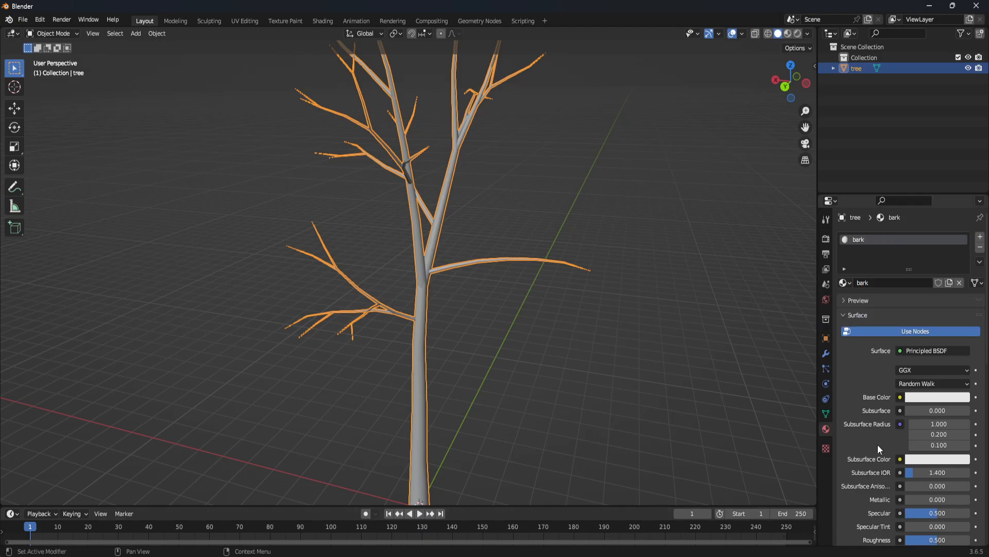
- Give the bark material's Base Color an Image Texture and load barkMisc.png into it
click(901, 397)
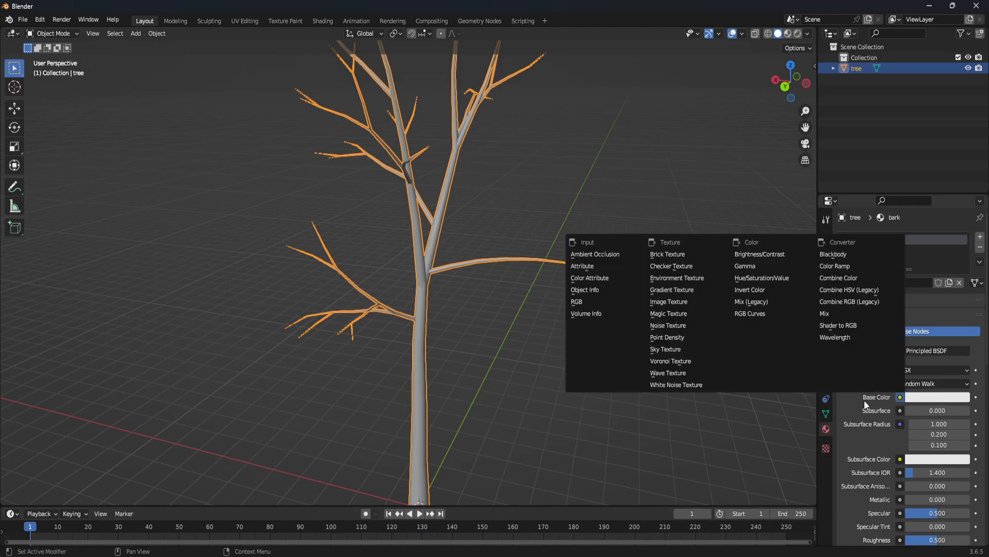
click(685, 301)
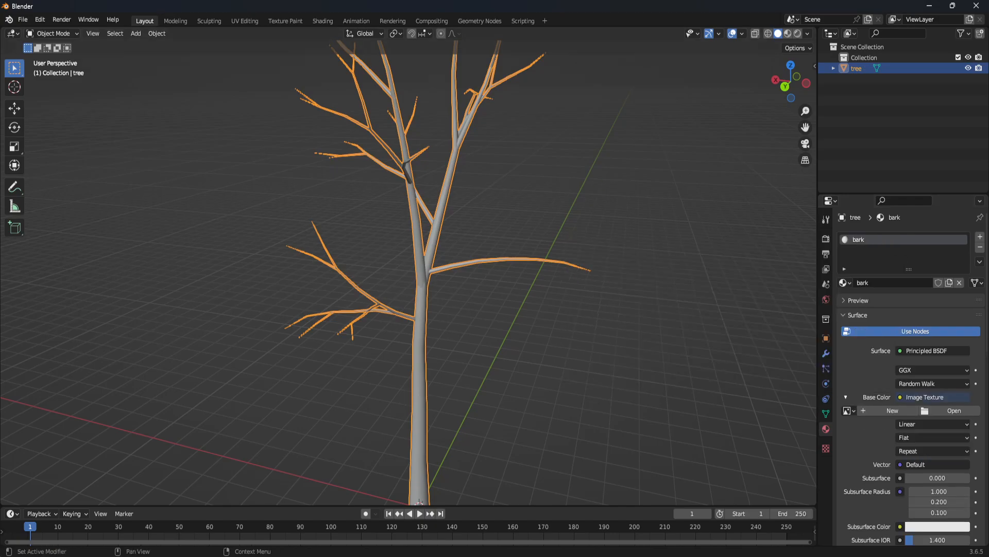
click(952, 411)
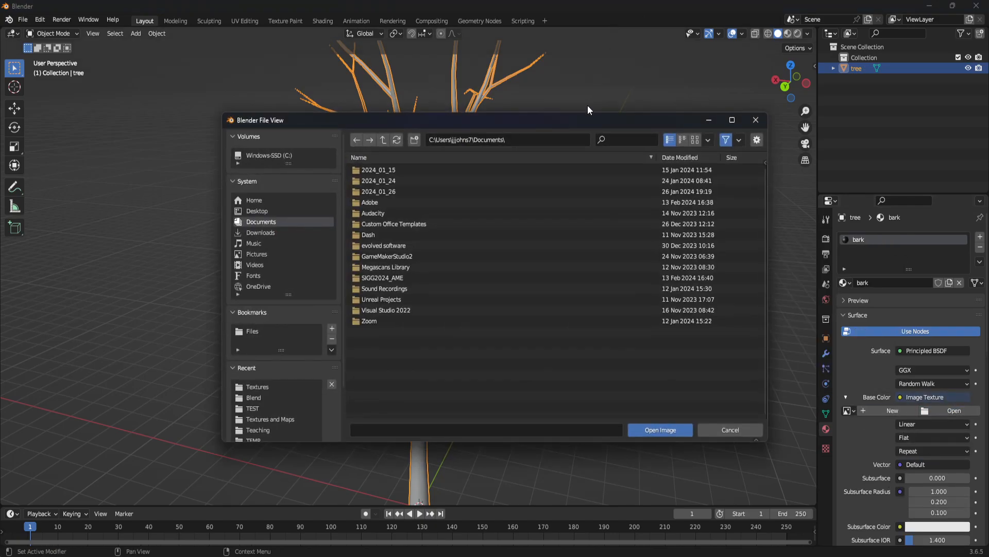
drag(499, 106, 988, 108)
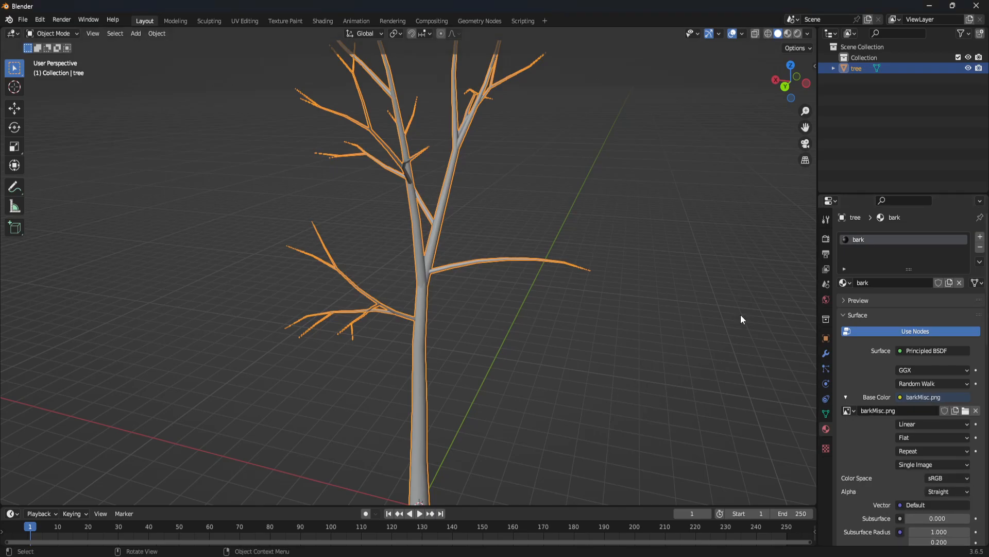
- Set the viewport shading to MatCap lighting with the Viewport background and inspect the trunk
click(808, 34)
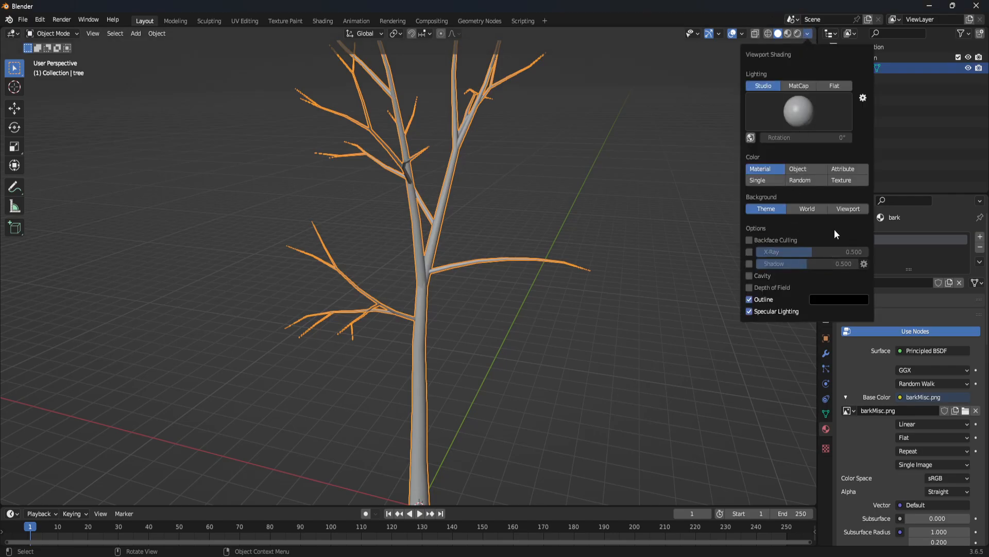
click(847, 208)
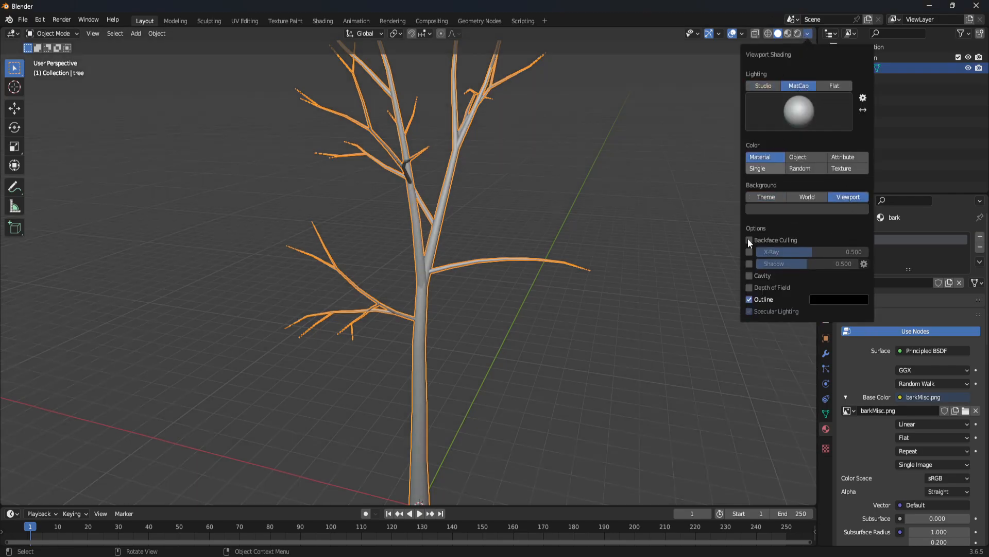
shift+middle_drag(721, 418, 750, 388)
scroll(476, 280, up, 1)
scroll(476, 280, up, 2)
middle_drag(511, 291, 470, 286)
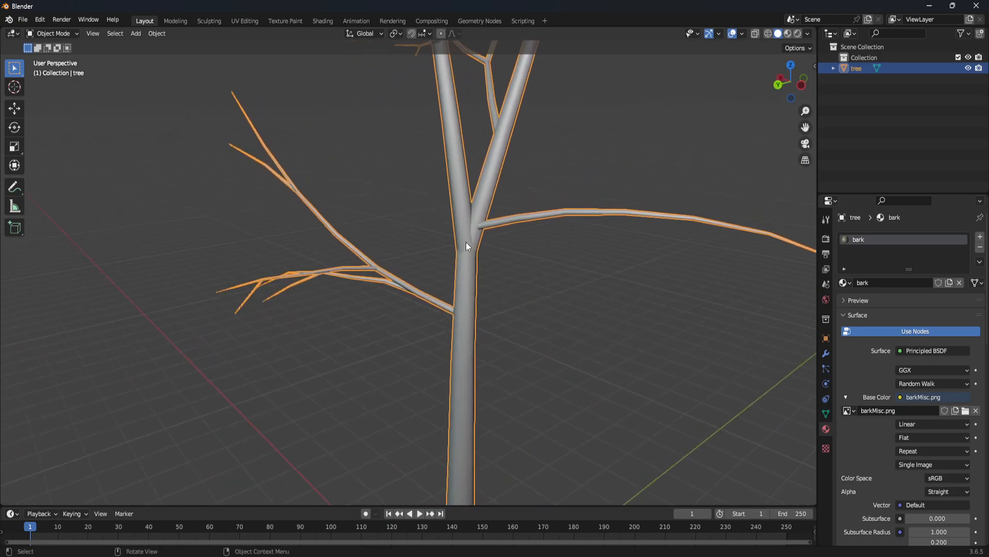
click(808, 34)
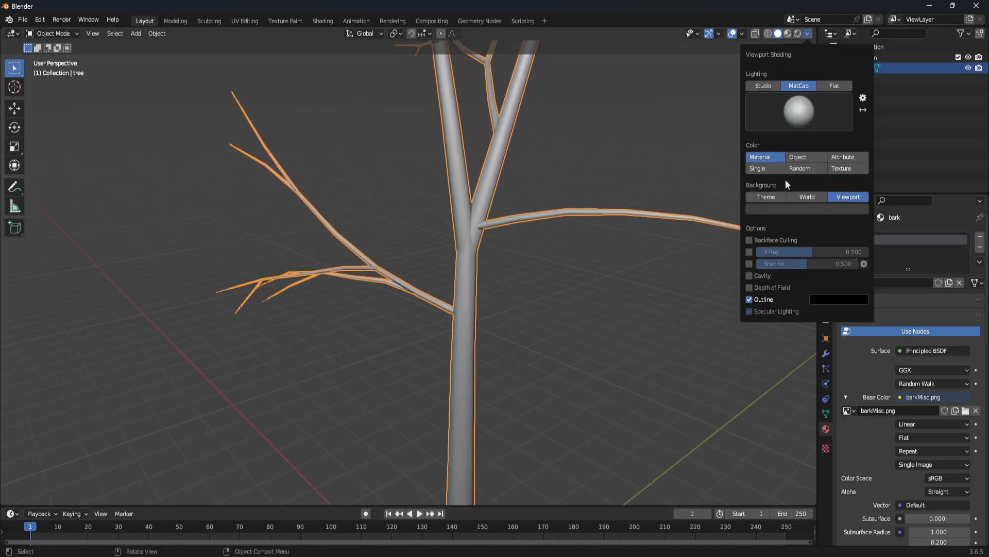
click(548, 305)
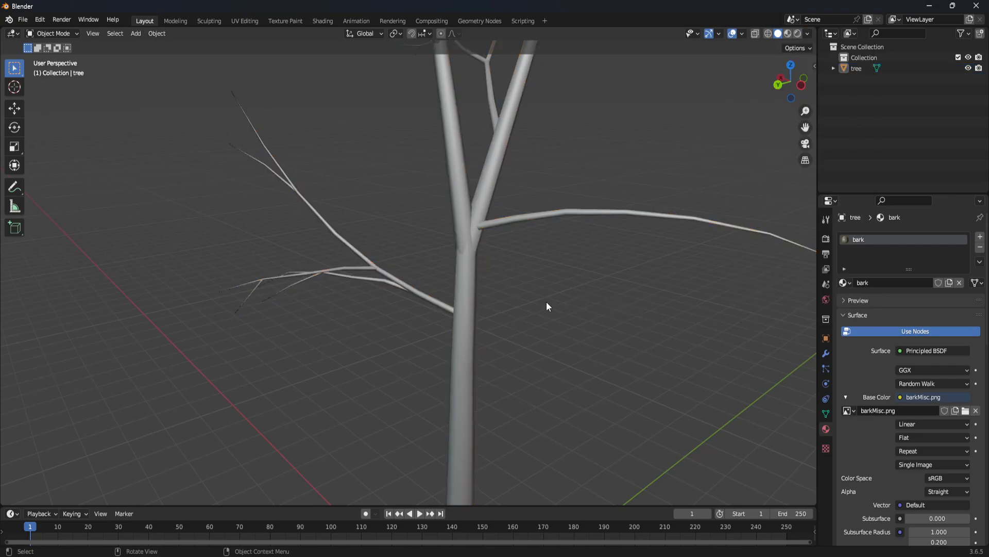
click(479, 220)
shift+middle_drag(637, 341, 590, 297)
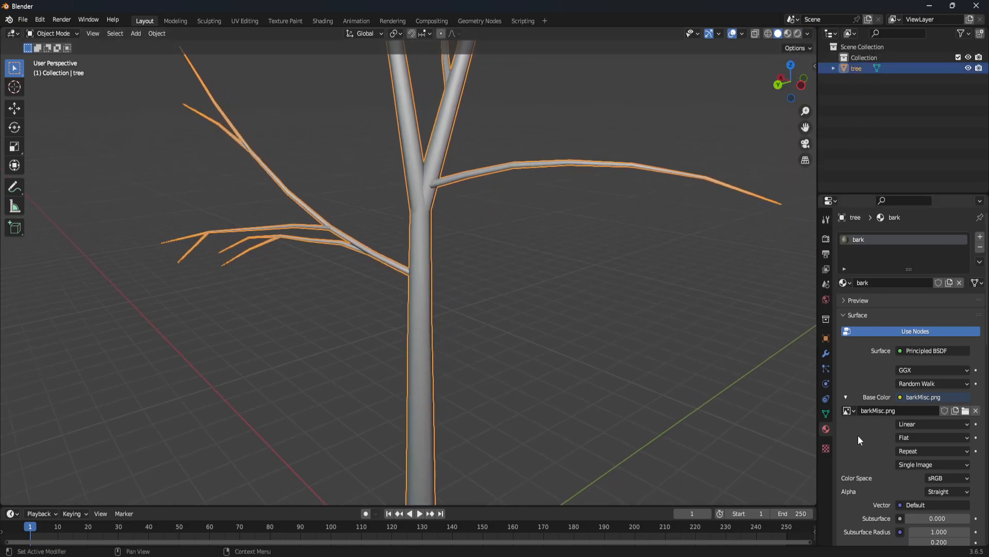
middle_drag(605, 438, 423, 350)
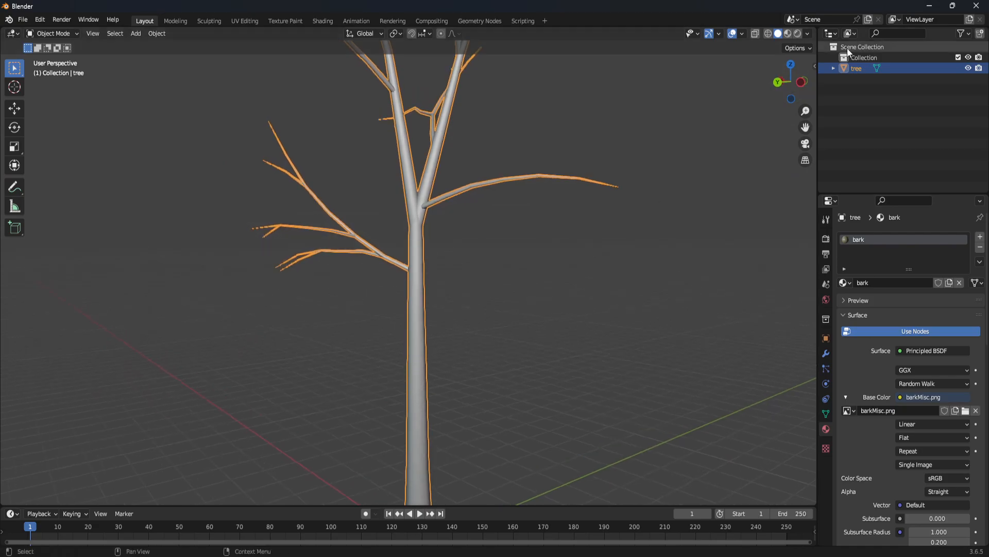
- Set the viewport shading color to Texture and inspect the bark image on the trunk
click(808, 34)
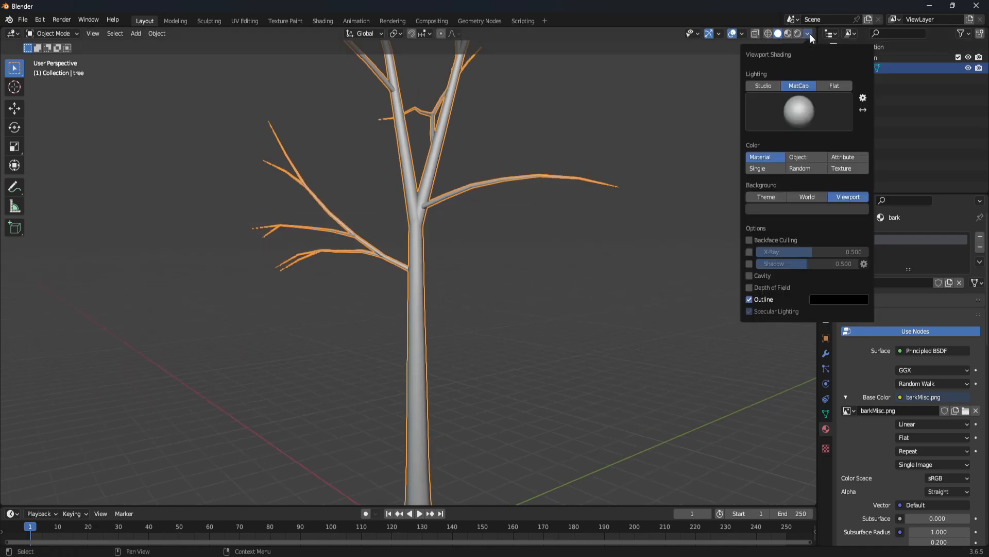
click(844, 169)
scroll(518, 252, up, 4)
scroll(505, 330, up, 1)
shift+middle_drag(549, 345, 500, 299)
scroll(544, 272, down, 2)
key(Tab)
scroll(489, 298, down, 2)
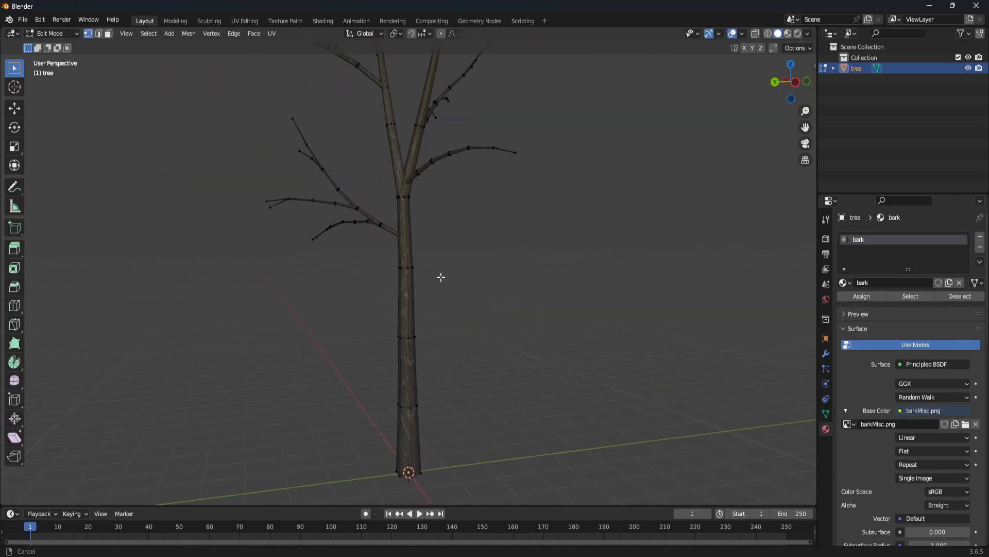
click(236, 21)
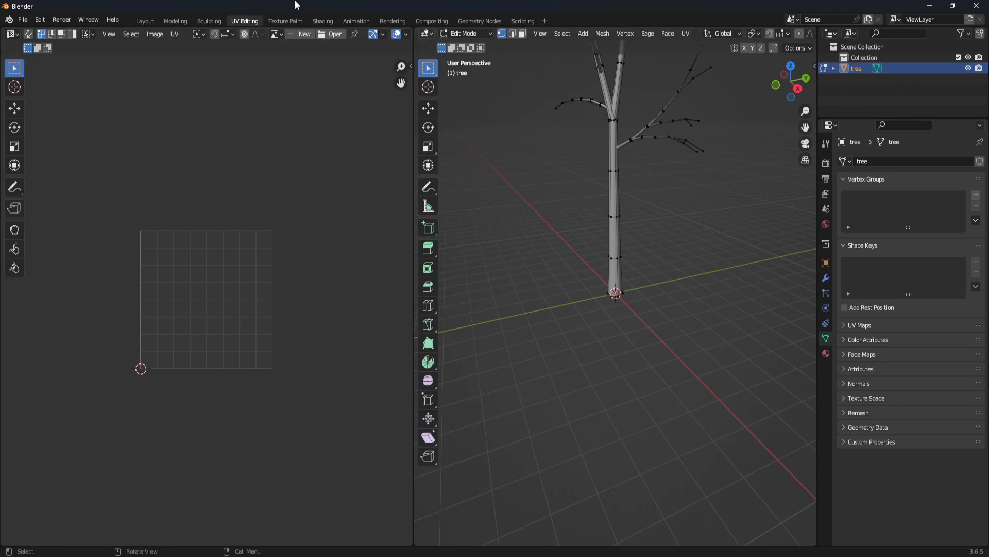
click(145, 21)
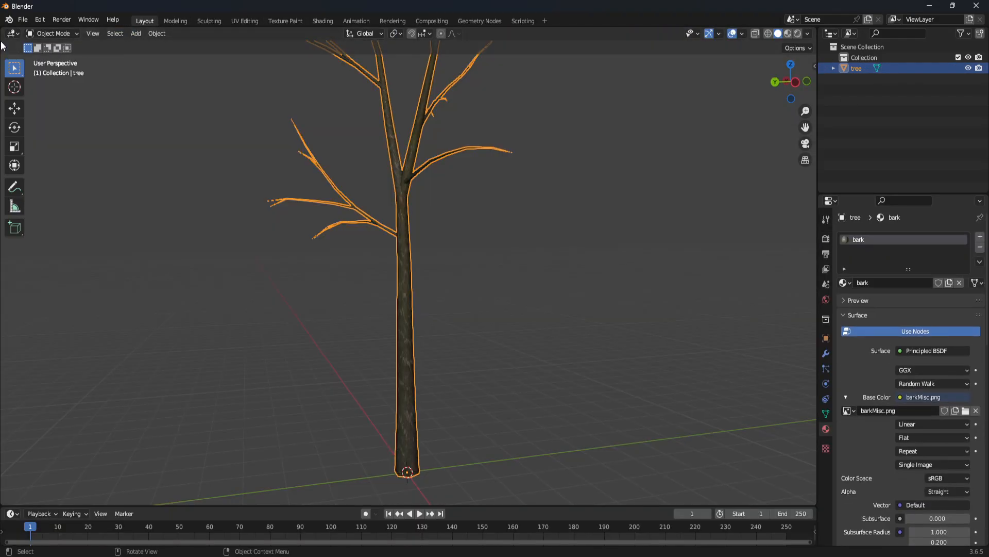
- Split the 3D viewport vertically, make the new area a UV Editor, and frame the trunk closely in the 3D view
drag(3, 33, 261, 36)
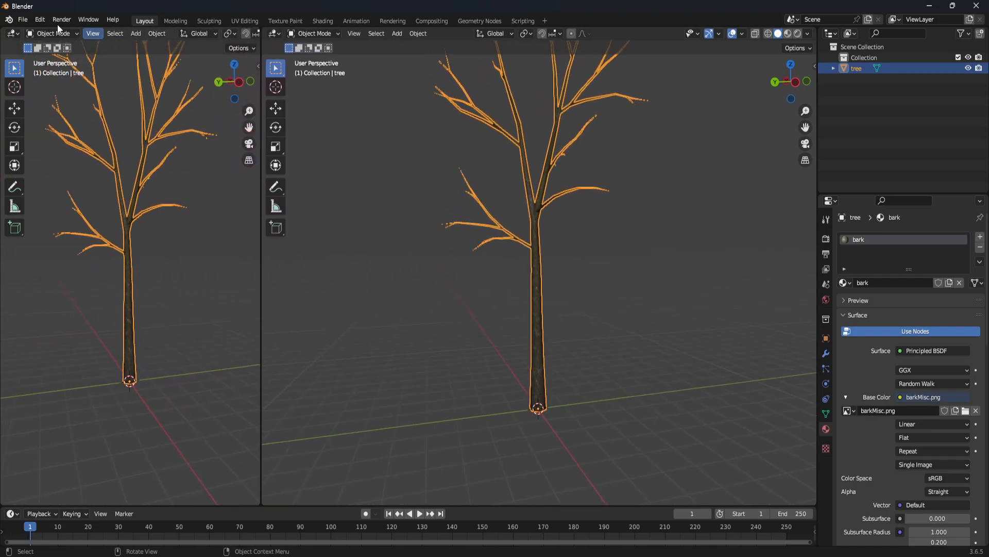
click(12, 34)
click(31, 91)
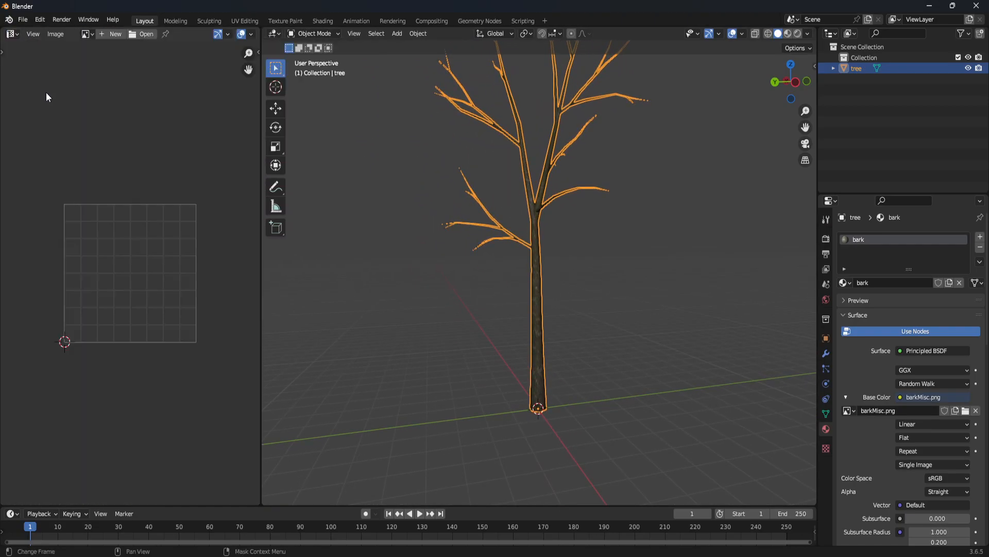
scroll(578, 233, up, 5)
middle_drag(66, 243, 117, 273)
middle_drag(338, 224, 425, 261)
shift+middle_drag(526, 296, 518, 205)
scroll(588, 205, up, 4)
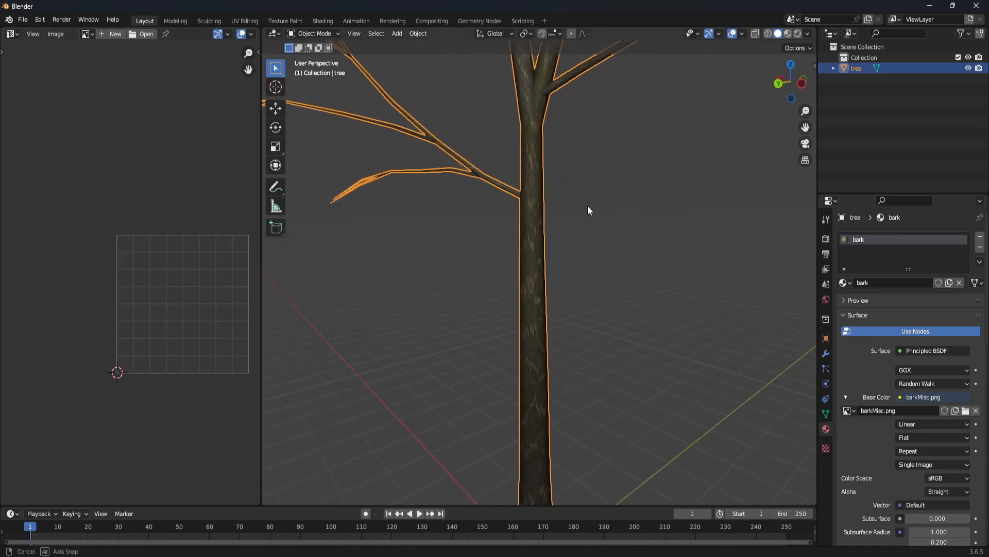
- Enter Edit Mode with face selection and select the linked faces of the trunk and the second main stem
scroll(512, 272, down, 1)
key(Tab)
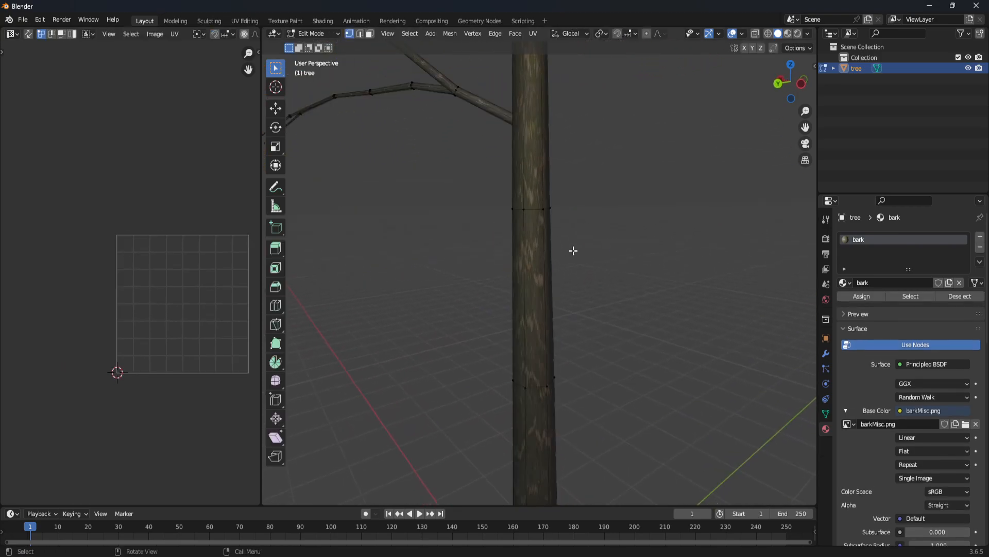
key(3)
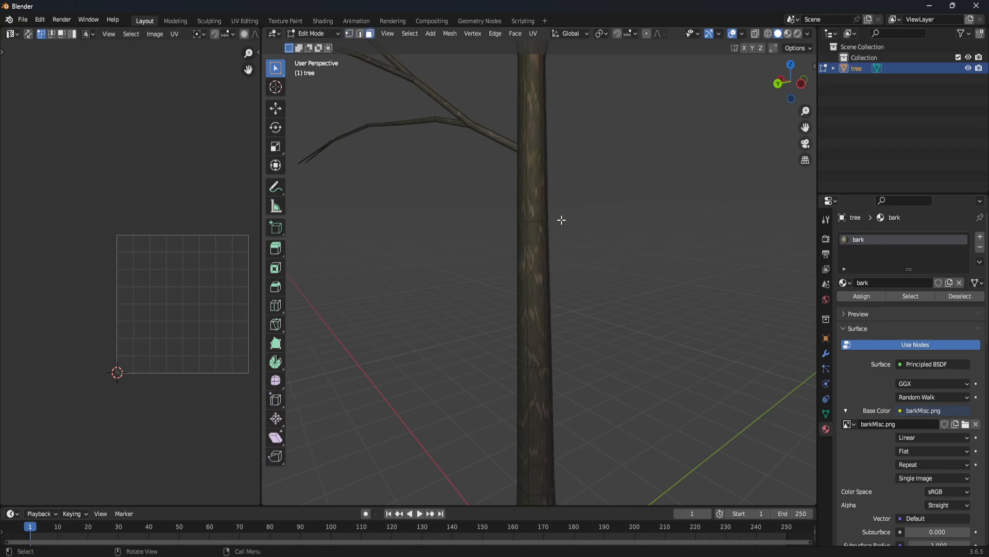
key(l)
scroll(550, 259, down, 3)
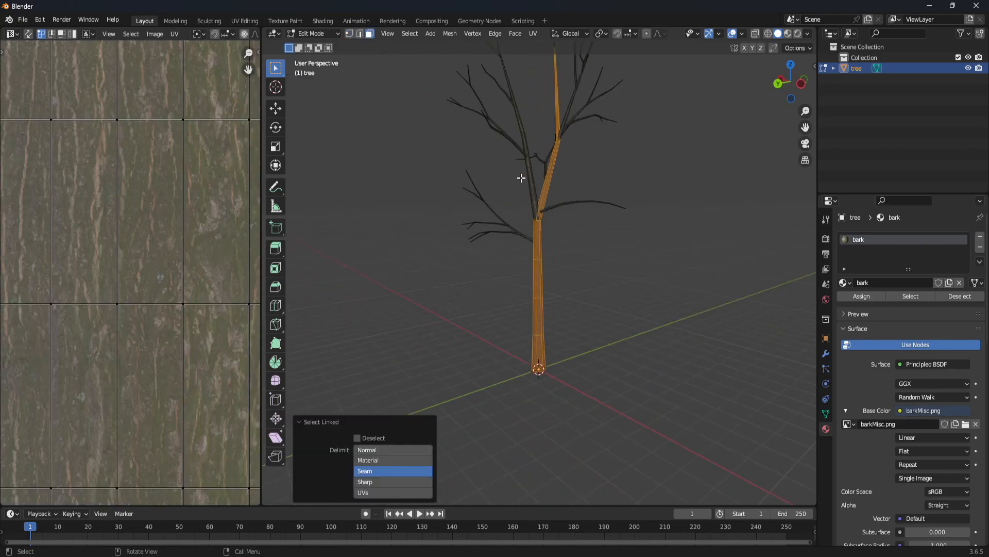
key(l)
scroll(581, 281, down, 3)
middle_drag(589, 256, 610, 254)
scroll(646, 255, up, 4)
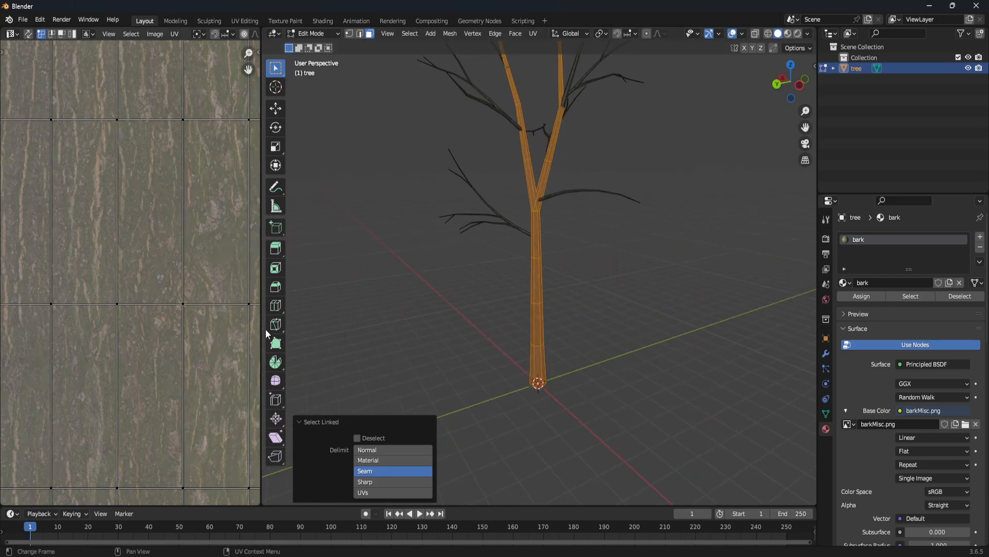
- Select all UVs of the trunk and main stem in the UV Editor and rotate them 90°
scroll(148, 307, down, 6)
drag(59, 158, 209, 399)
scroll(523, 311, up, 10)
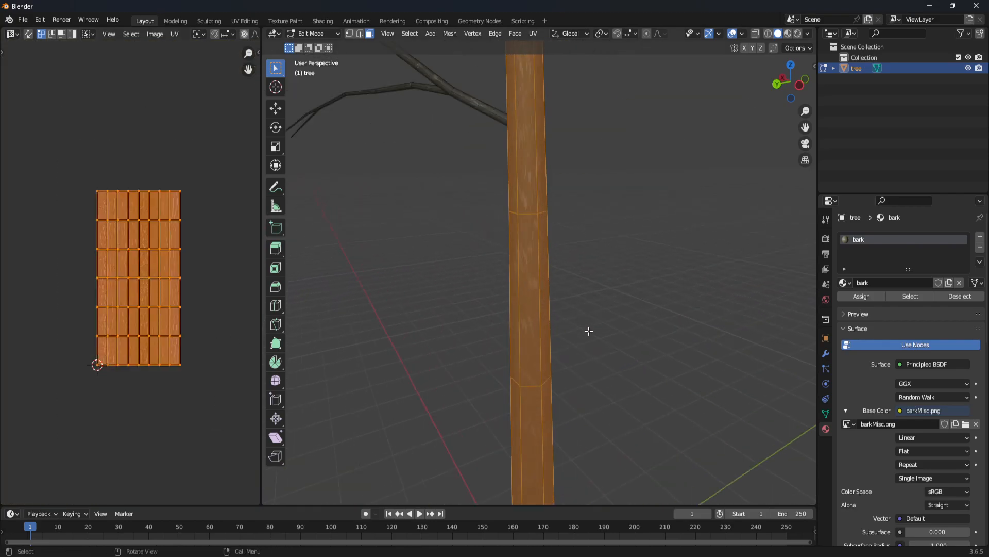
scroll(230, 304, up, 1)
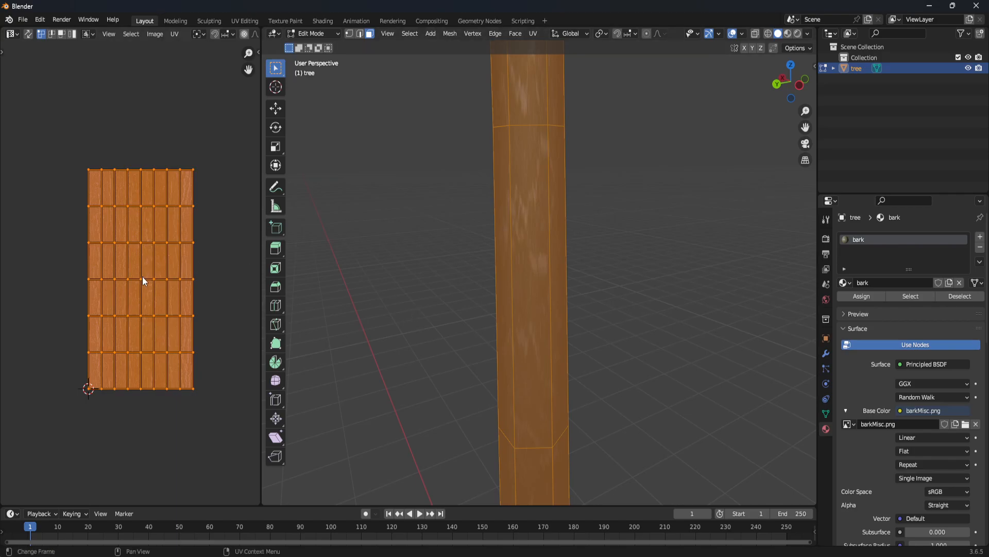
drag(62, 126, 217, 441)
key(r)
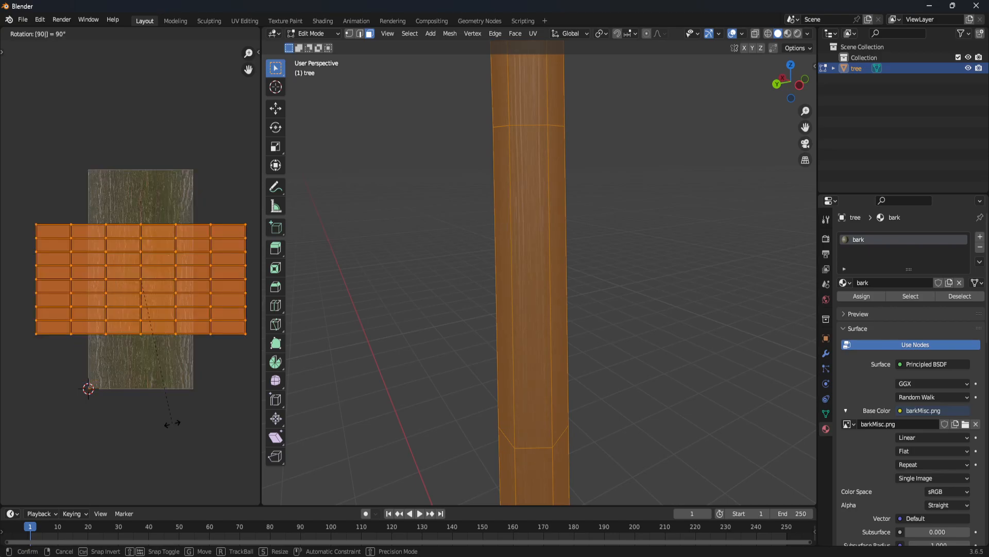
click(611, 414)
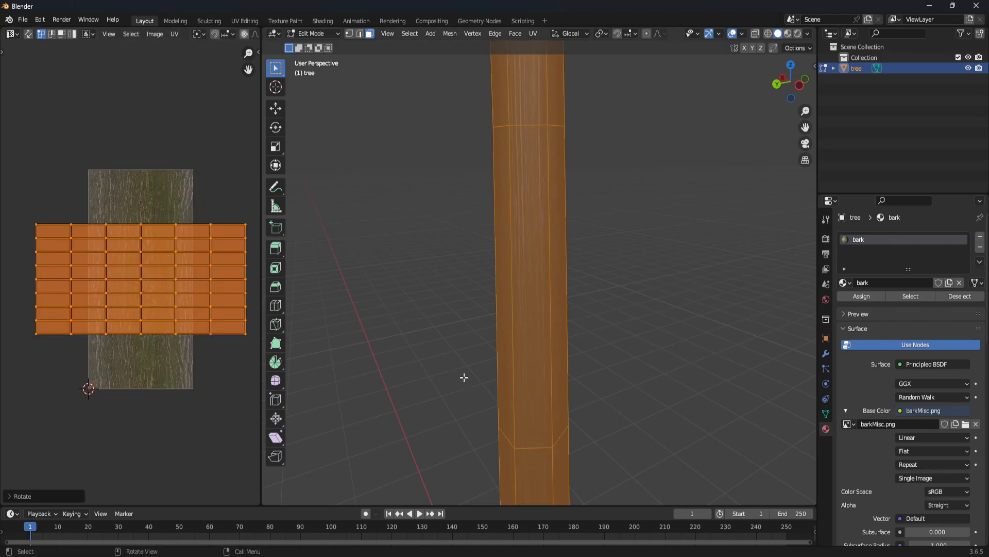
- Scale the trunk UVs along X by 0.5 so they match the width of the bark image
key(s)
key(x)
click(157, 289)
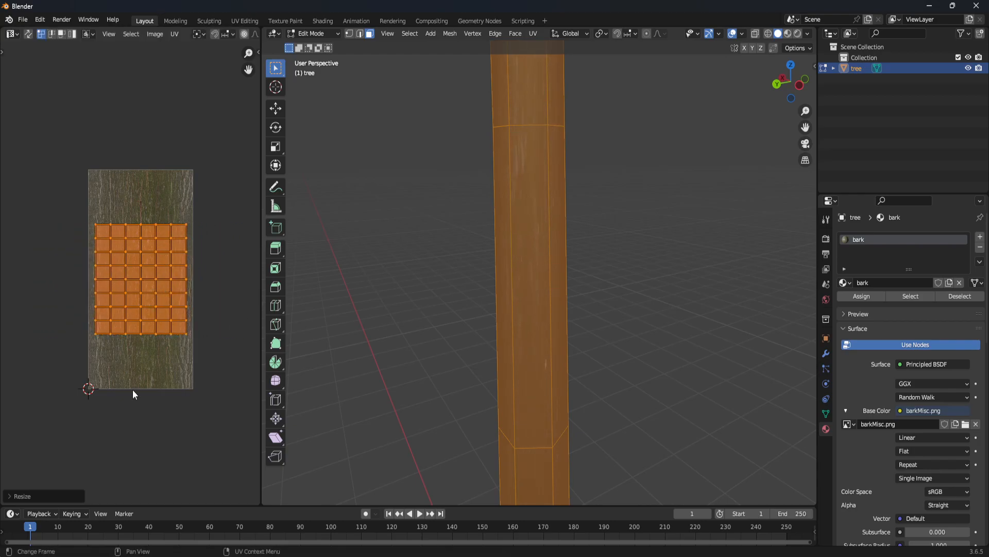
click(52, 498)
click(107, 435)
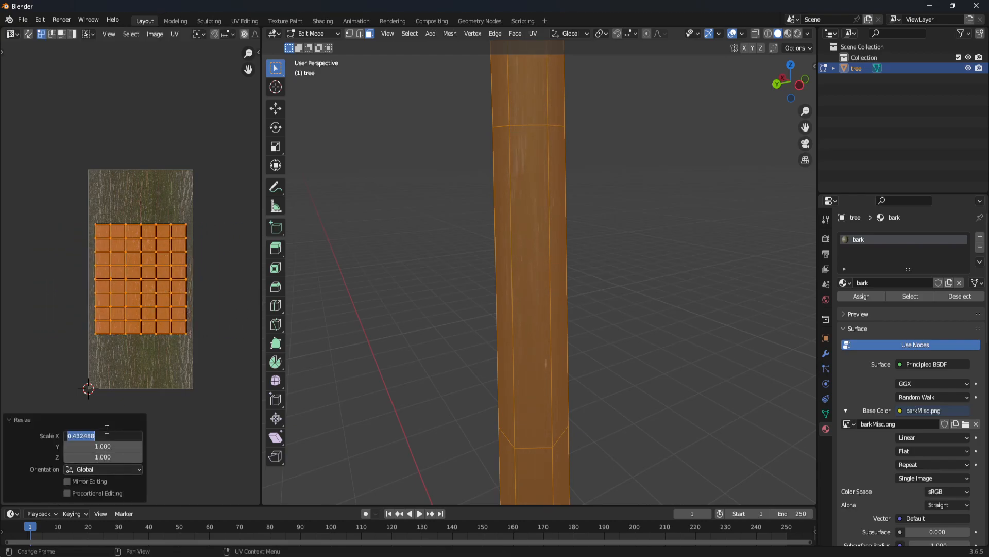
text(0.5)
key(Return)
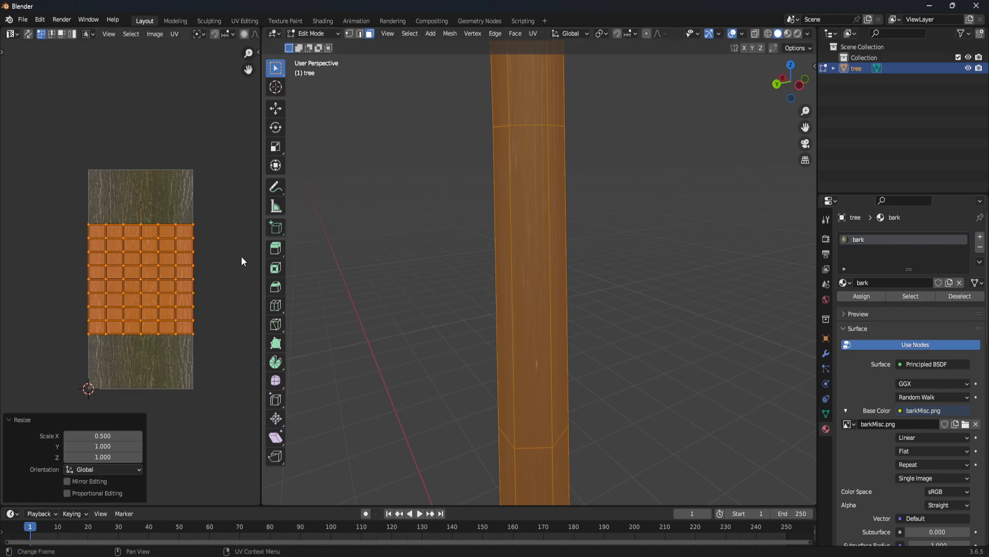
- Scale the trunk UVs along Y by about 10.9, then deselect all faces
key(s)
key(y)
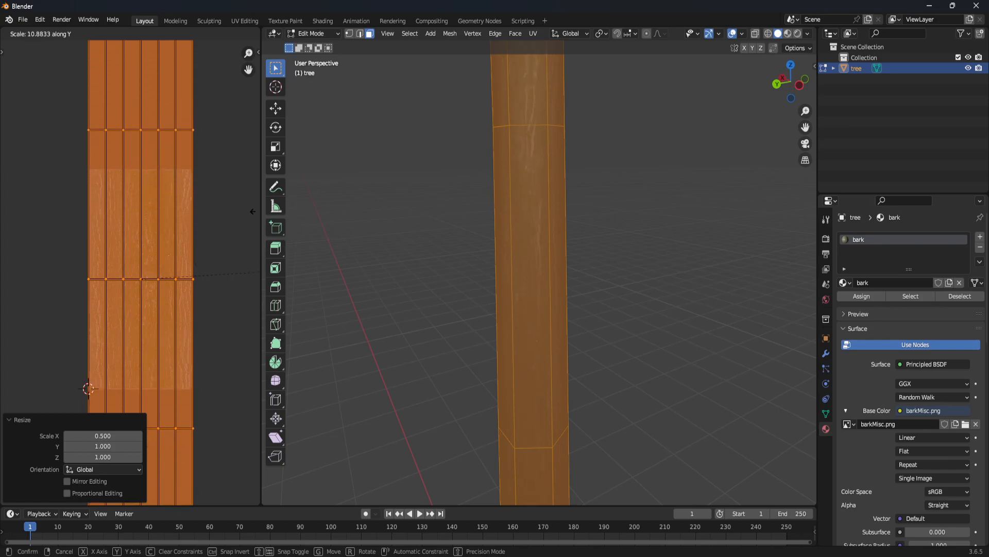
click(65, 209)
key(alt+a)
middle_drag(645, 319, 613, 399)
middle_drag(612, 353, 561, 276)
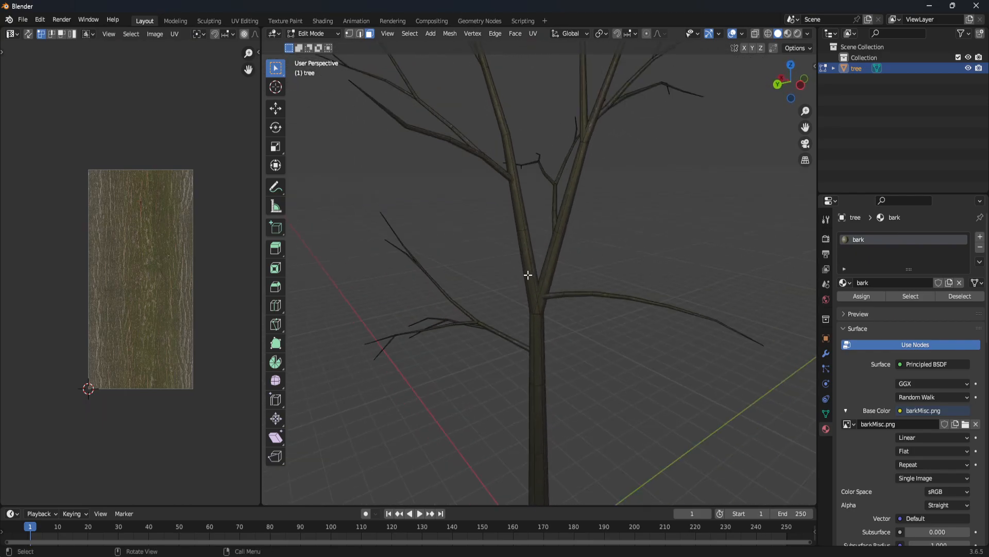
- Select the linked trunk and main stem faces and invert the selection so only the branches are selected
key(l)
key(l)
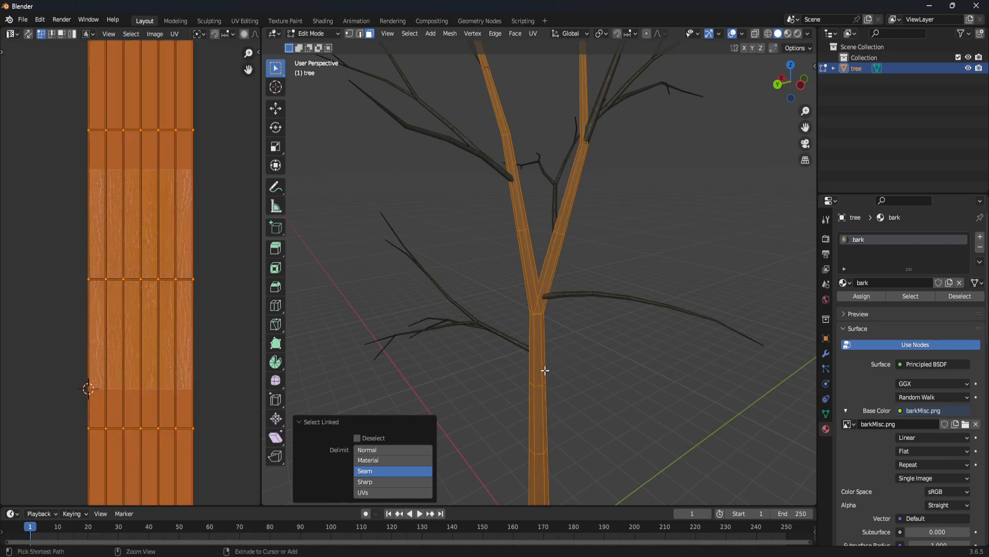
key(ctrl+i)
middle_drag(536, 371, 617, 281)
scroll(601, 279, down, 3)
- Select all of the branch UVs in the UV Editor and rotate them 90°
drag(60, 141, 219, 457)
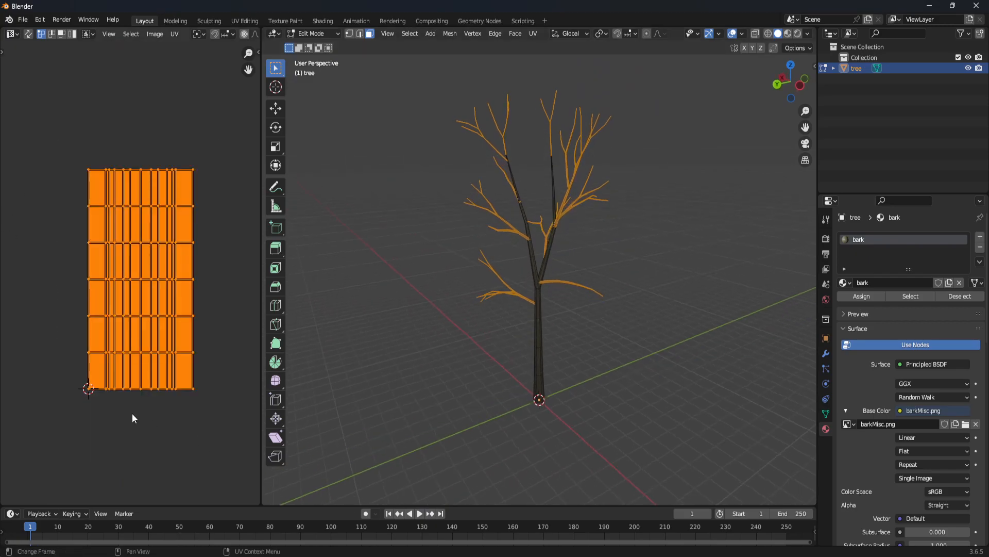
key(r)
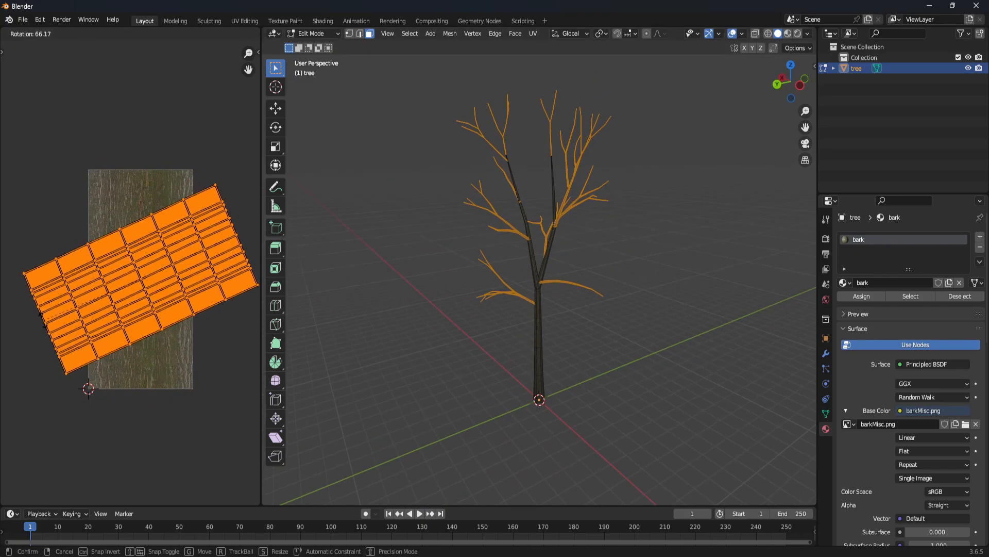
text(90)
key(Return)
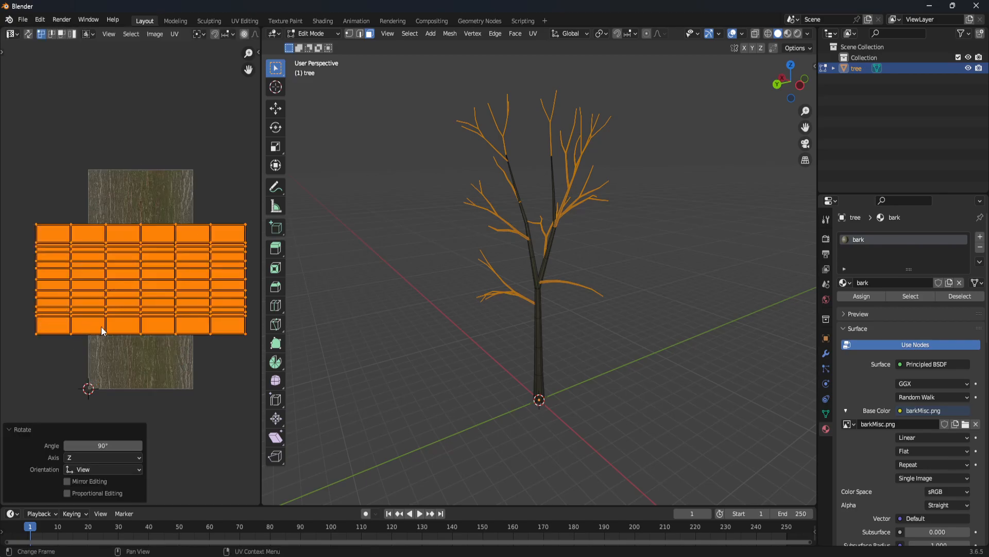
- Scale the branch UVs along X by 0.5 to fit the width of the bark image
key(s)
key(x)
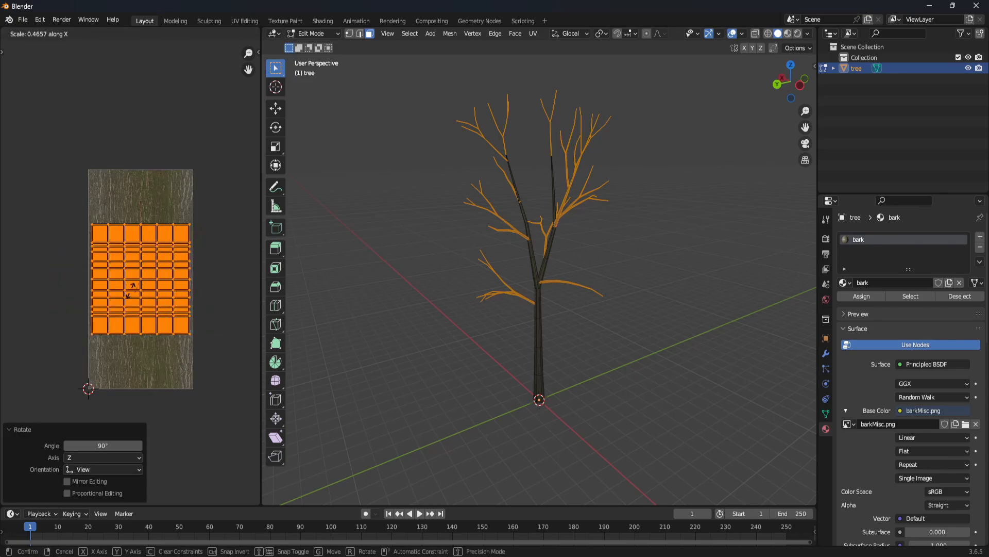
click(147, 296)
click(103, 436)
text(0.5)
key(Return)
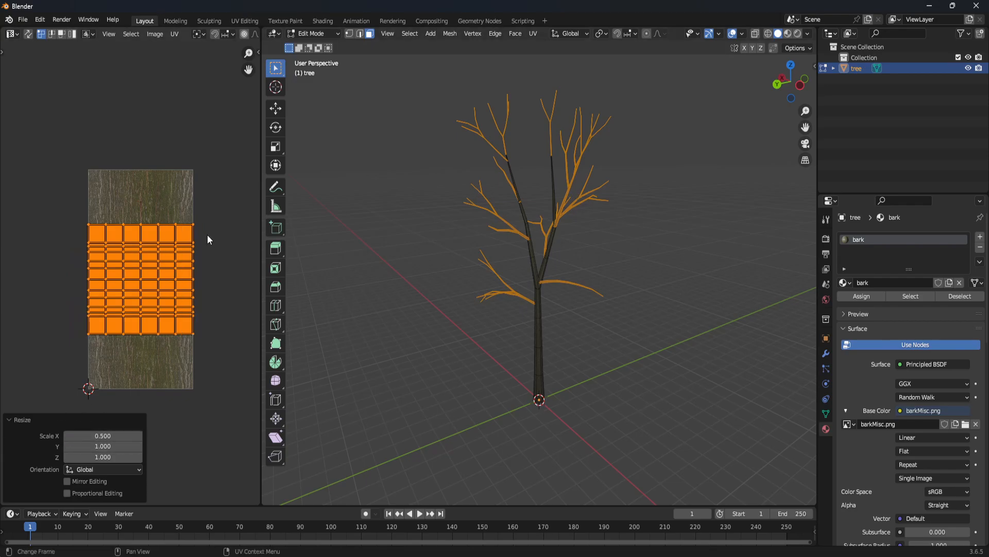
- Stretch the branch UVs along Y, judging the bark detail on a branch up close, and deselect the faces
scroll(596, 277, up, 5)
scroll(596, 278, up, 6)
middle_drag(539, 229, 507, 354)
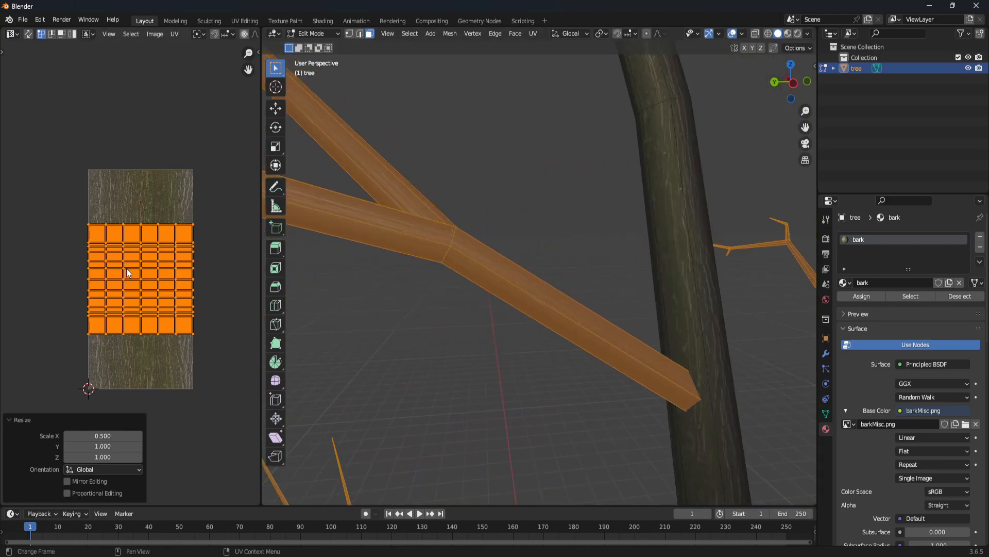
key(s)
key(y)
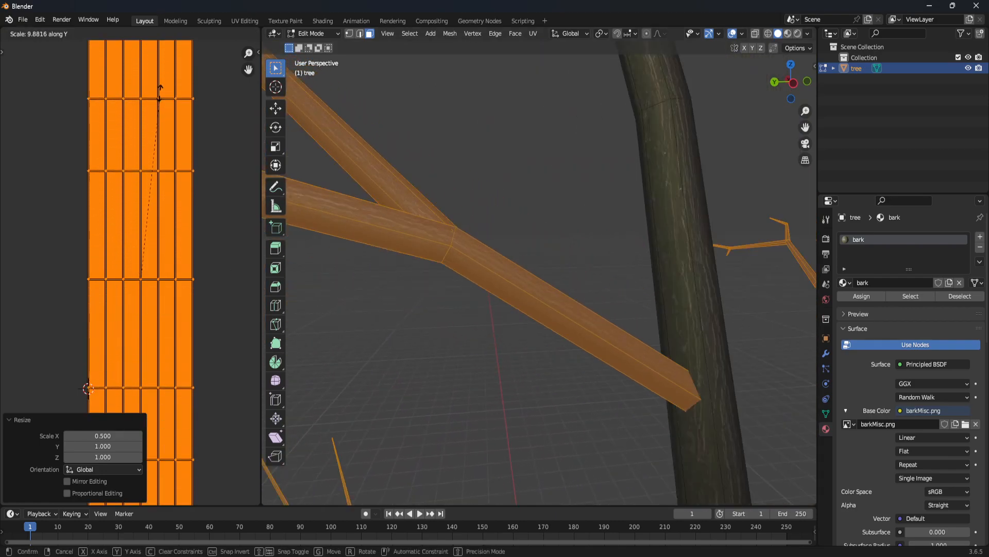
click(163, 196)
click(516, 439)
- Return to Object Mode, deselect the tree, and close the UV Editor area so the 3D viewport fills its space
scroll(517, 451, down, 6)
key(Tab)
middle_drag(548, 328, 548, 327)
click(533, 391)
scroll(592, 403, down, 6)
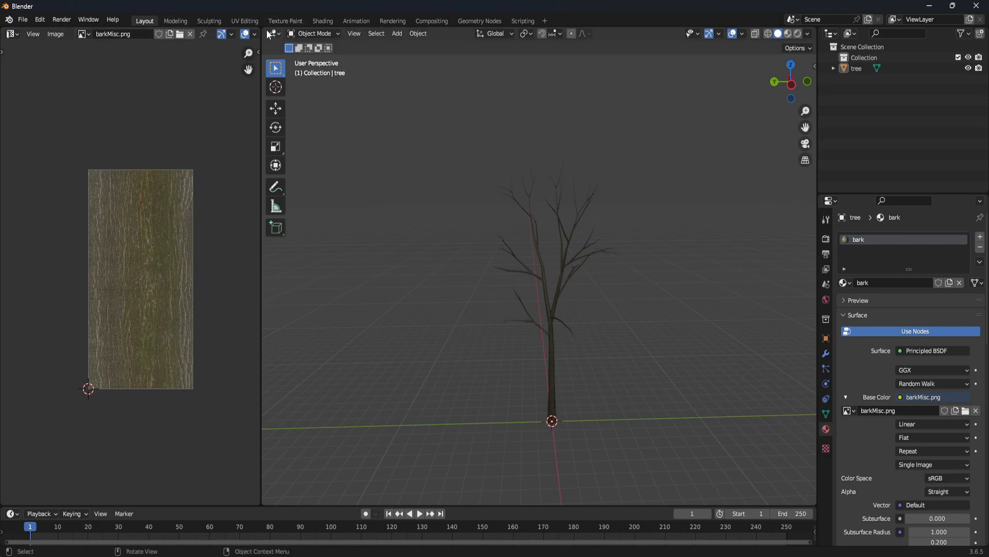
drag(263, 31, 230, 48)
middle_drag(471, 332, 477, 338)
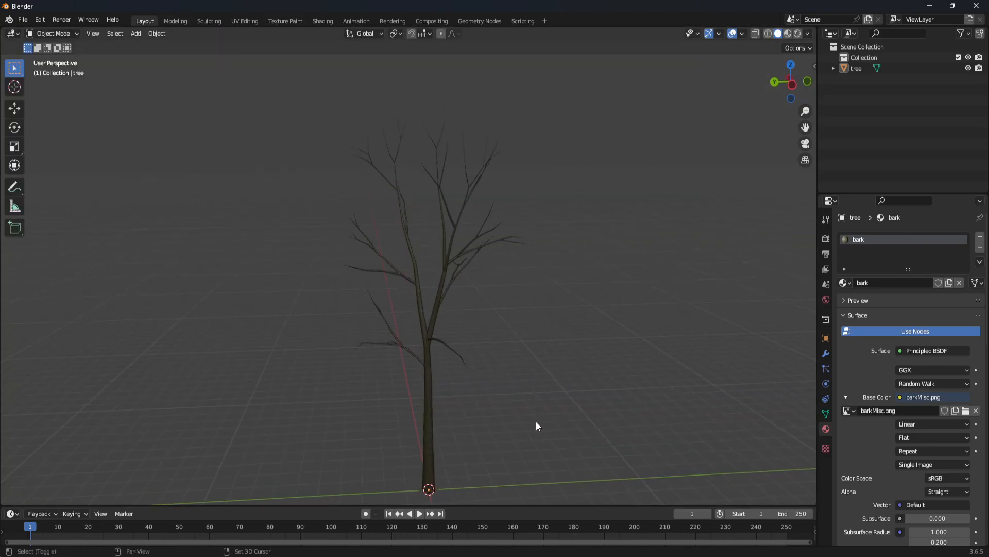
- Inspect the bark texture on the trunk and branches from close up and from a distance
shift+middle_drag(536, 421, 500, 315)
scroll(461, 323, up, 8)
middle_drag(393, 350, 437, 350)
shift+middle_drag(469, 252, 451, 456)
scroll(465, 330, down, 6)
middle_drag(500, 433, 546, 389)
- Add a mesh plane and move it about -6.22 m along Y, beside the tree
click(141, 34)
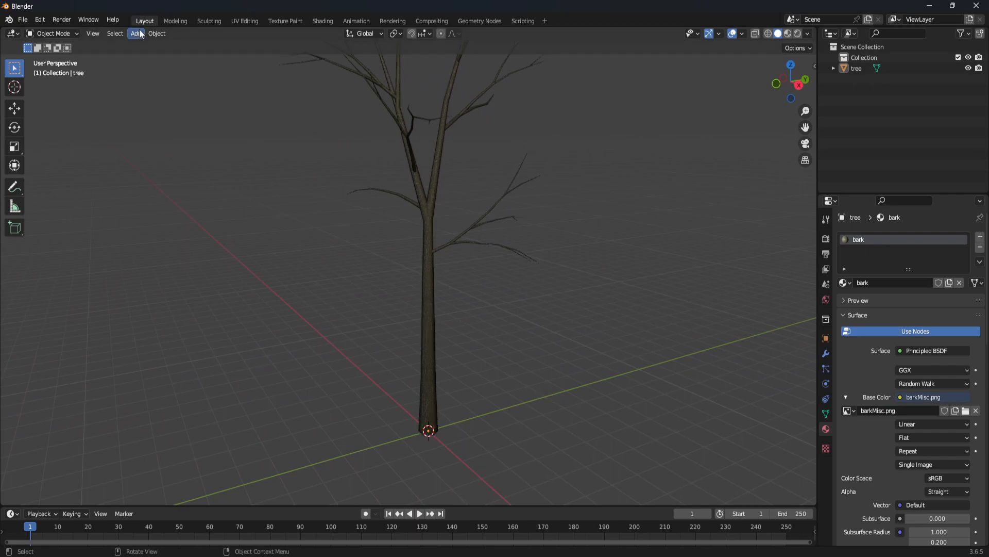
click(136, 34)
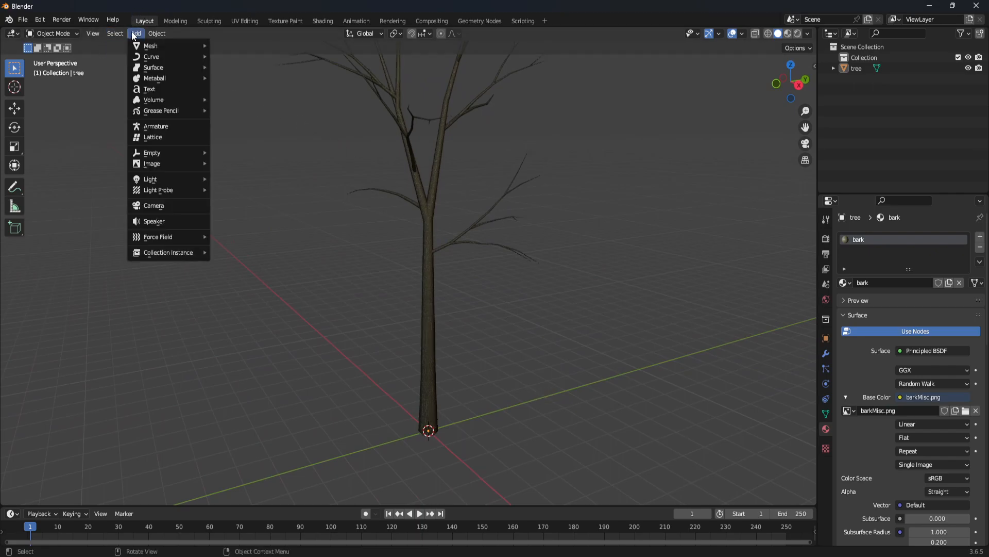
mouse_move(152, 51)
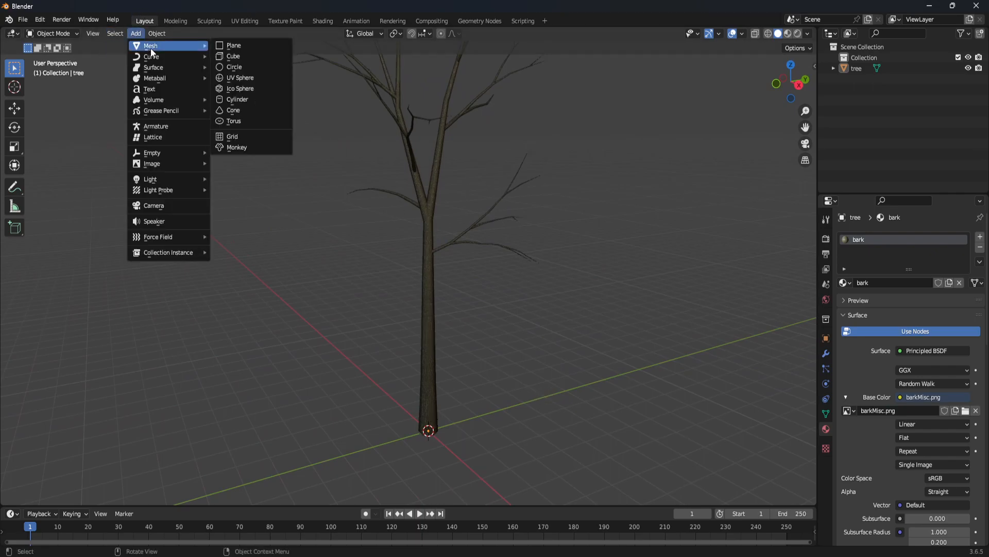
click(251, 45)
middle_drag(508, 355, 536, 367)
key(g)
key(y)
click(412, 377)
shift+middle_drag(430, 364, 480, 354)
scroll(489, 343, up, 3)
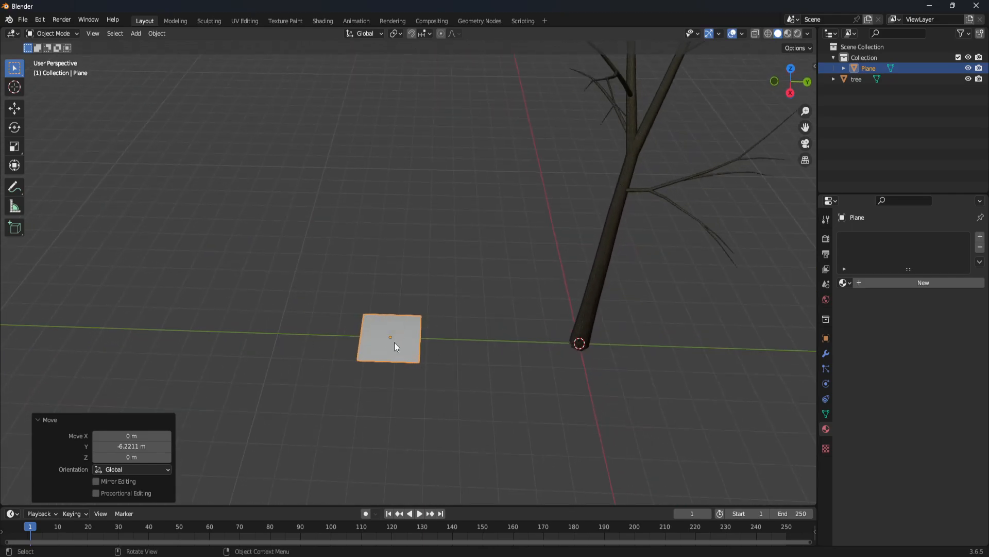
- Give the plane a new material with an Image Texture as Base Color and load mapleLeaves.tga into it
middle_drag(446, 388, 589, 332)
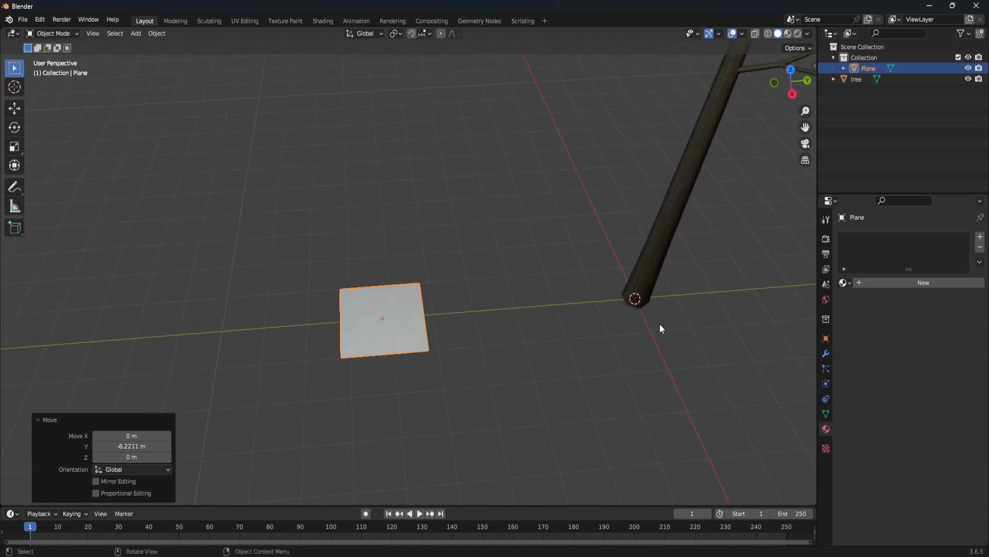
click(862, 283)
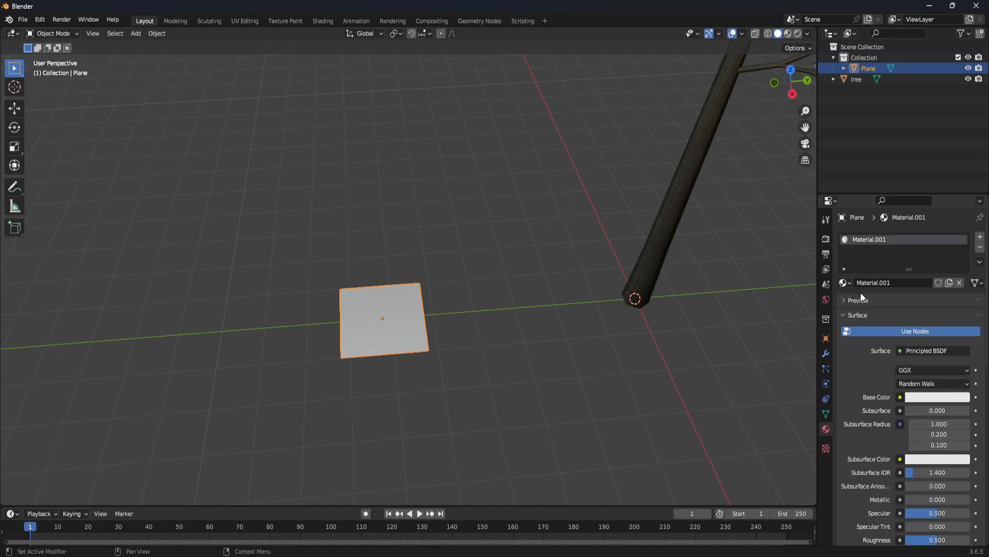
click(900, 396)
click(671, 303)
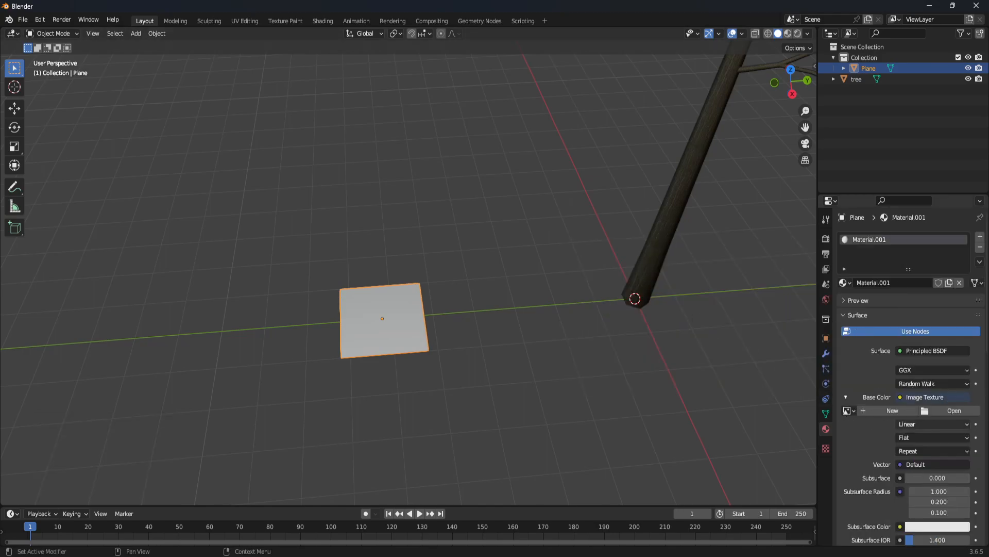
click(950, 410)
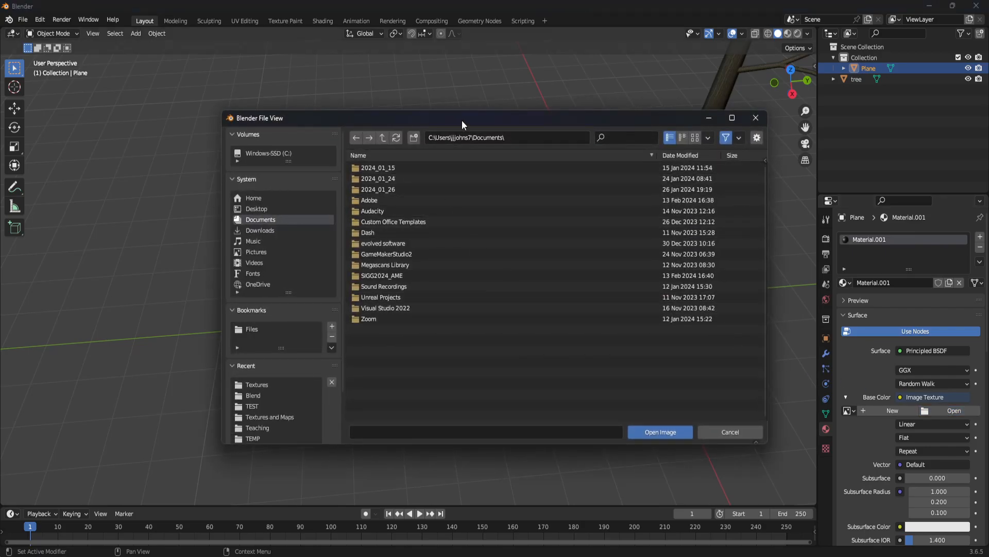
drag(462, 120, 988, 141)
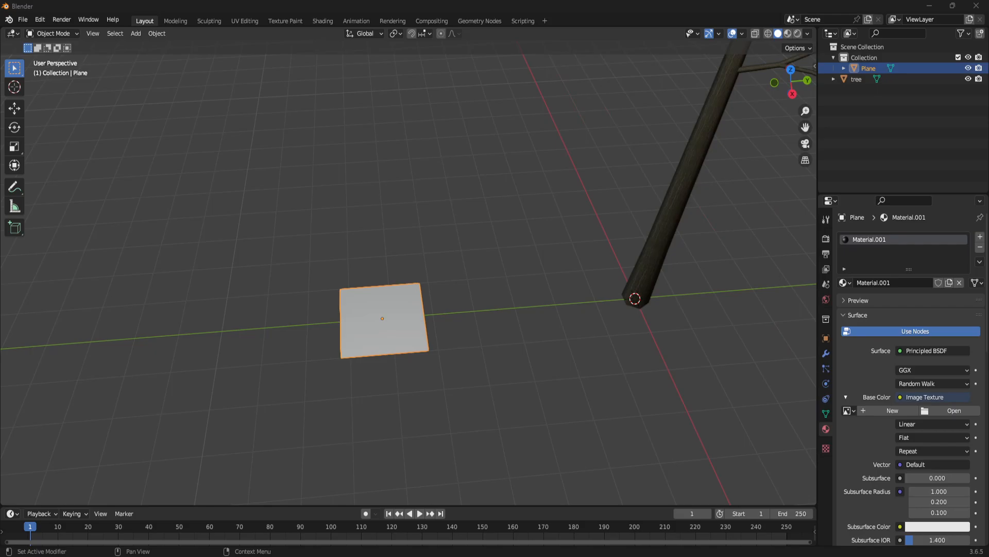
- Examine the four maple leaf clusters and their transparent surroundings on the textured plane
middle_drag(474, 391, 463, 351)
scroll(462, 352, up, 2)
scroll(462, 351, up, 4)
scroll(440, 388, up, 2)
shift+middle_drag(393, 377, 407, 267)
scroll(531, 410, down, 2)
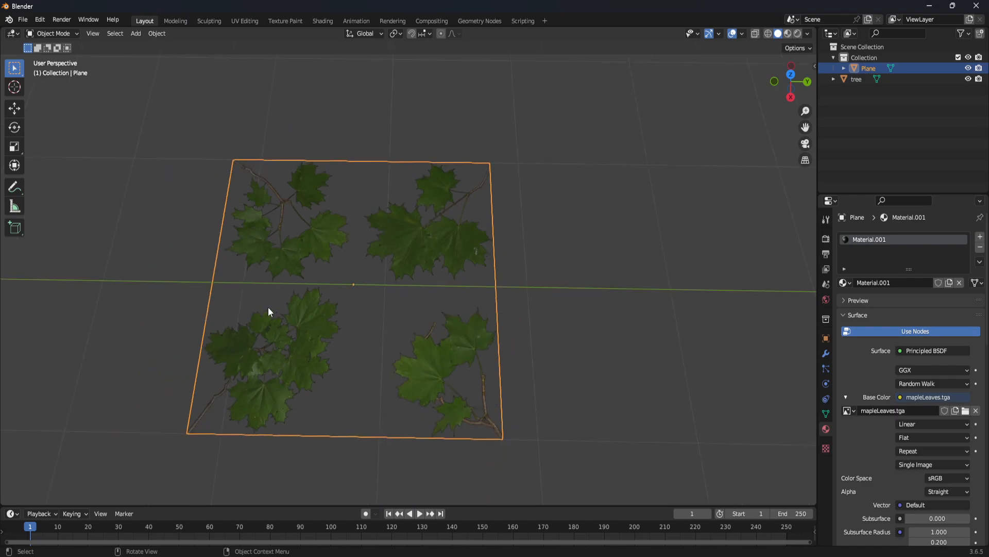
scroll(277, 265, down, 1)
middle_drag(349, 273, 344, 262)
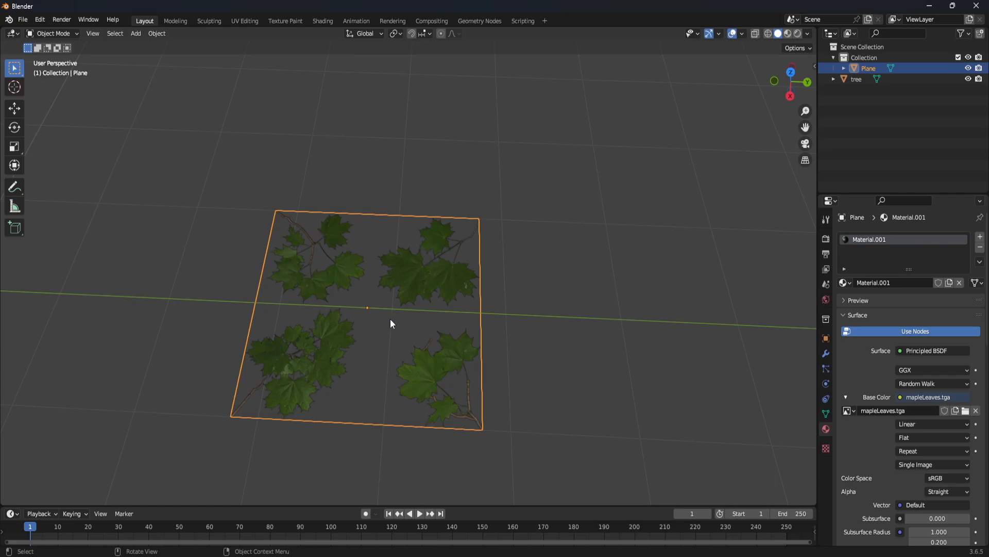
middle_drag(407, 346, 417, 326)
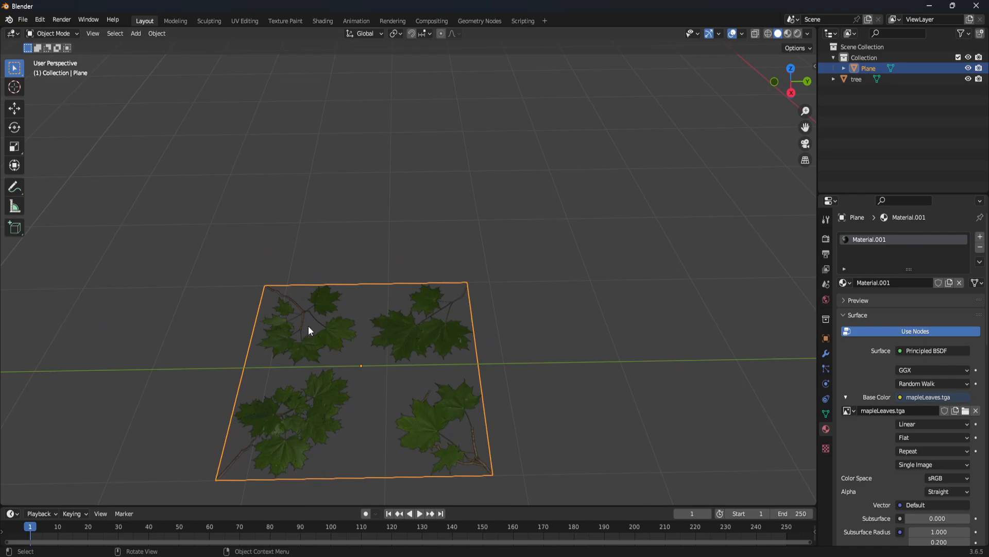
- Add a second mesh plane and move it about -3.46 m along Y, between the maple leaf plane and the tree
scroll(434, 412, down, 5)
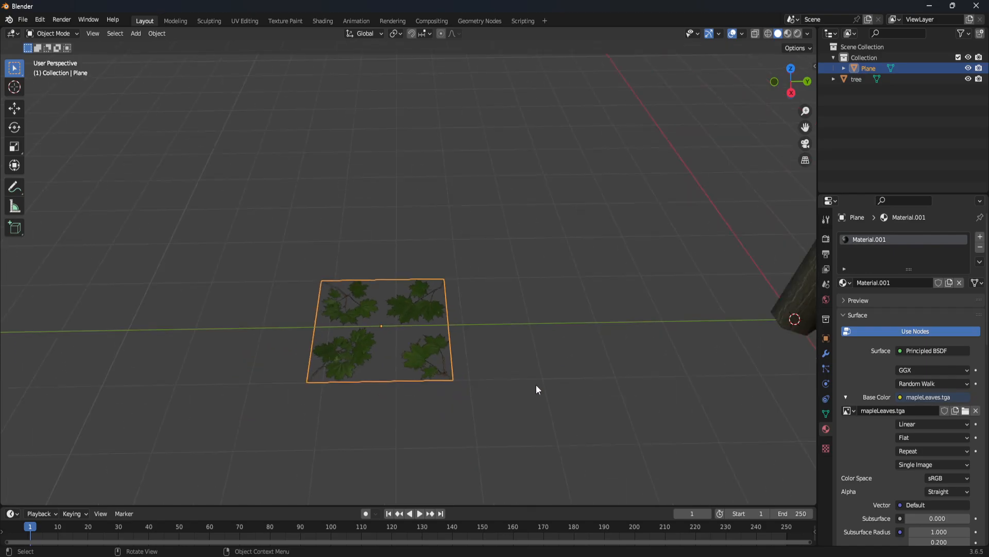
shift+middle_drag(623, 357, 443, 384)
scroll(443, 384, down, 3)
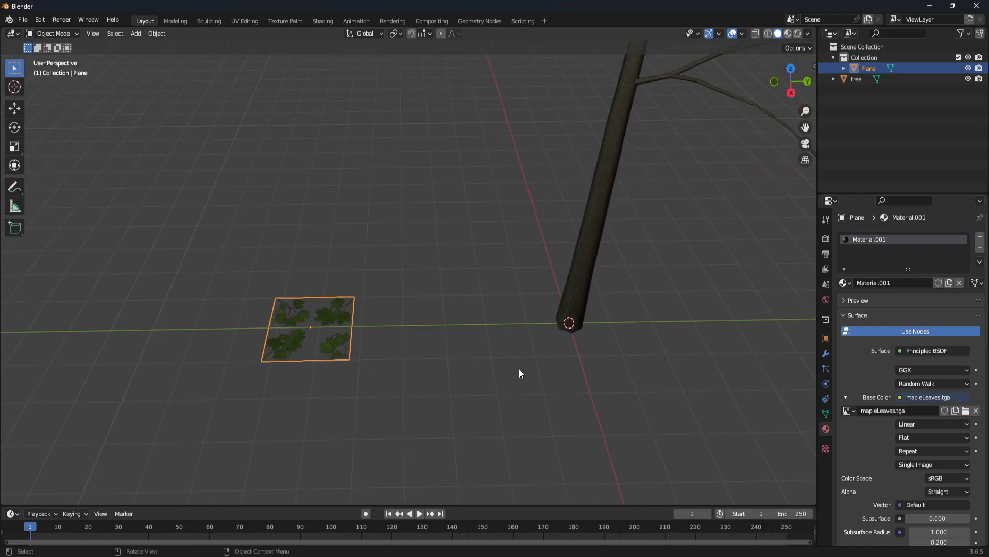
click(431, 117)
click(158, 33)
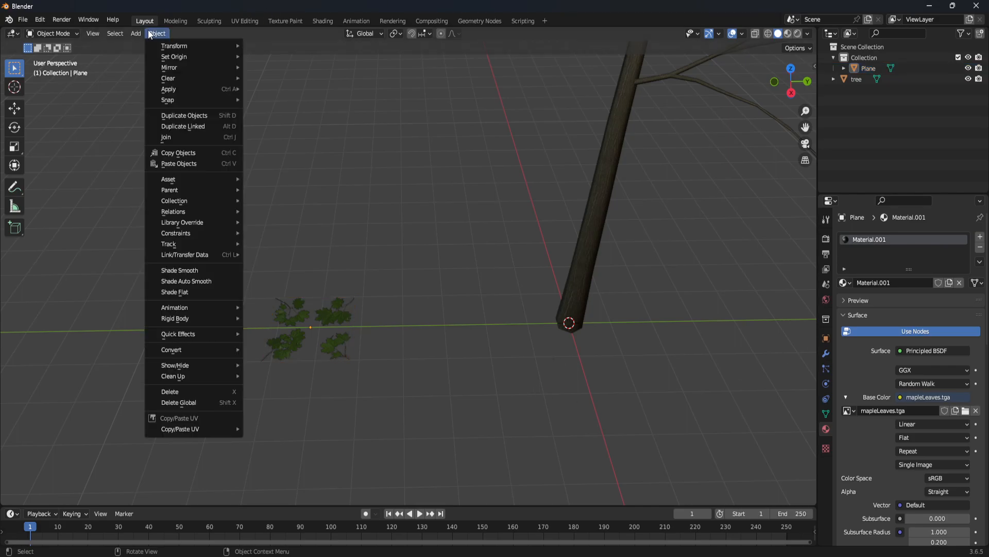
mouse_move(136, 33)
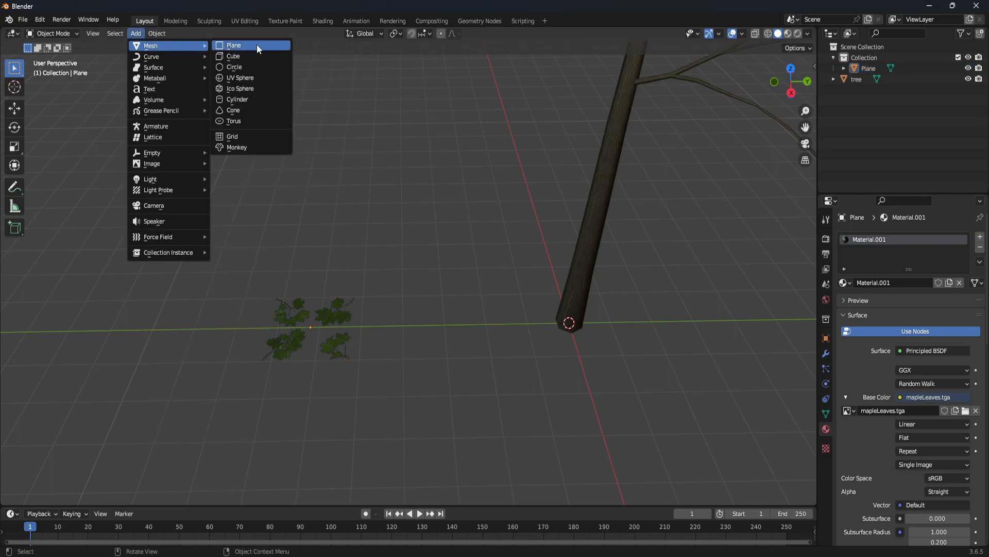
click(267, 45)
key(g)
key(y)
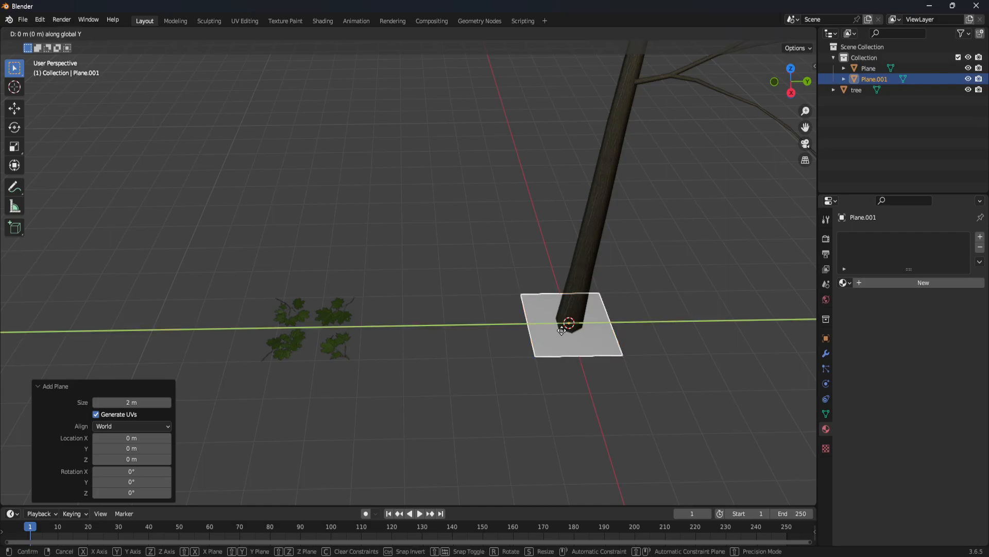
click(417, 333)
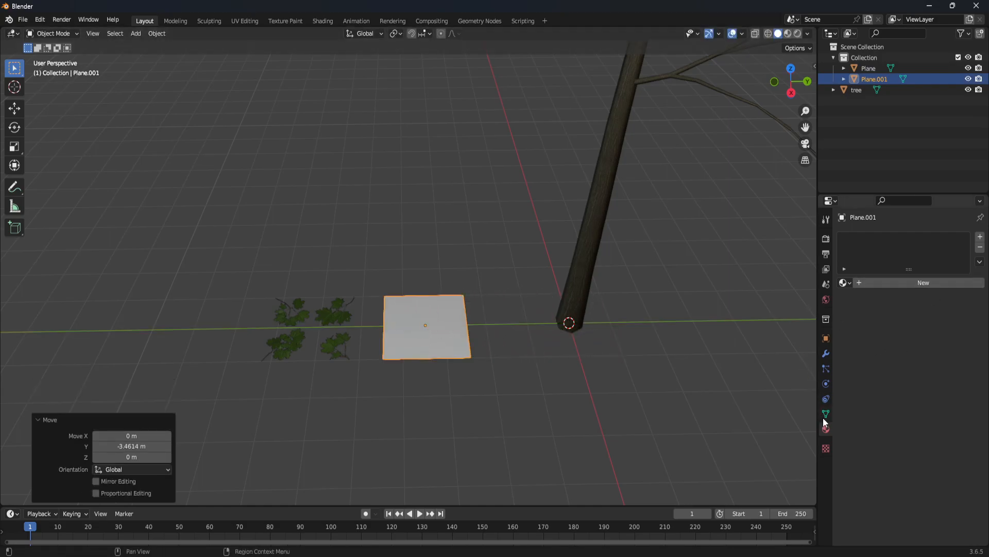
- Give the second plane a new material with an Image Texture as Base Color and load firBranch.tga into it
click(863, 284)
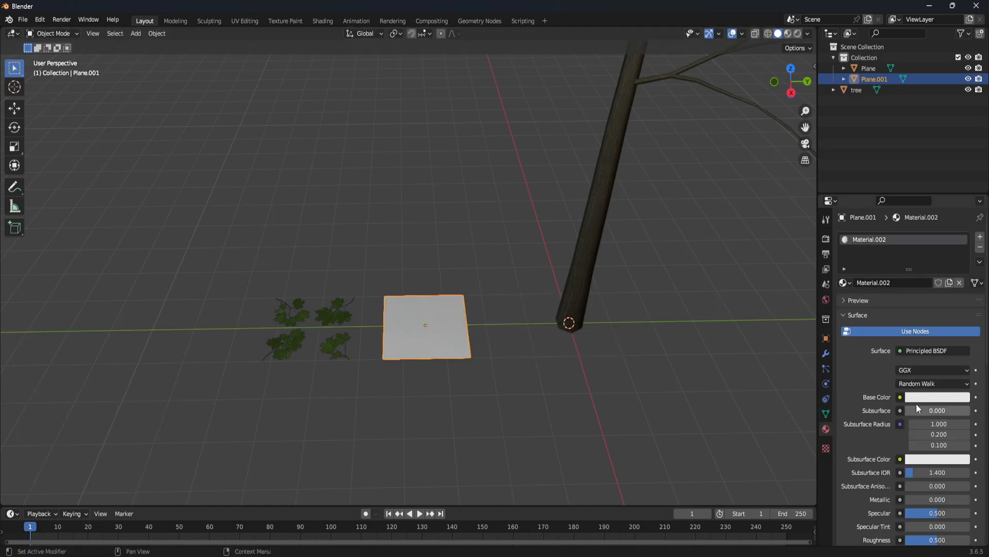
click(900, 397)
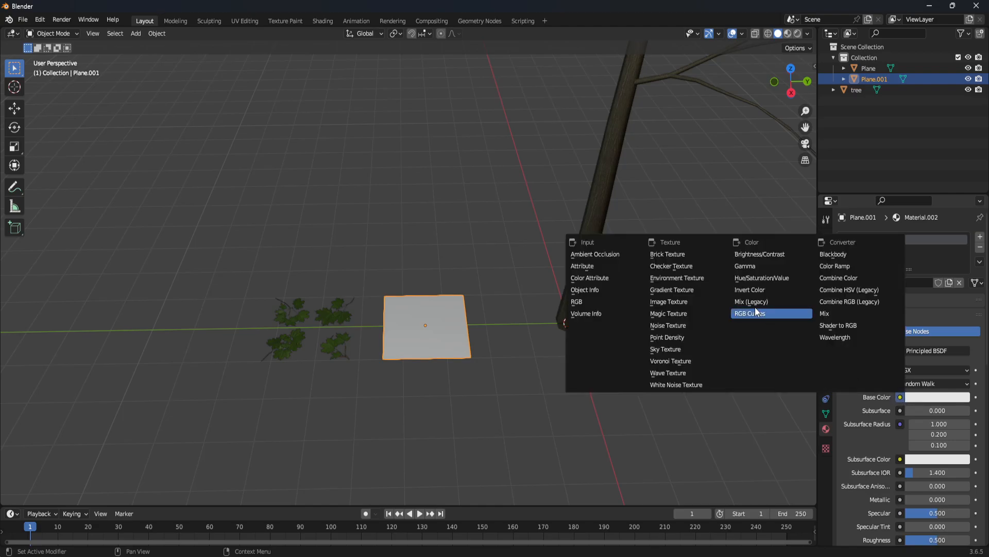
click(671, 302)
click(936, 410)
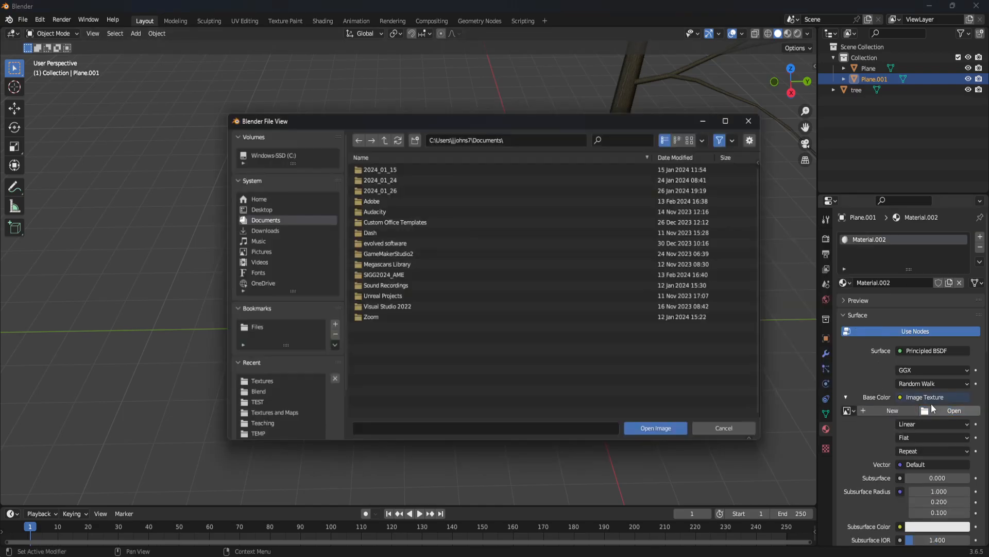
key(Escape)
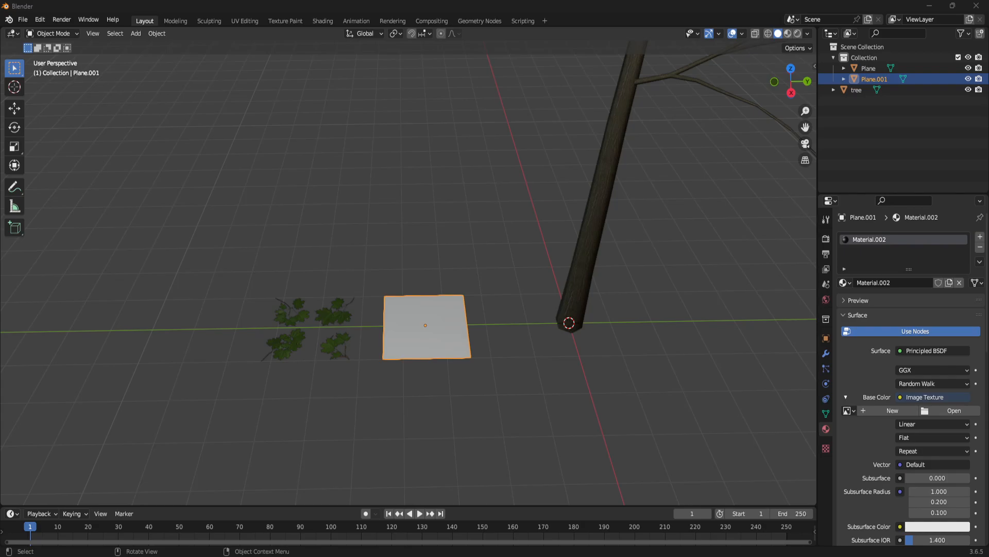
middle_drag(427, 366, 434, 312)
click(571, 357)
scroll(564, 371, down, 1)
click(362, 294)
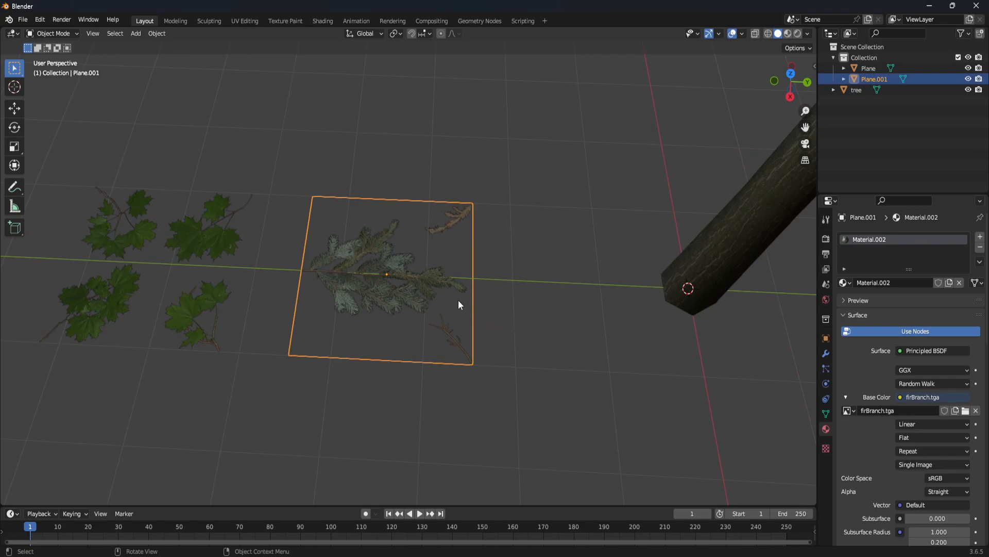
- Examine the fir branch and the two small twigs on the textured plane from several angles
scroll(424, 292, up, 2)
middle_drag(400, 306, 306, 339)
middle_drag(397, 340, 337, 305)
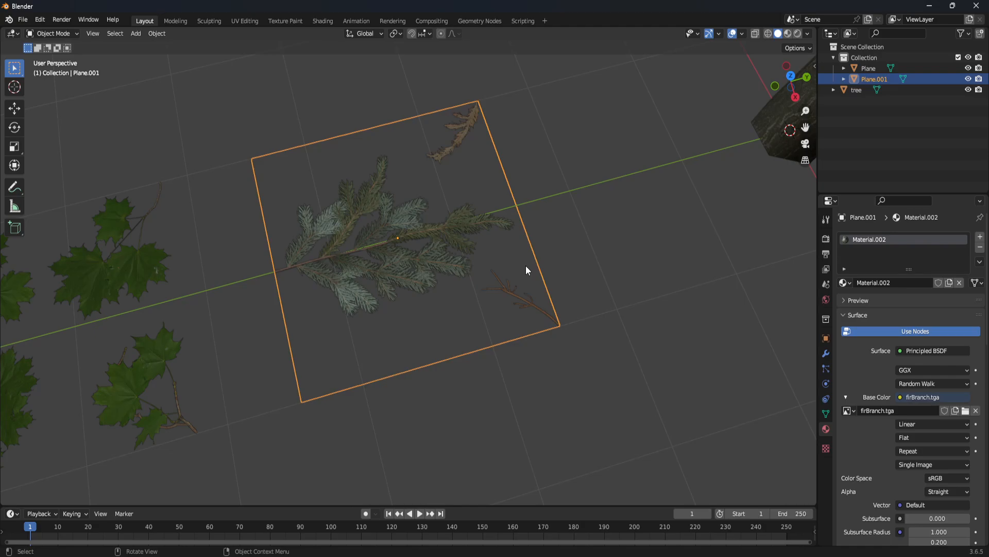
middle_drag(300, 353, 369, 253)
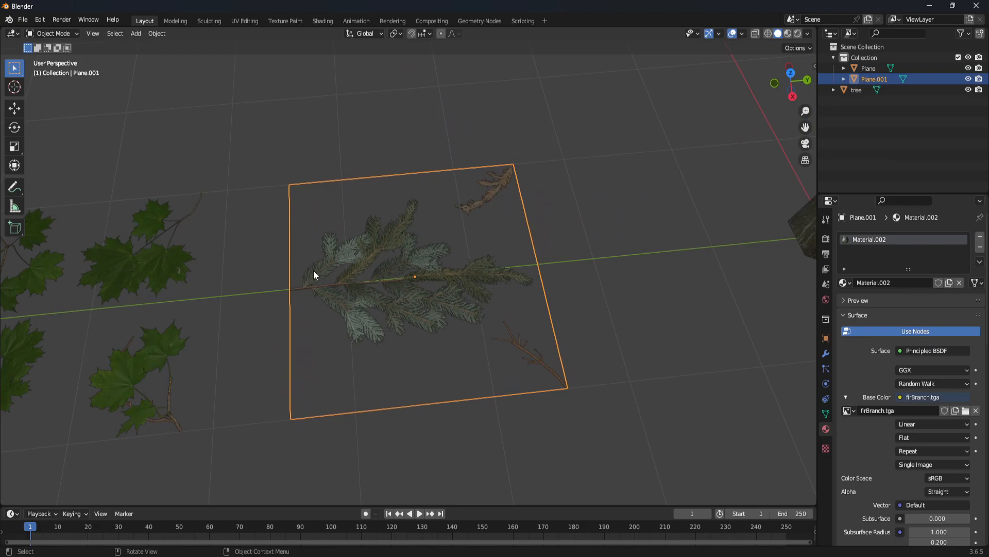
middle_drag(447, 291, 401, 257)
scroll(428, 294, up, 4)
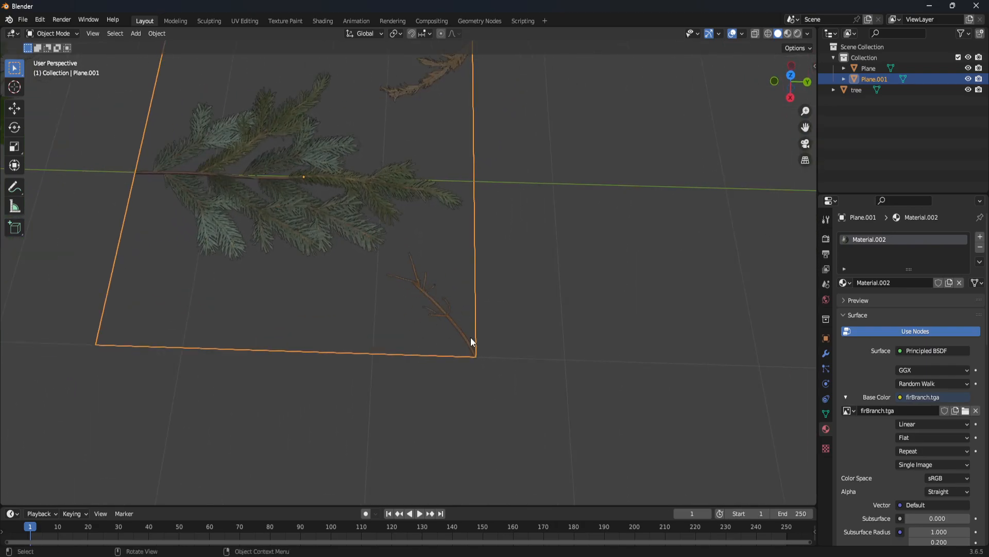
shift+middle_drag(418, 241, 393, 293)
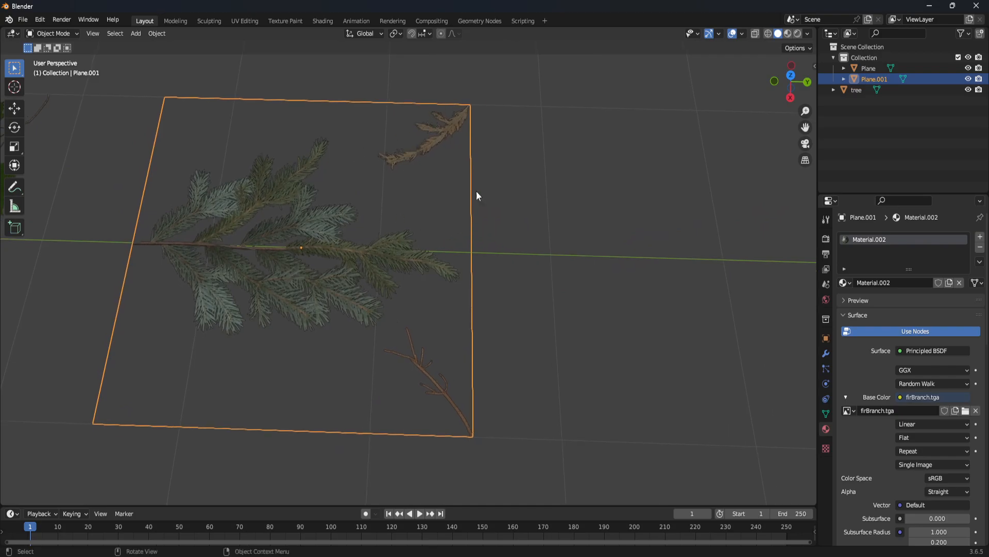
- Delete the fir branch plane
scroll(470, 204, down, 6)
middle_drag(299, 380, 468, 315)
key(Delete)
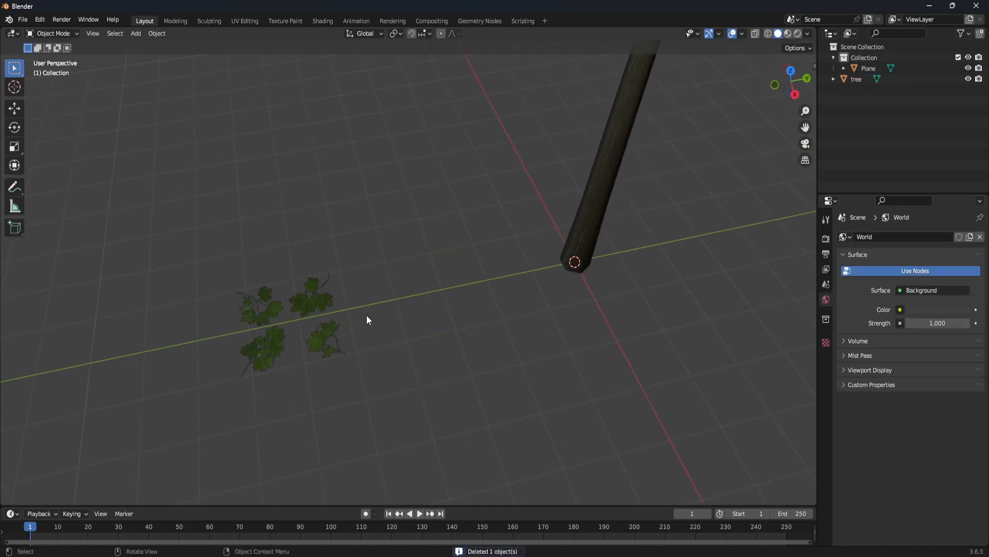
- Select the maple leaf plane and open it in Edit Mode
click(329, 321)
shift+middle_drag(329, 321, 644, 309)
scroll(644, 309, up, 3)
middle_drag(645, 309, 480, 283)
key(Tab)
middle_drag(382, 250, 403, 276)
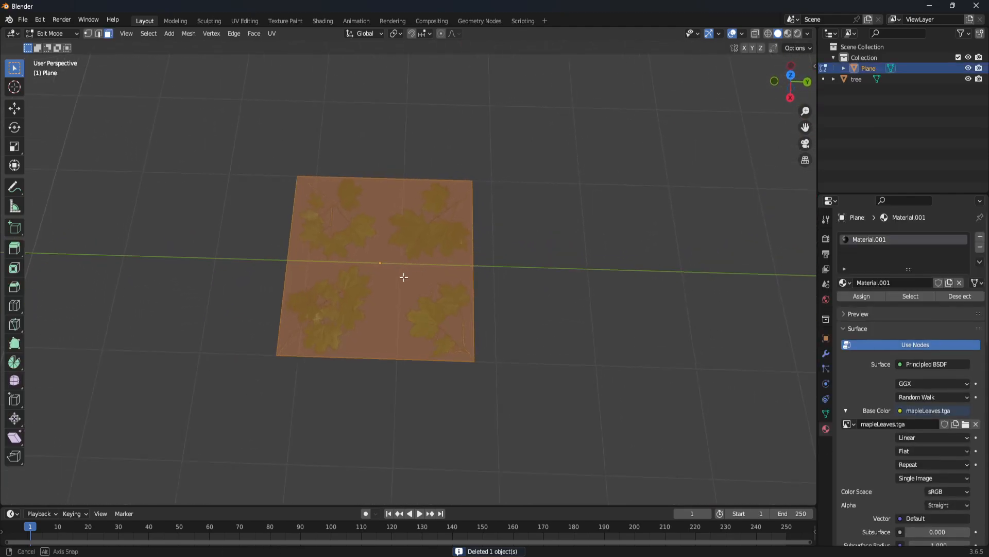
scroll(482, 283, up, 2)
click(248, 256)
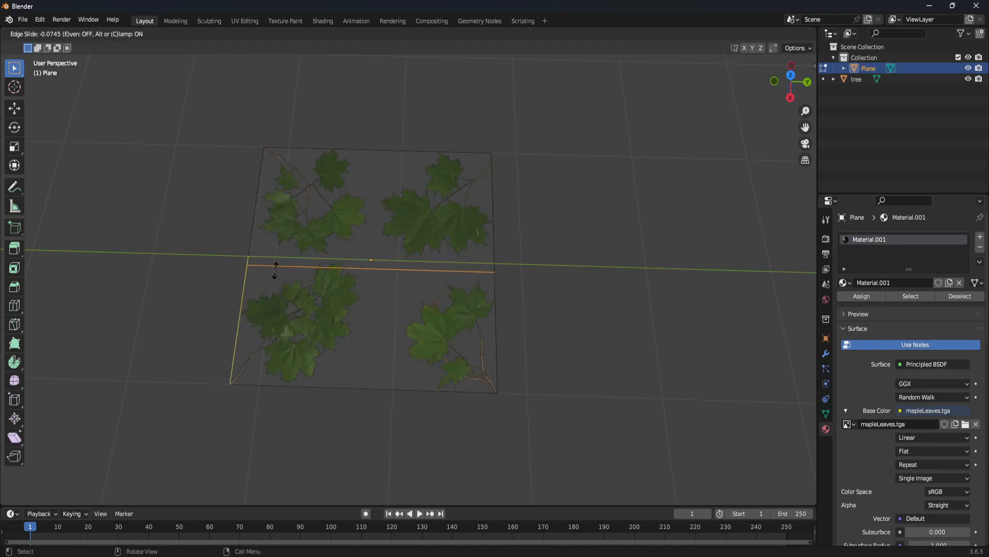
click(275, 267)
key(ctrl+z)
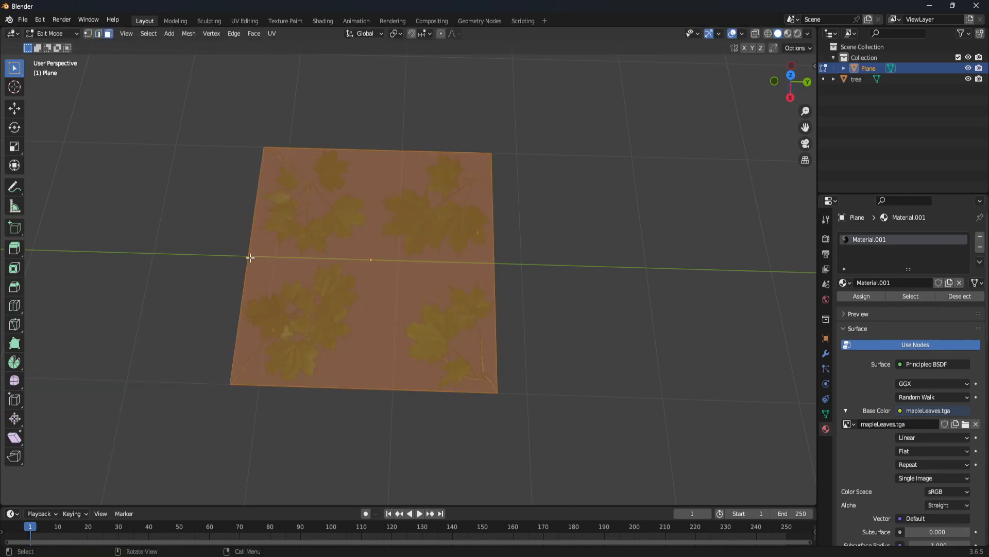
- Add one centred loop cut in each direction to divide the maple leaf plane into four equal quadrants
click(250, 258)
click(250, 258)
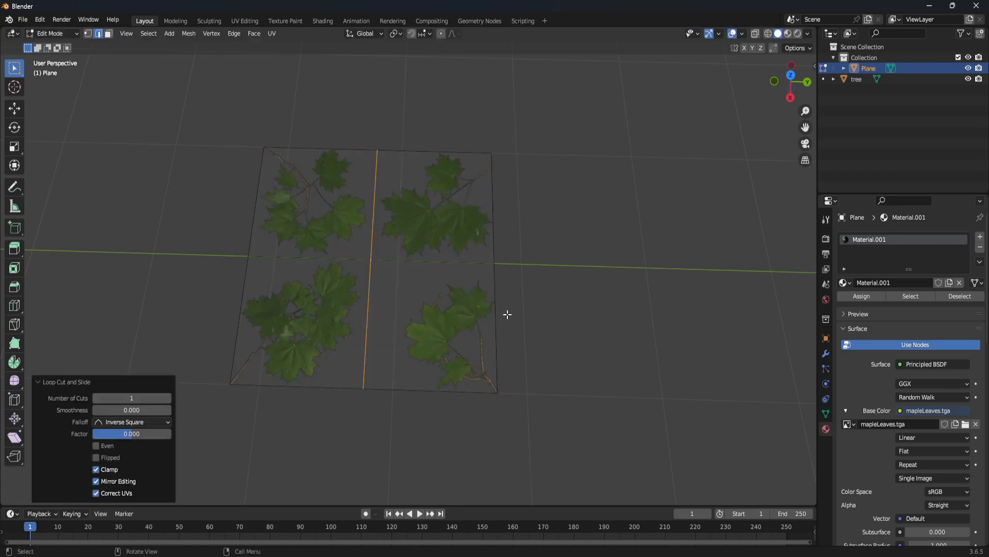
- Separate three of the four leaf quadrants by selection into objects of their own, leaving the fourth in the original plane
click(306, 202)
click(306, 202)
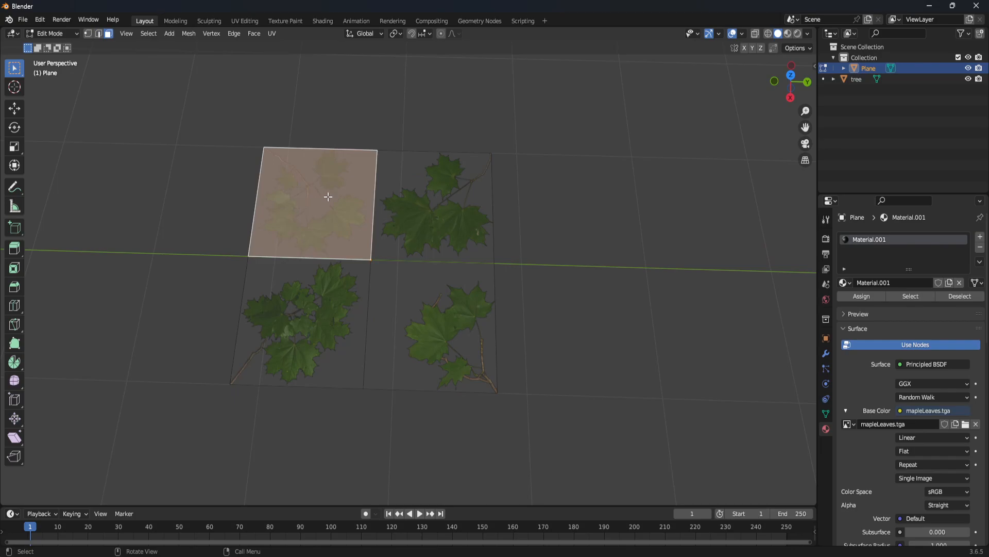
key(p)
click(328, 197)
click(446, 186)
key(p)
click(447, 185)
click(333, 298)
key(p)
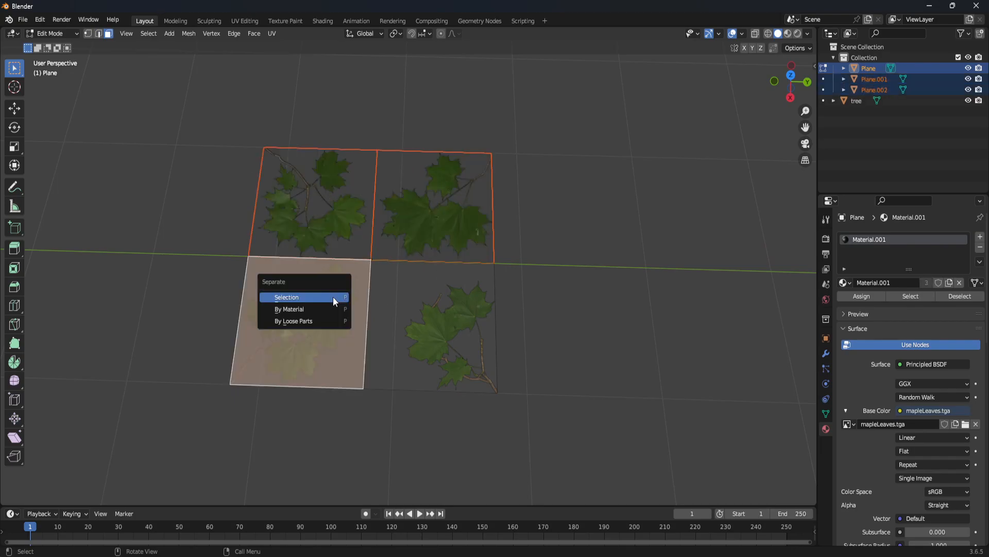
click(333, 296)
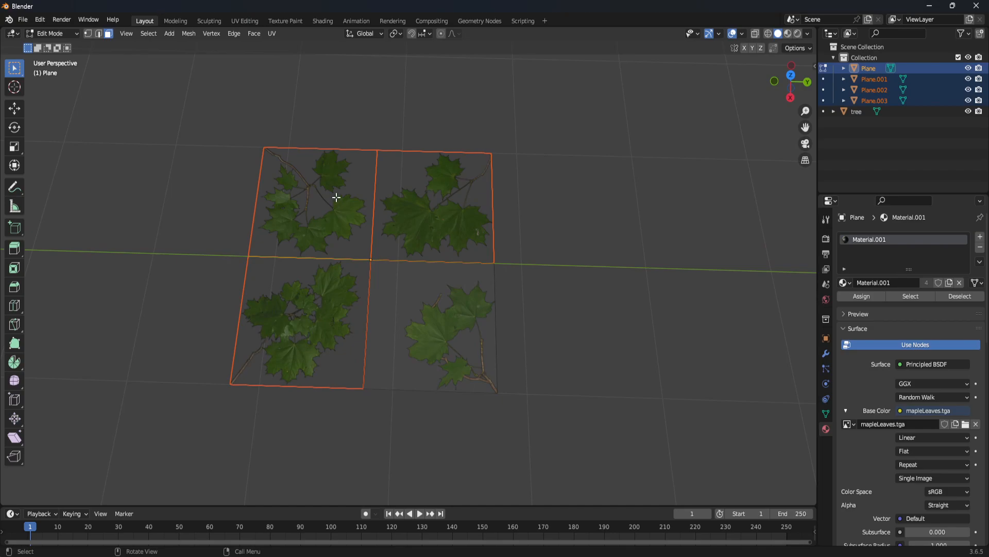
- In Object Mode, move Plane.001 in the negative Y direction and Plane.002 in the positive Y direction, spreading them apart
key(Tab)
click(337, 191)
key(g)
key(y)
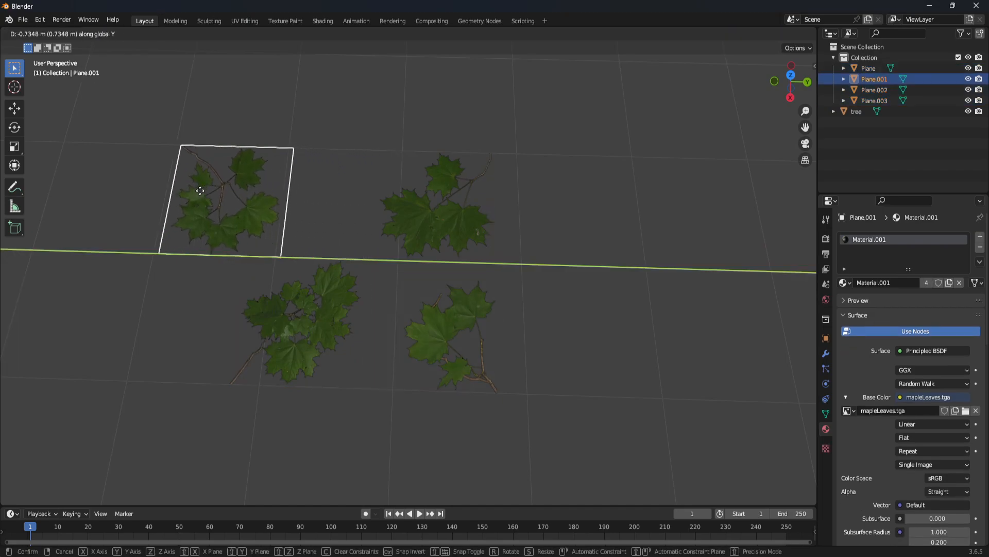
click(128, 195)
click(493, 205)
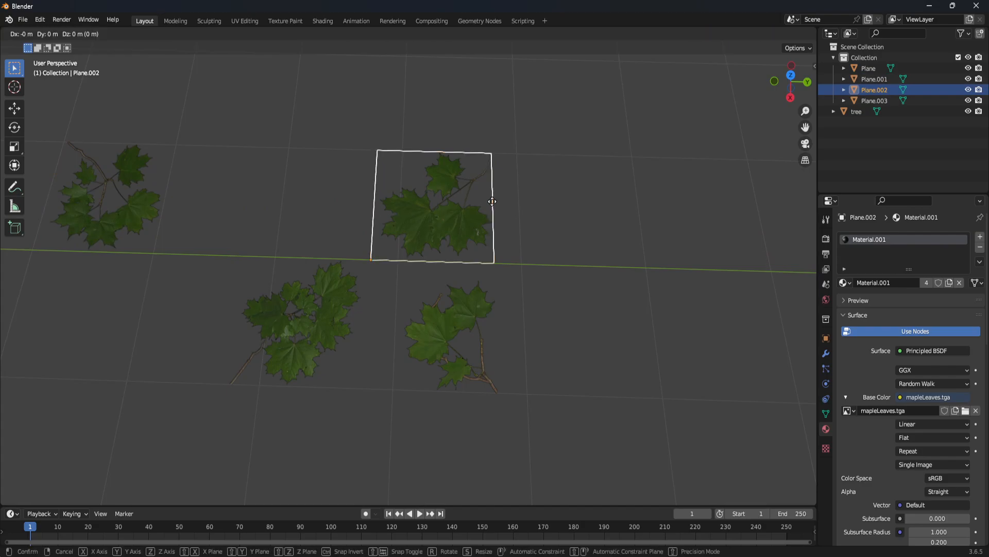
key(g)
key(y)
click(667, 204)
- Move Plane.003 in the negative X direction, clear of the other leaf clusters, and deselect it
click(305, 301)
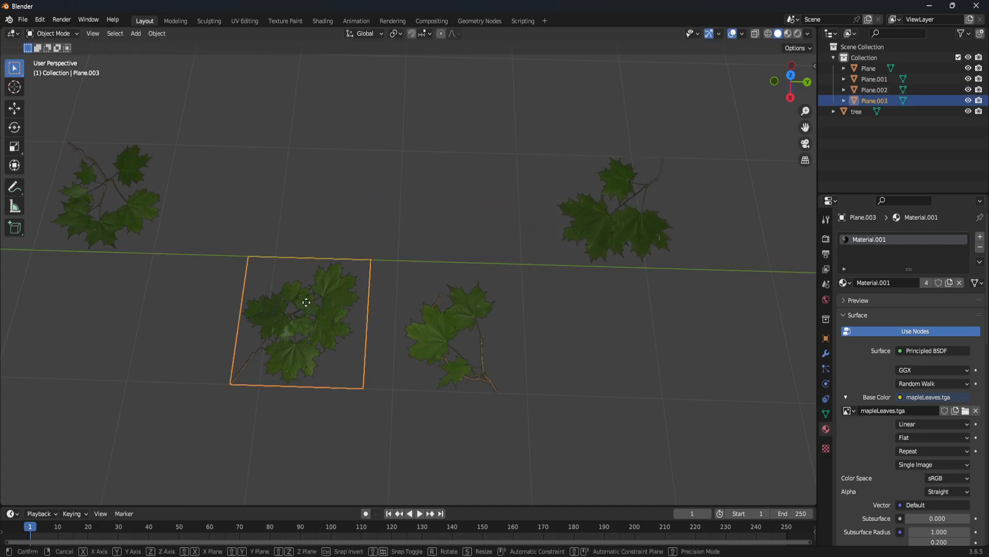
key(g)
key(x)
click(322, 110)
click(323, 277)
- In Edit Mode, knife-cut Plane.001 diagonally from the corner opposite the stem to the corner where the stem starts
middle_drag(322, 277, 625, 163)
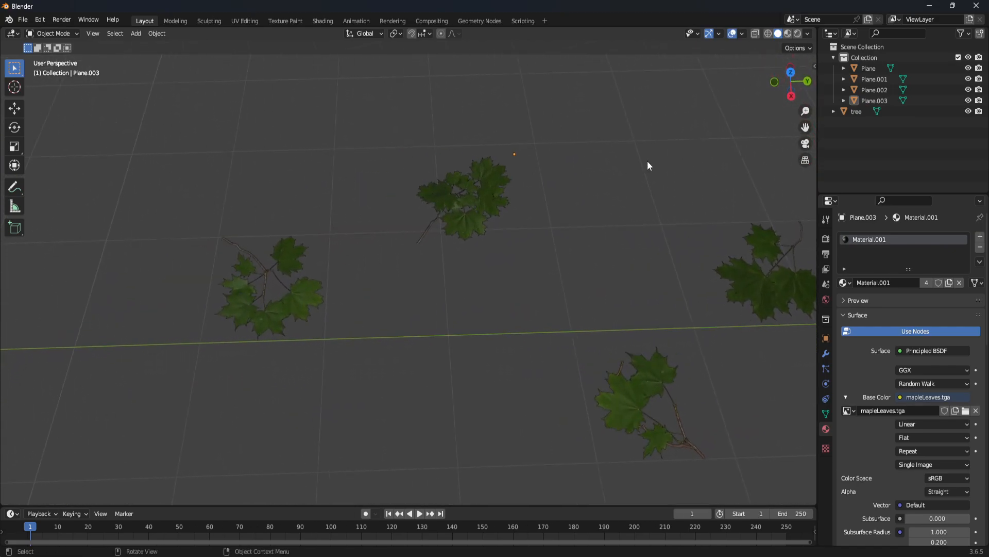
click(281, 290)
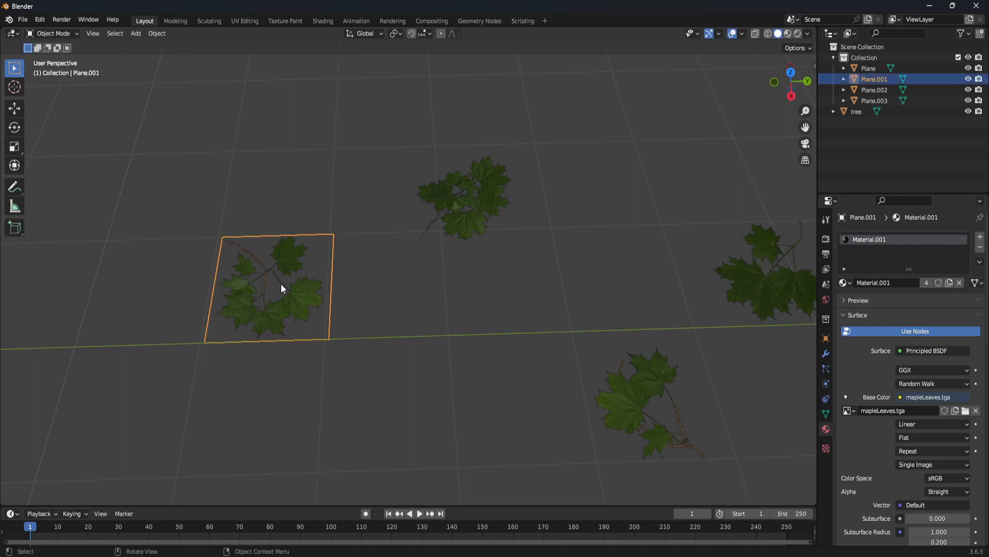
key(Tab)
shift+middle_drag(324, 286, 382, 290)
scroll(382, 290, up, 2)
key(k)
click(381, 368)
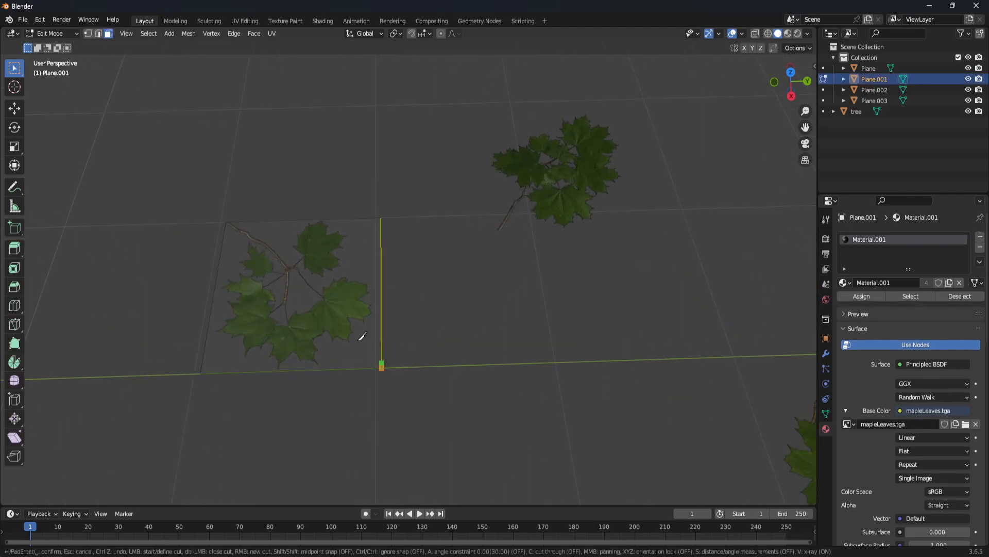
click(229, 221)
key(Return)
- Raise the diagonal edge of Plane.001 slightly along Z to fold the leaf card into a shallow ridge
middle_drag(230, 223, 312, 276)
click(263, 402)
middle_drag(274, 433, 372, 252)
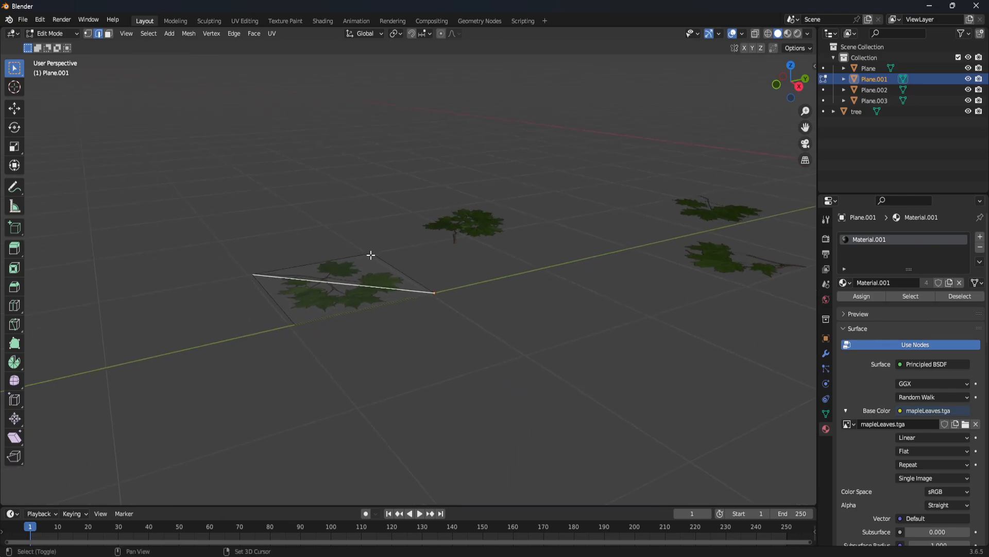
scroll(372, 253, up, 2)
key(g)
key(z)
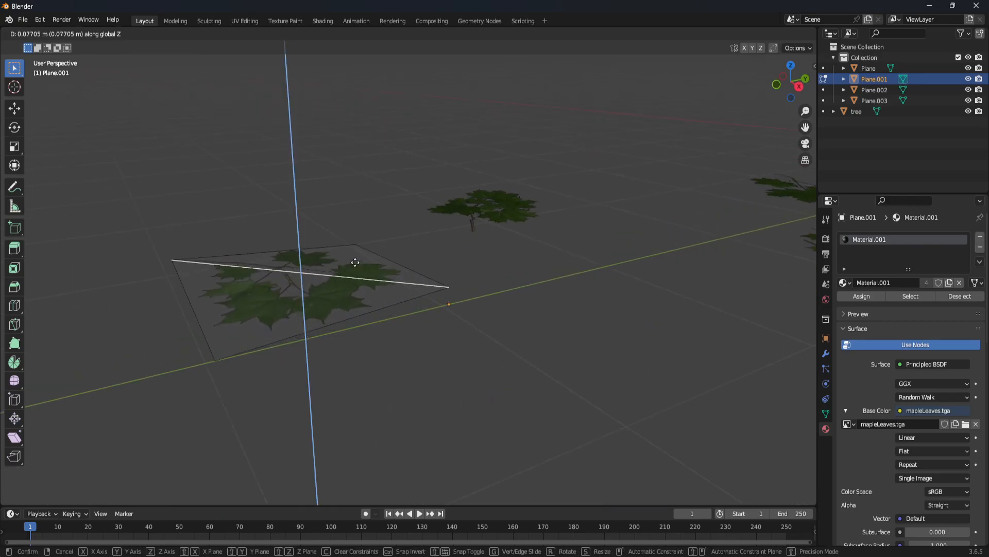
click(360, 254)
click(493, 410)
middle_drag(507, 353, 484, 353)
- Return to Object Mode and apply Shade Smooth to the folded leaf card
key(Tab)
middle_drag(466, 295, 397, 298)
right_click(397, 296)
click(394, 292)
scroll(475, 344, down, 2)
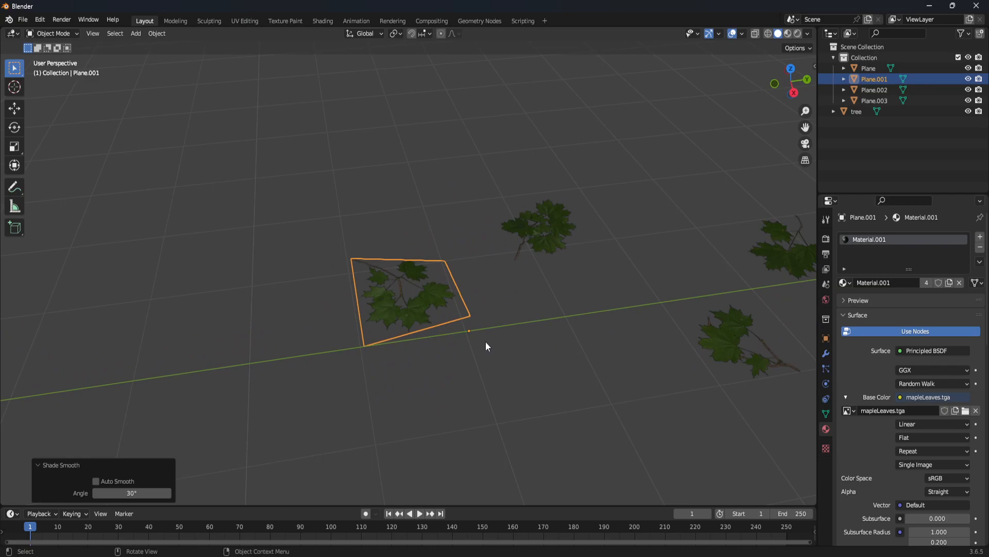
- Snap the 3D cursor to the vertex of Plane.001 where the leaf stem starts, and return to Object Mode
key(Tab)
key(1)
click(350, 259)
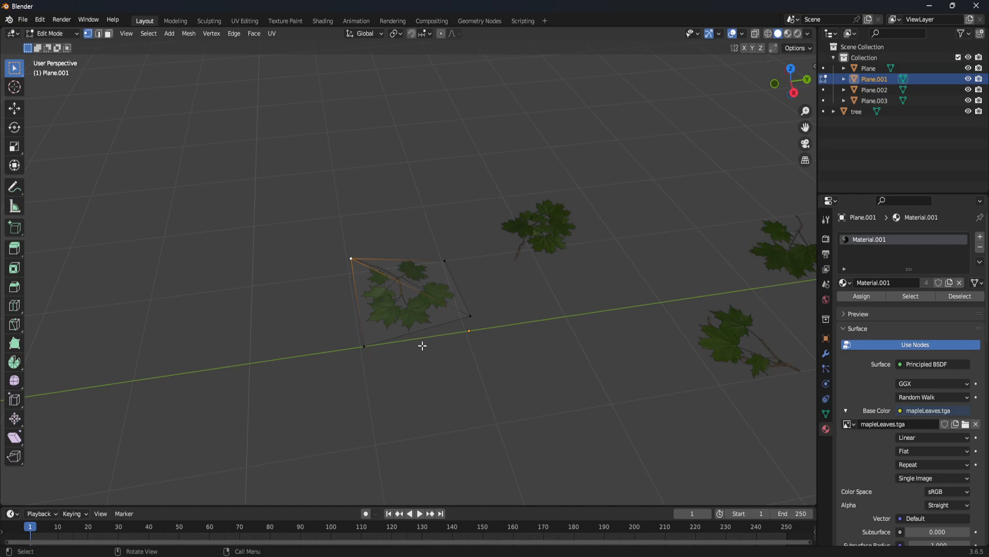
key(shift+s)
click(422, 407)
key(Tab)
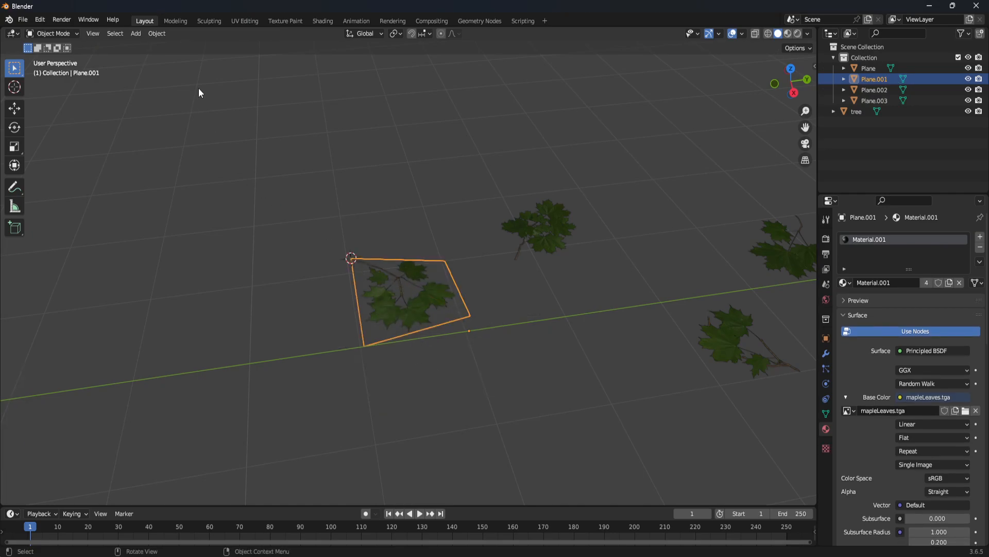
- Set the origin of Plane.001 to the 3D cursor and deselect the leaf card
click(157, 33)
mouse_move(159, 57)
click(288, 79)
mouse_move(438, 330)
middle_down()
mouse_move(452, 336)
mouse_move(439, 336)
middle_up()
click(428, 259)
scroll(428, 261, up, 3)
middle_drag(426, 264, 384, 320)
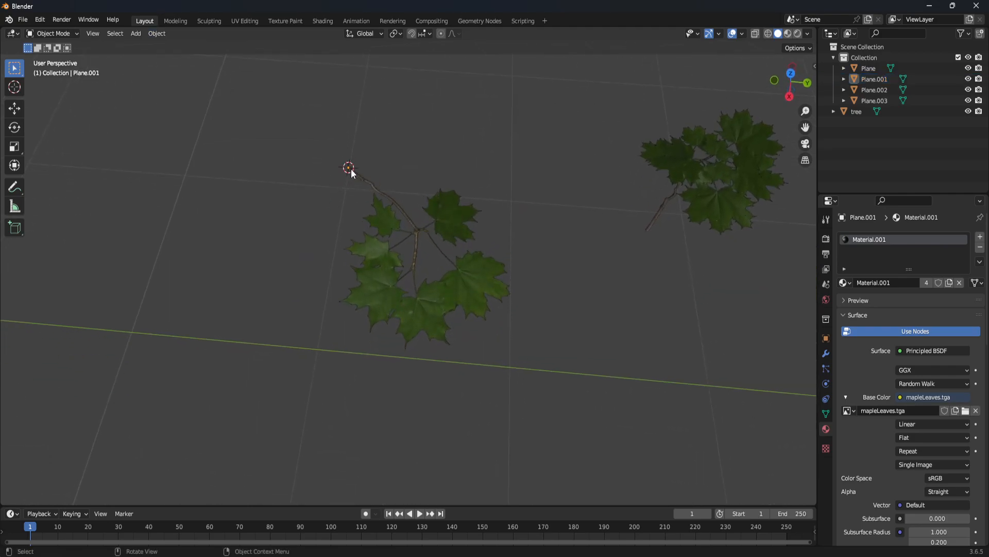
- Snap the 3D cursor to the vertex of Plane.003 where the leaf stem starts
scroll(618, 332, down, 5)
shift+middle_drag(516, 370, 349, 403)
drag(353, 247, 379, 305)
middle_drag(379, 312, 404, 312)
click(388, 292)
click(444, 244)
click(351, 283)
key(Tab)
shift+middle_drag(371, 344, 464, 335)
scroll(456, 311, up, 7)
click(402, 297)
key(shift+s)
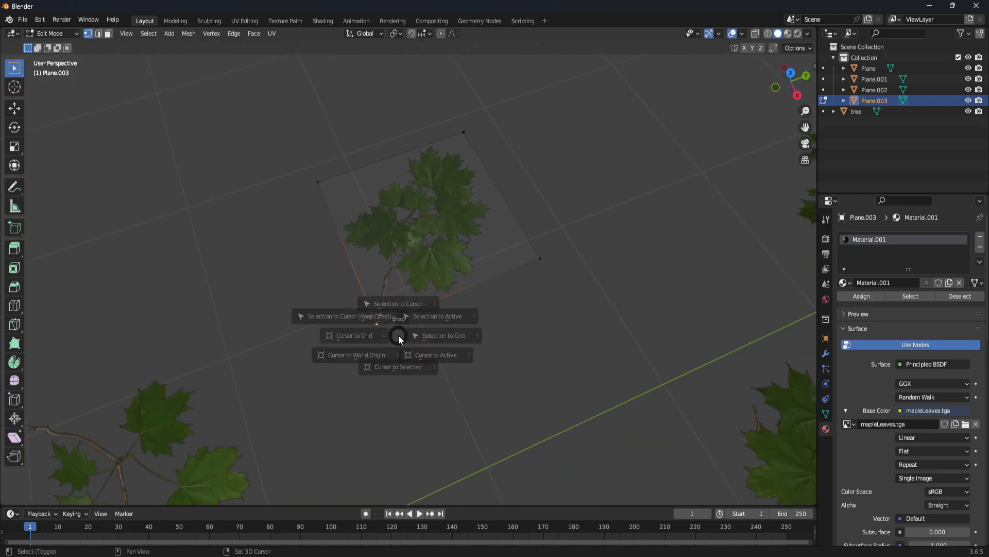
click(395, 397)
- Return to Object Mode, set the origin of Plane.003 to the 3D cursor and deselect the card
scroll(431, 369, down, 5)
middle_drag(431, 369, 317, 292)
scroll(407, 307, up, 5)
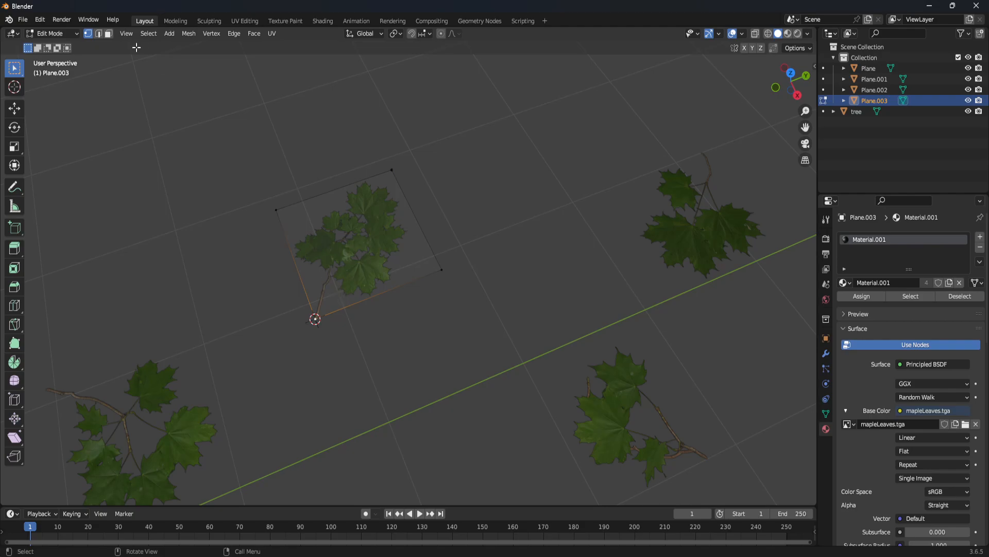
key(Tab)
click(157, 33)
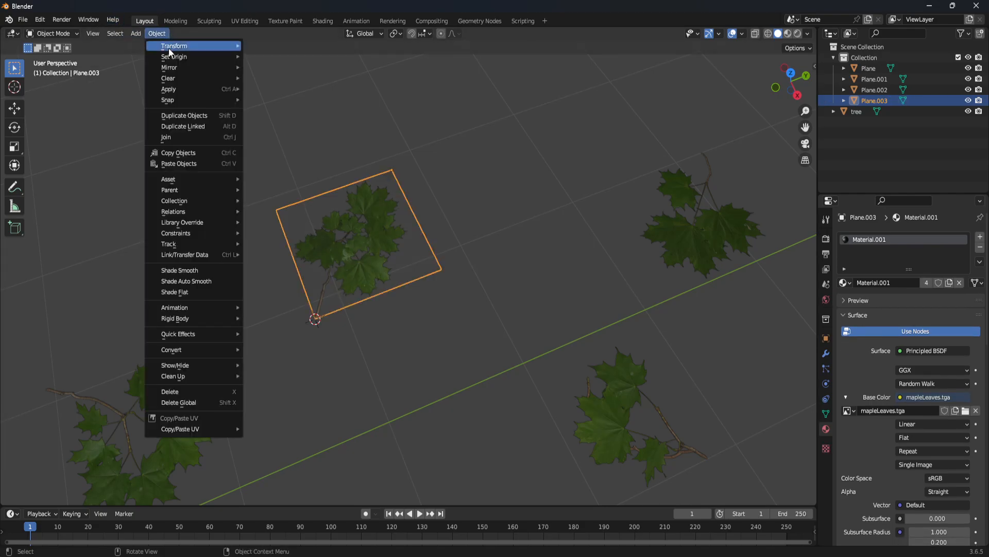
mouse_move(181, 57)
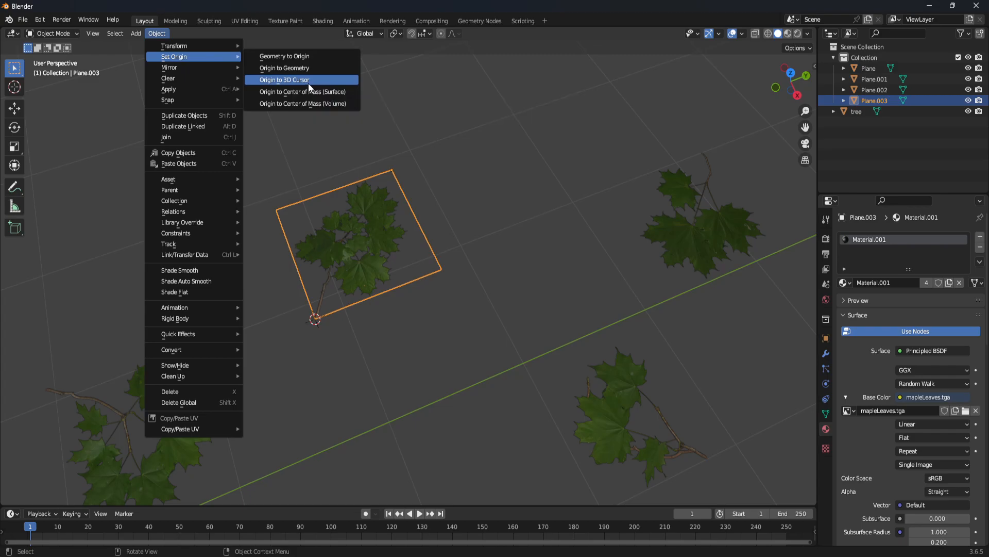
click(309, 82)
click(342, 313)
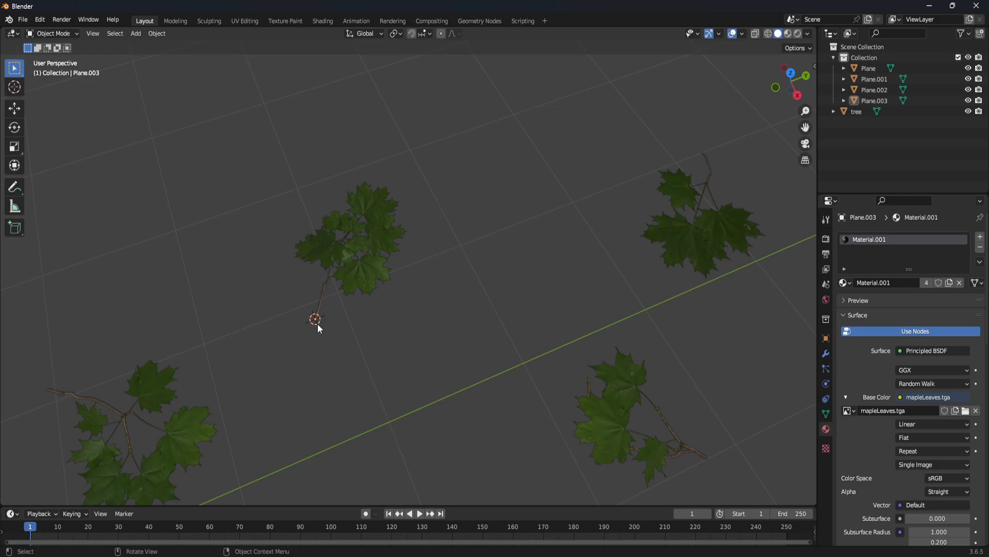
- Cut Plane.003 diagonally with the Knife tool from the stem corner to the opposite corner
key(Tab)
key(k)
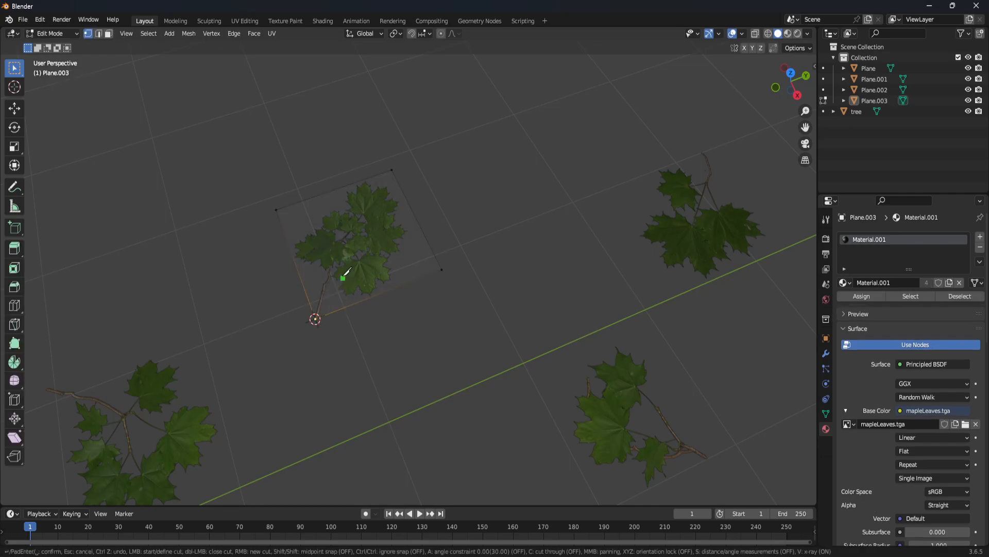
click(316, 318)
click(393, 170)
key(Return)
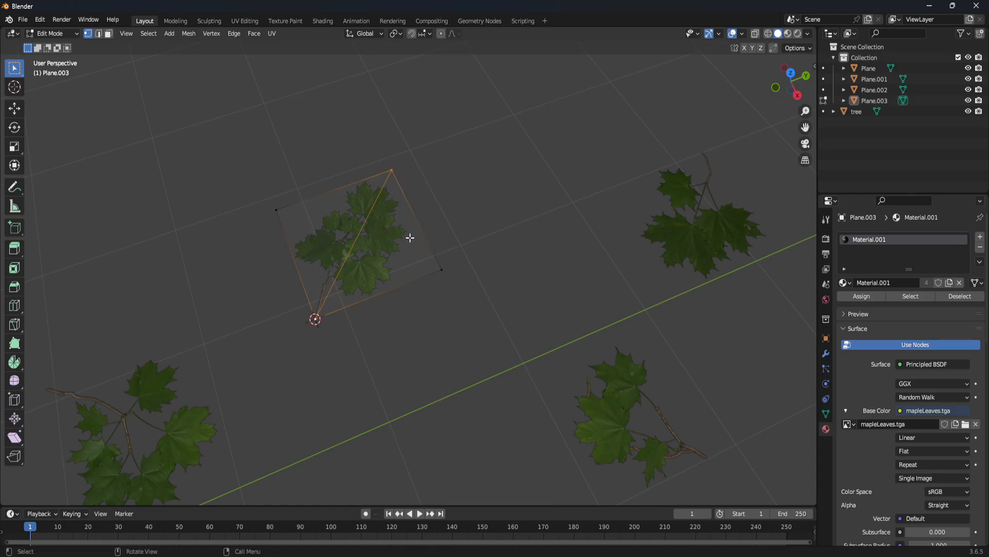
- Knife a second diagonal across Plane.003 between its two remaining corners, crossing the first cut
scroll(404, 316, down, 3)
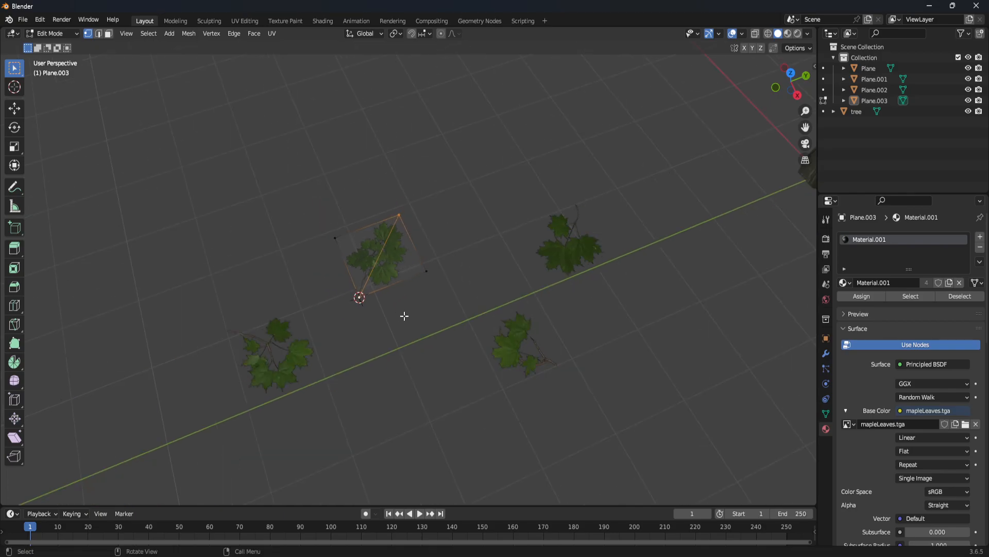
scroll(404, 316, up, 3)
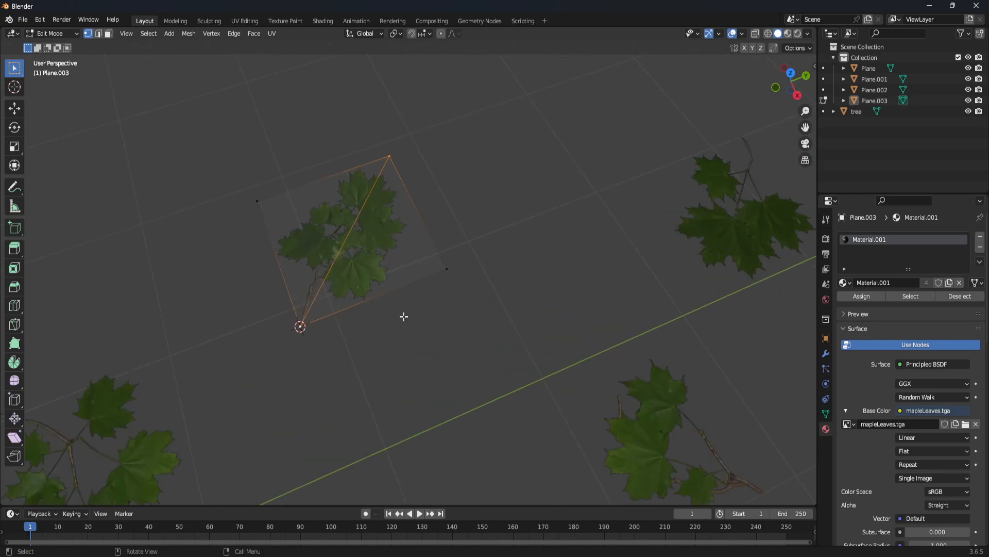
key(k)
click(446, 269)
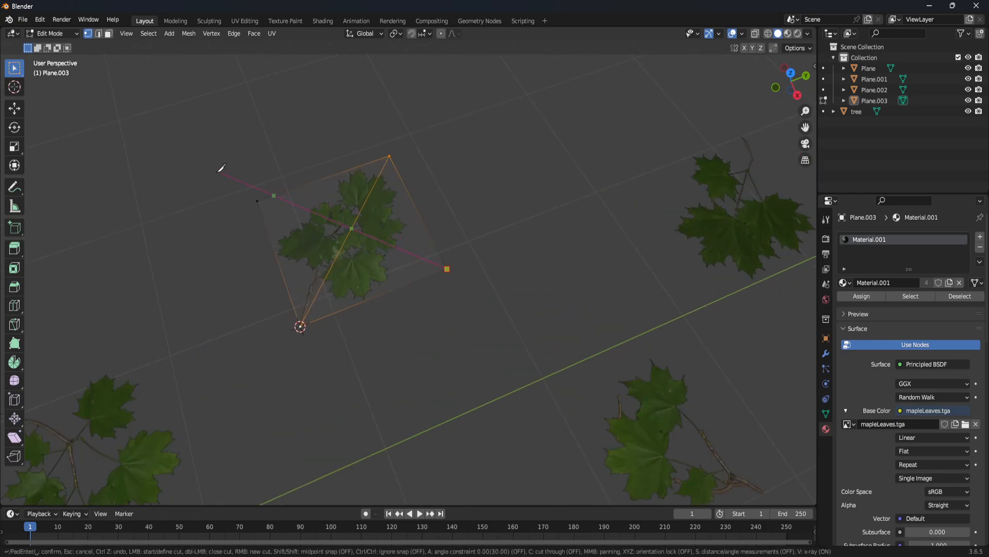
click(257, 201)
key(Return)
- Raise the centre vertex of Plane.003 along Z so the leaf card bulges upward
click(349, 235)
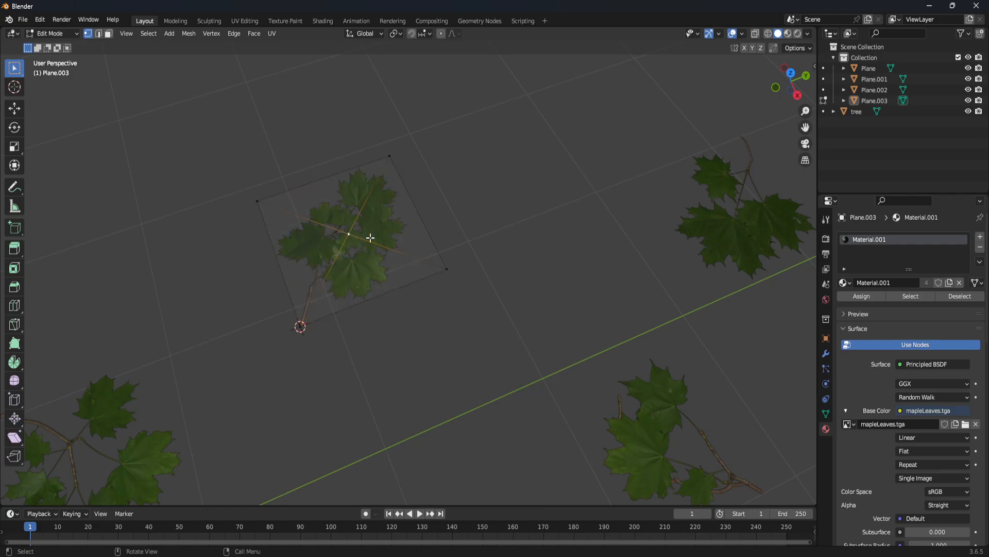
key(g)
key(z)
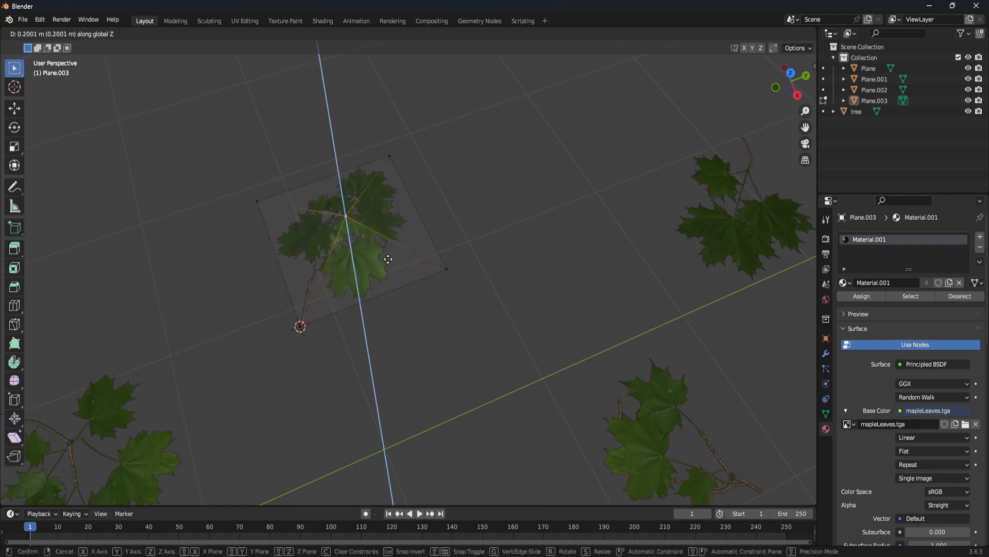
click(460, 364)
- Return to Object Mode and apply Shade Smooth to Plane.003
middle_drag(459, 364, 488, 333)
key(Tab)
right_click(361, 286)
click(353, 287)
right_click(352, 287)
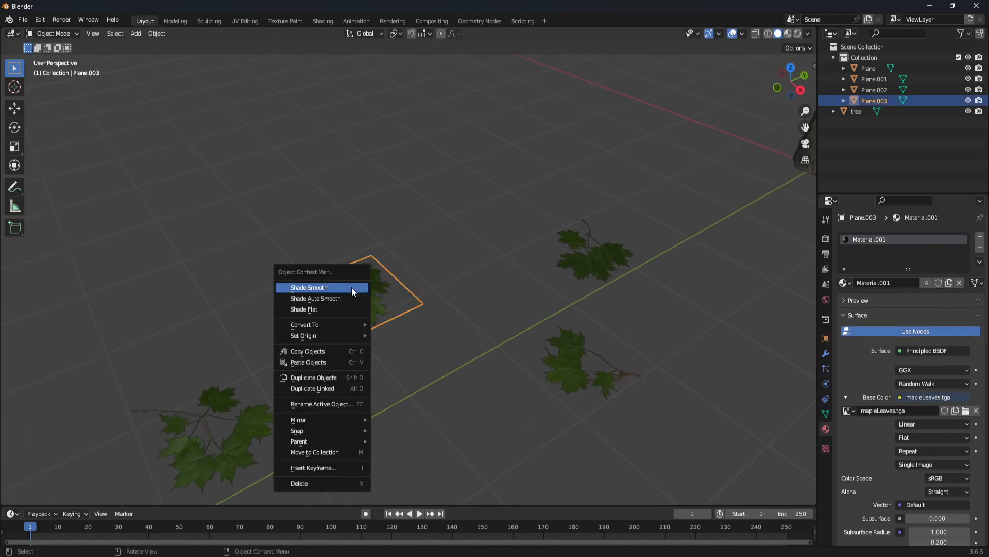
click(352, 286)
- Scale Plane.003 up to about 1.3 times and Plane.001 up to about 1.23 times their size
mouse_move(427, 316)
middle_down()
mouse_move(452, 383)
mouse_move(456, 334)
mouse_move(442, 322)
middle_up()
scroll(454, 315, up, 3)
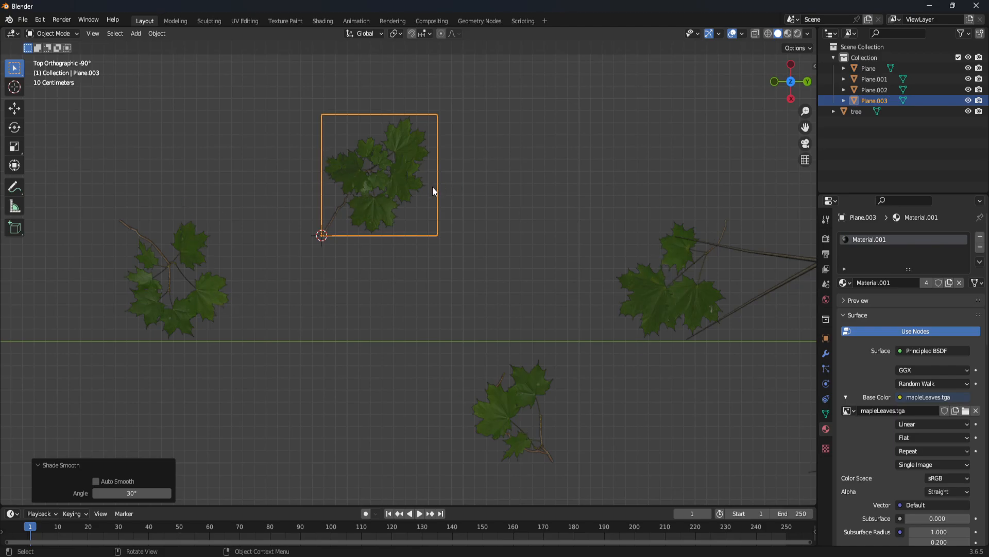
key(s)
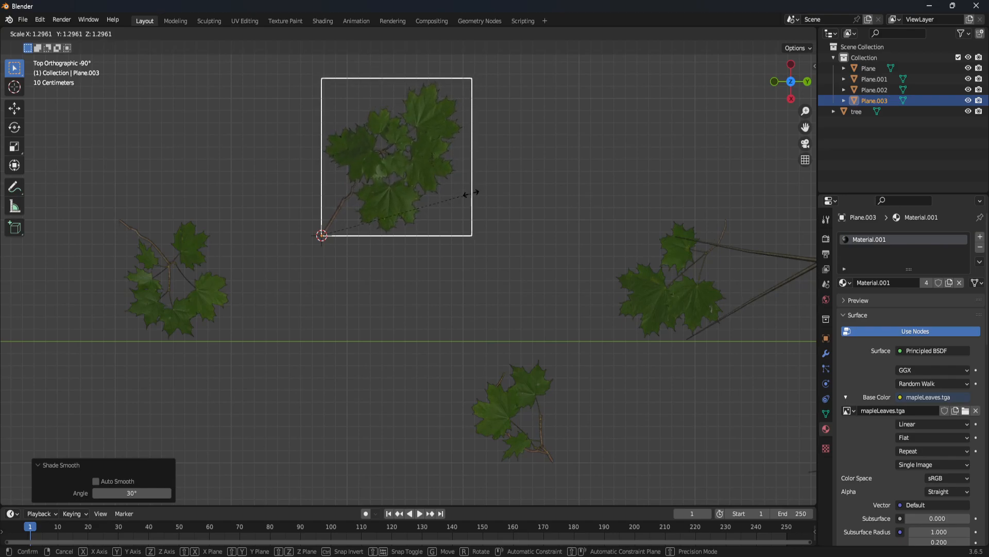
click(467, 191)
click(200, 290)
key(s)
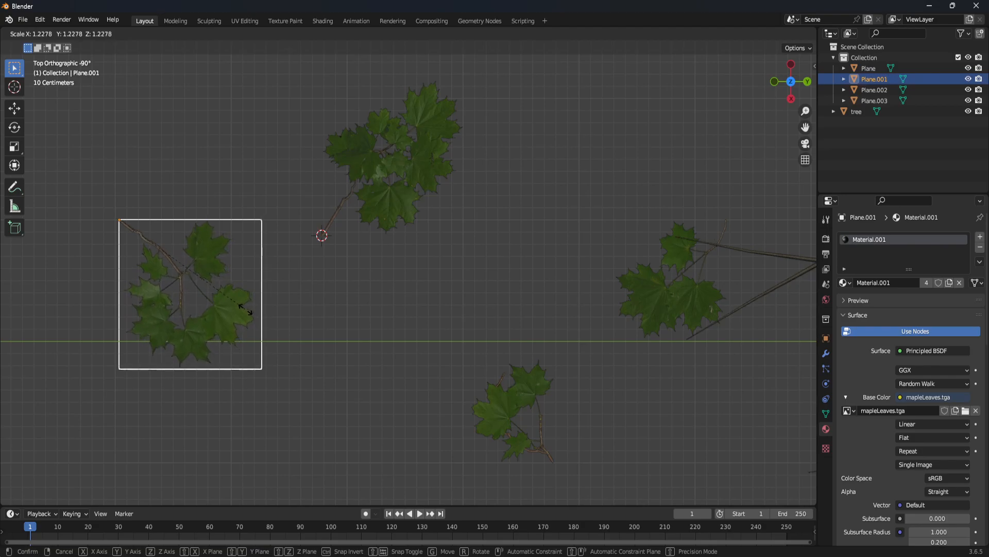
click(243, 305)
- Scale the leaf card named Plane up by a factor of 1.103
click(530, 382)
key(s)
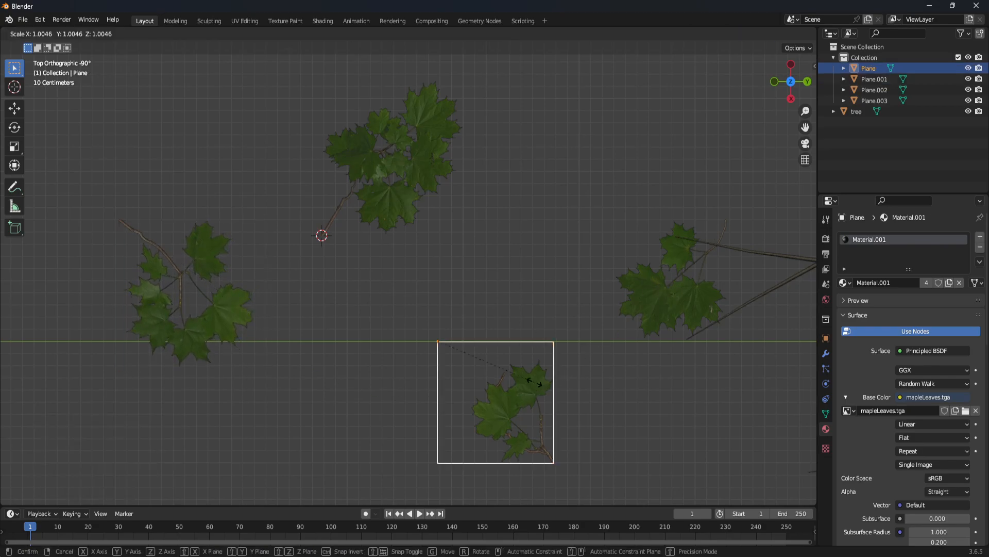
click(665, 302)
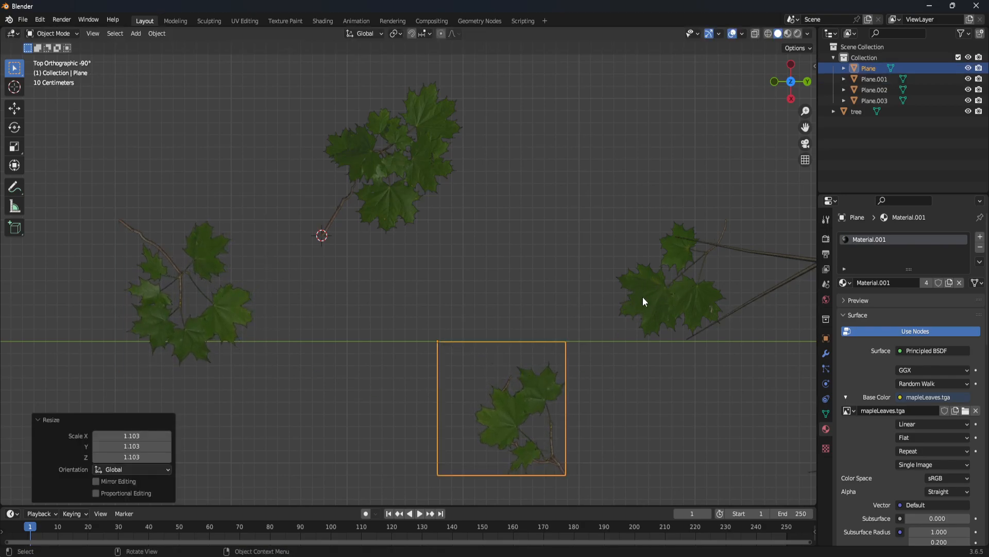
- Enter Edit Mode on Plane.002 and knife a diagonal from its stem corner to the opposite corner
click(456, 257)
middle_drag(457, 252, 482, 281)
click(492, 215)
middle_drag(493, 216, 478, 323)
key(Tab)
key(k)
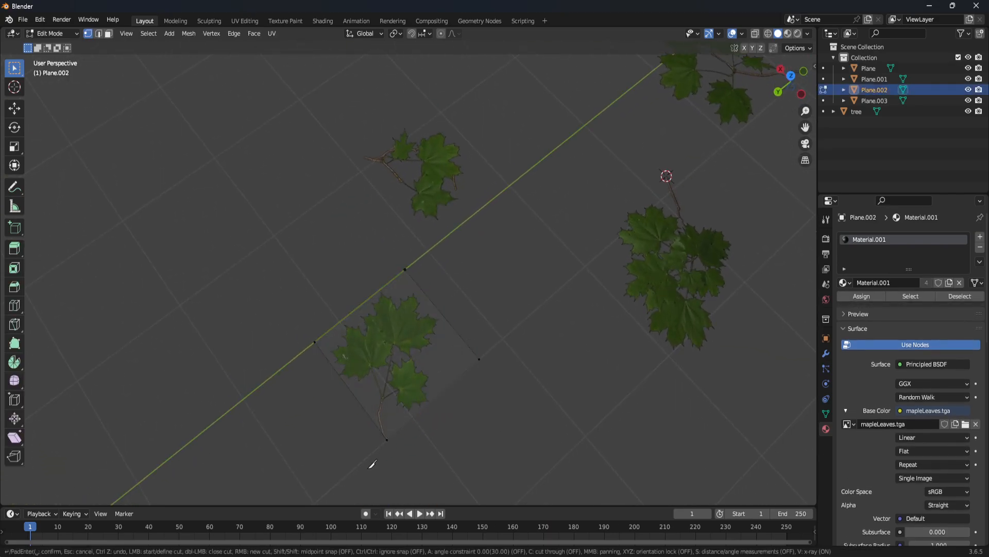
click(387, 438)
click(405, 269)
key(Return)
- Lower one corner vertex beside the diagonal of Plane.002 along Z to fold the leaf card
middle_drag(404, 322, 547, 312)
drag(482, 308, 536, 370)
key(g)
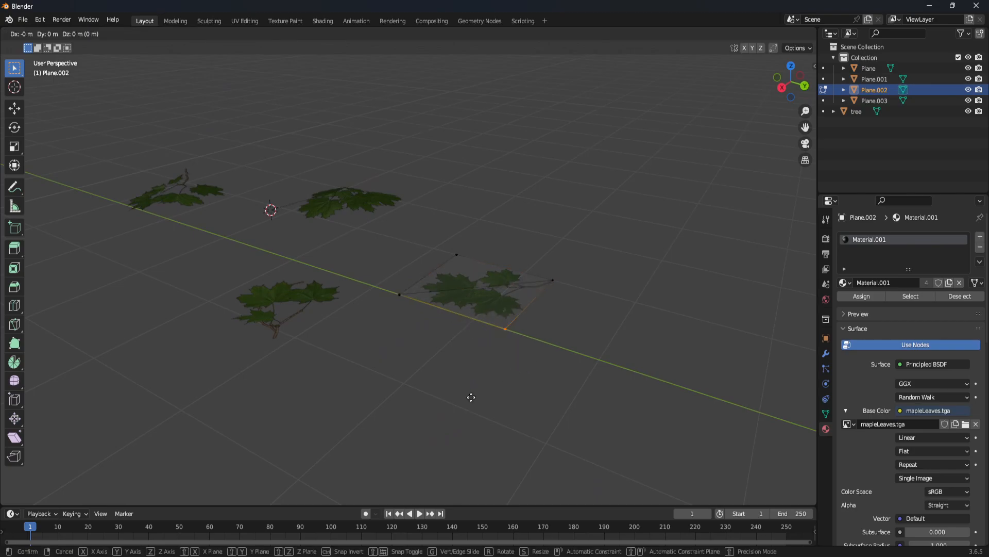
key(z)
click(469, 417)
- Return to Object Mode and apply Shade Smooth to Plane.002
middle_drag(607, 405, 517, 384)
key(Tab)
right_click(466, 337)
click(463, 336)
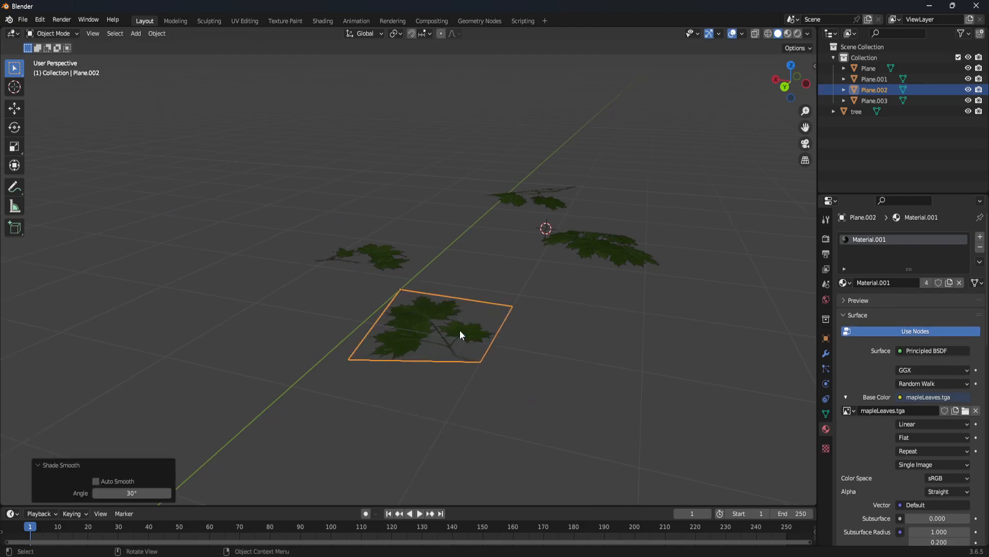
- Snap the 3D cursor to the stem corner vertex of Plane.002
key(Tab)
click(480, 360)
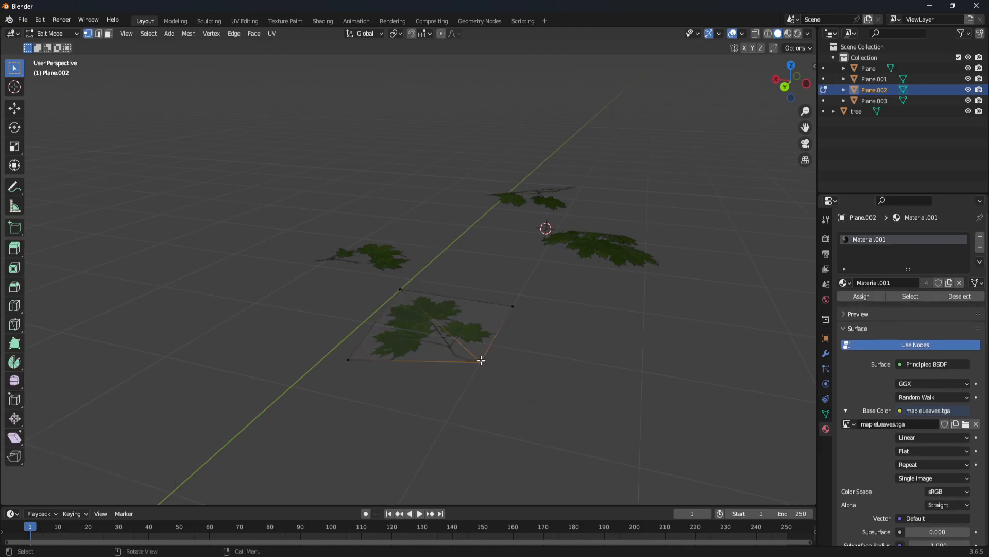
key(shift+s)
click(485, 418)
- Return to Object Mode, set the origin of Plane.002 to the 3D cursor and deselect the card
key(Tab)
click(157, 33)
mouse_move(206, 56)
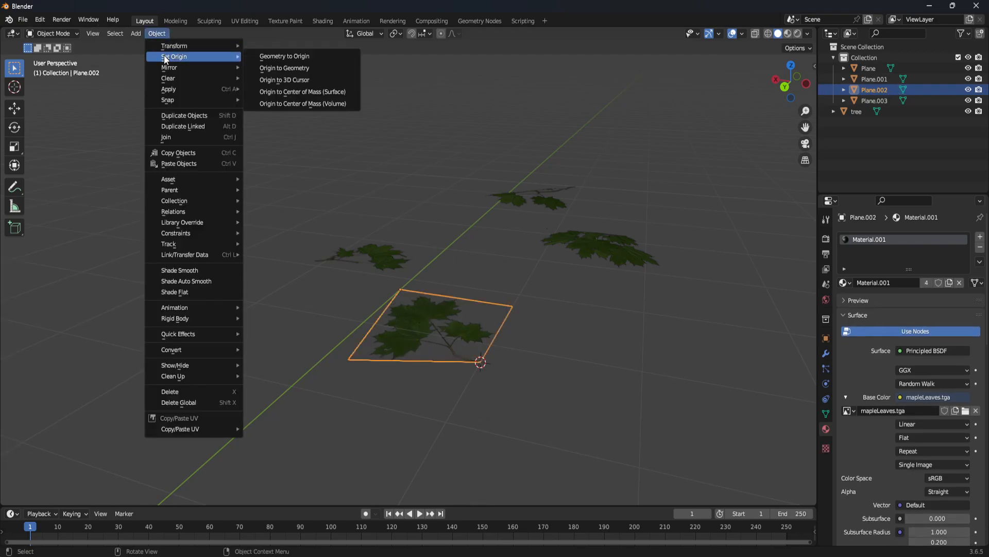
click(270, 76)
click(356, 312)
- Knife an L-shaped cut into the leaf card named Plane, separating the empty margins from the area around the leaves
middle_drag(359, 330, 477, 374)
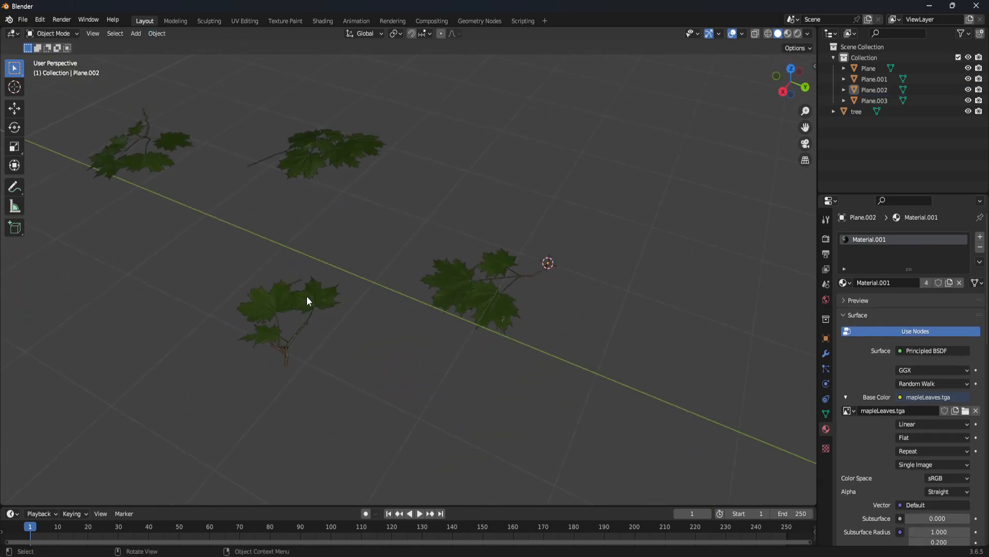
scroll(311, 299, down, 2)
click(316, 302)
middle_drag(316, 303, 376, 326)
scroll(432, 335, up, 2)
middle_drag(463, 310, 424, 242)
key(Tab)
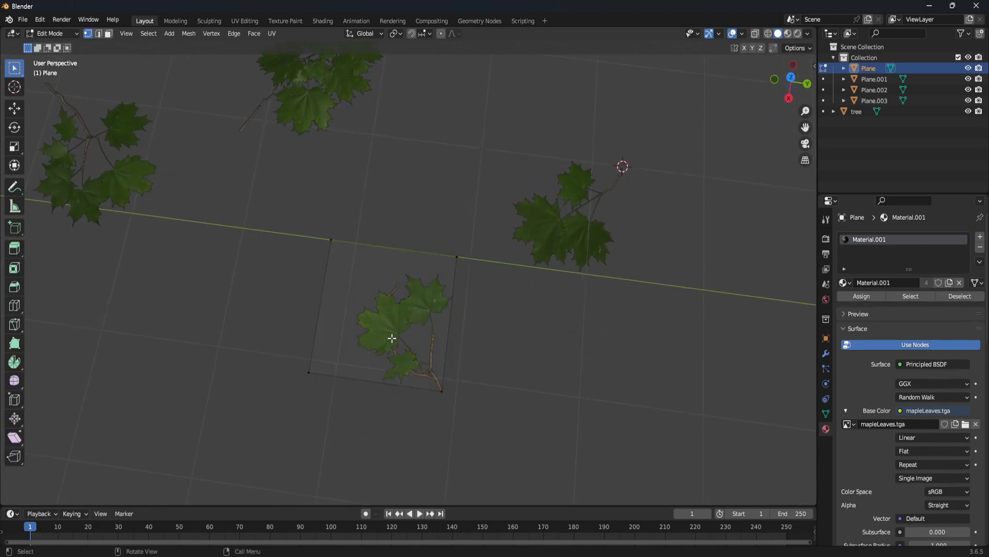
scroll(272, 238, up, 3)
key(k)
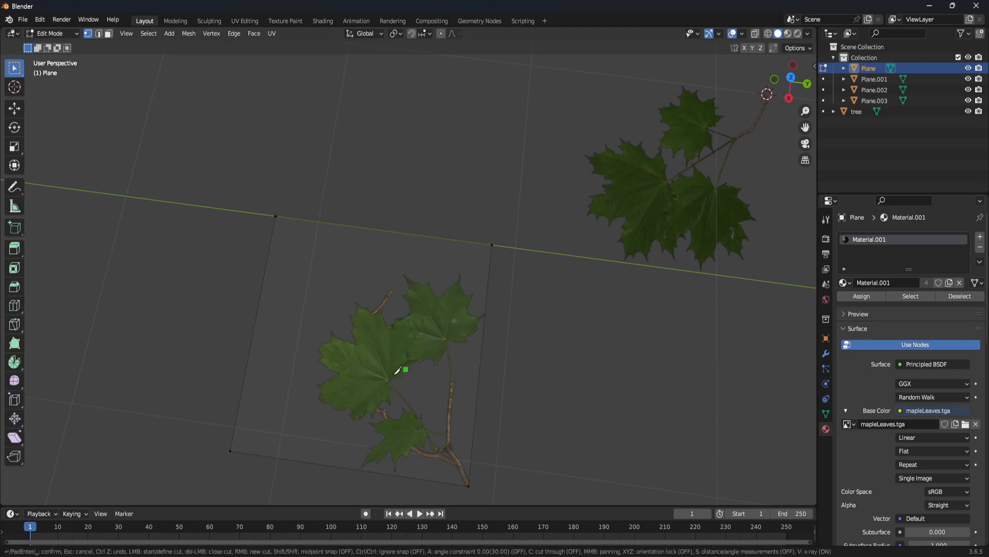
click(285, 459)
click(490, 271)
key(Return)
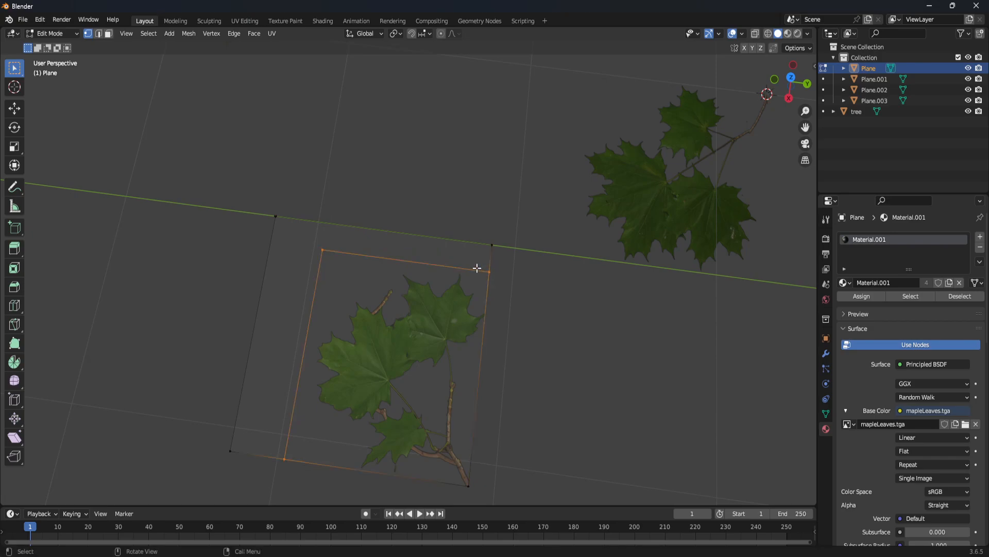
- Delete the L-shaped margin face of Plane, keeping only the face around the leaves
key(3)
click(376, 246)
key(x)
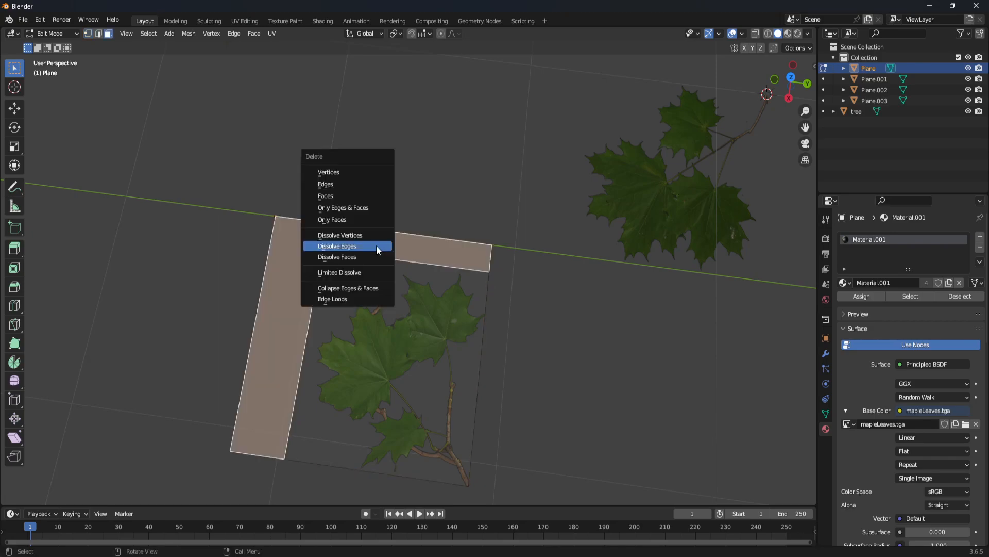
click(380, 197)
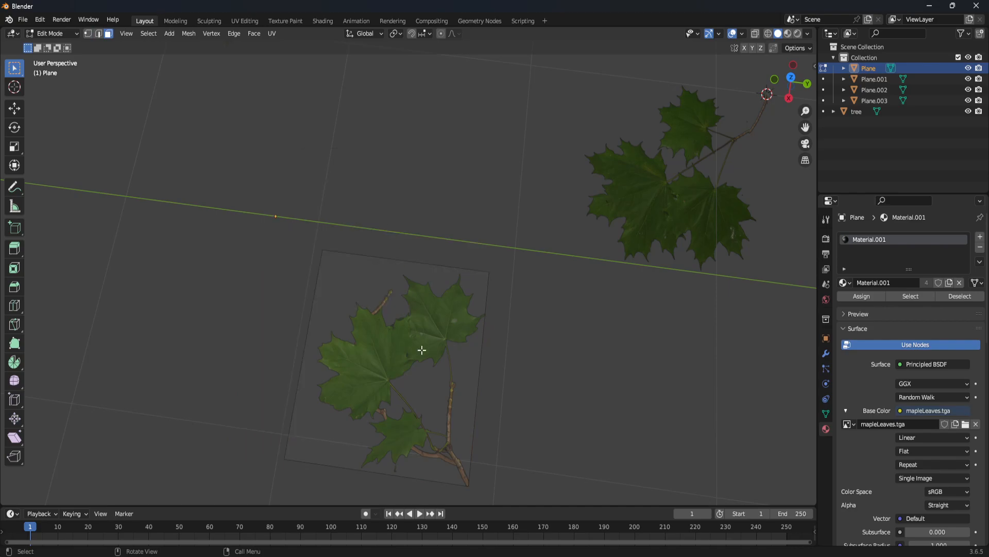
- Knife a diagonal across the trimmed Plane card from its stem corner to the opposite corner
key(k)
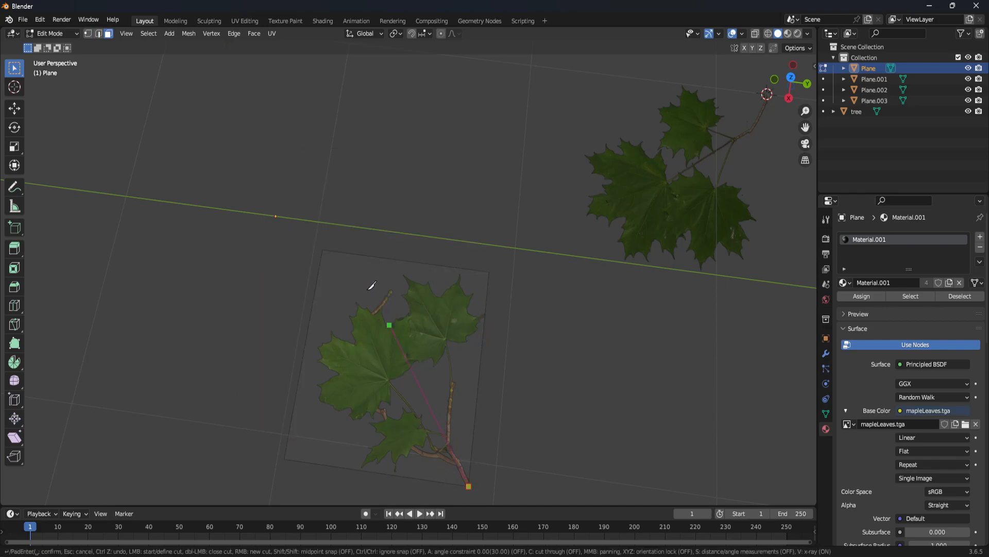
click(322, 250)
key(Return)
- Snap the 3D cursor to the stem corner vertex of the Plane leaf card
drag(446, 453, 486, 491)
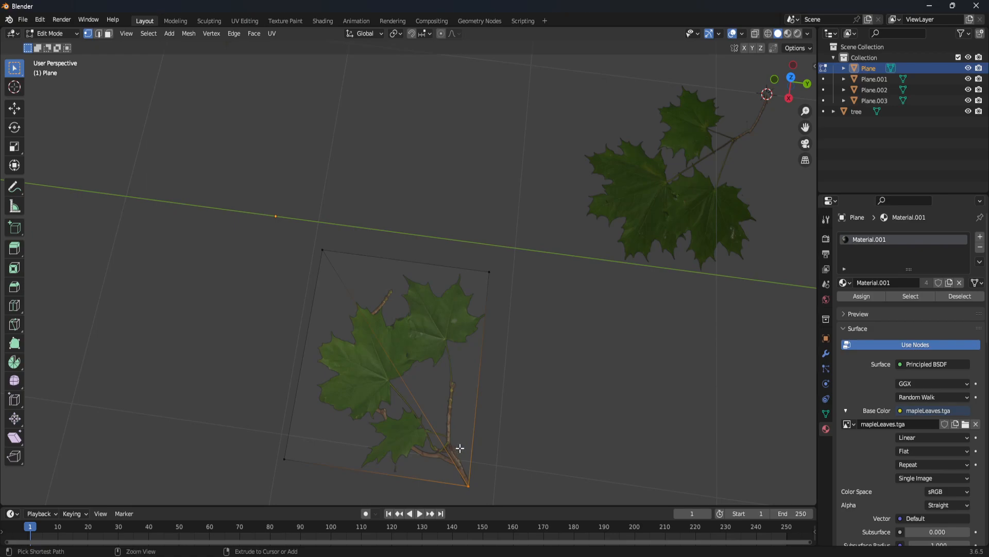
key(shift+s)
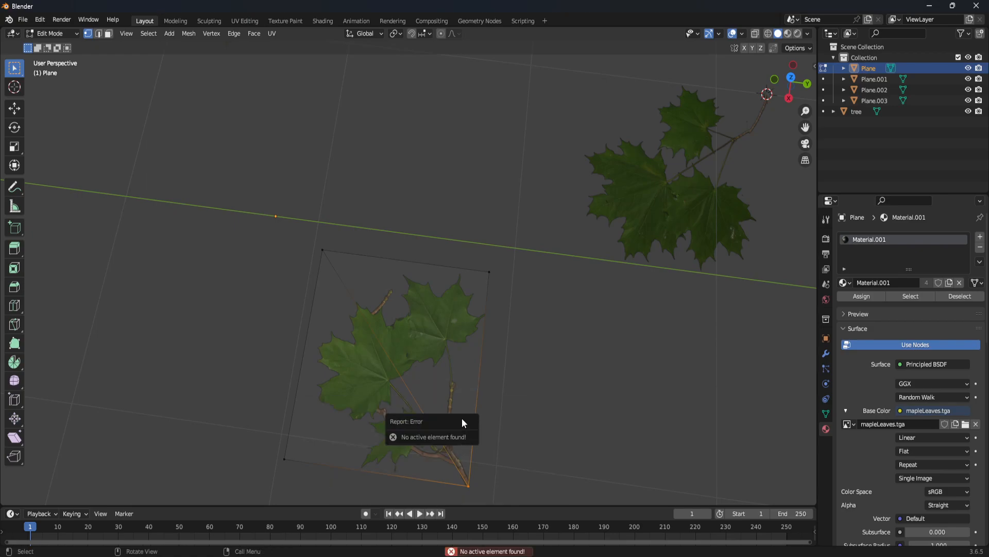
middle_drag(565, 386, 565, 384)
key(shift+s)
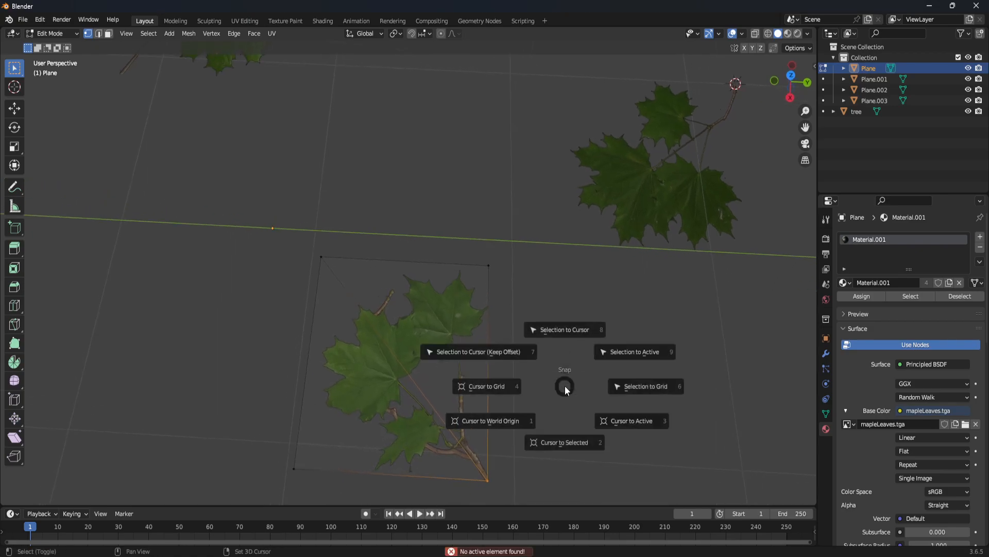
click(564, 449)
- Set the origin of the Plane leaf card to the 3D cursor at its stem corner
key(Tab)
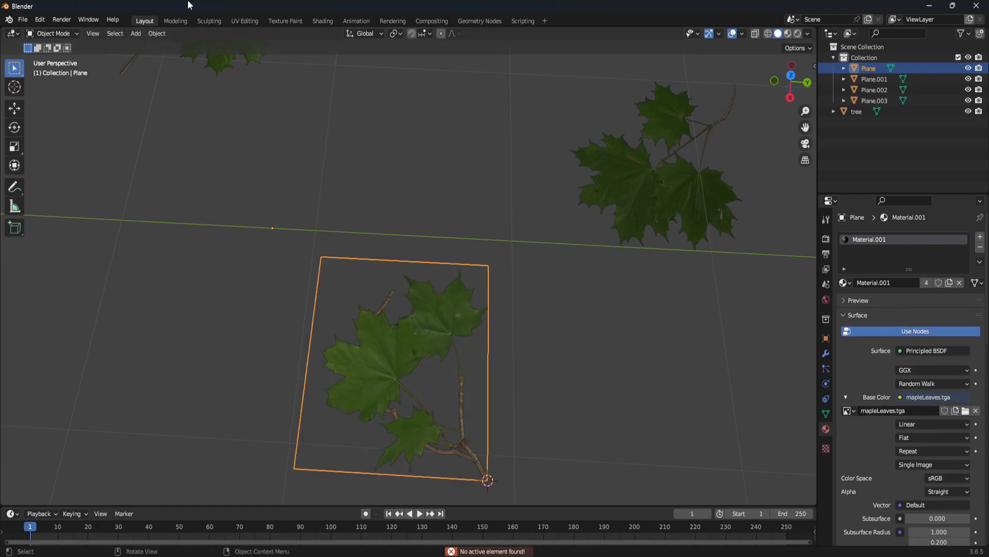
click(157, 34)
mouse_move(175, 57)
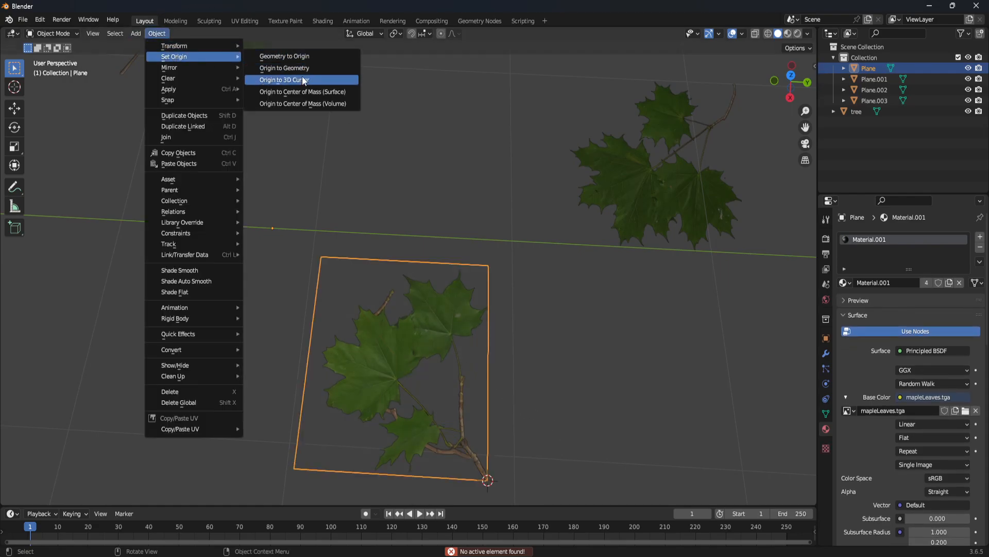
click(284, 82)
- Shift the three corners of the Plane card that are away from the stem along the Z axis
middle_drag(476, 344, 421, 324)
key(Tab)
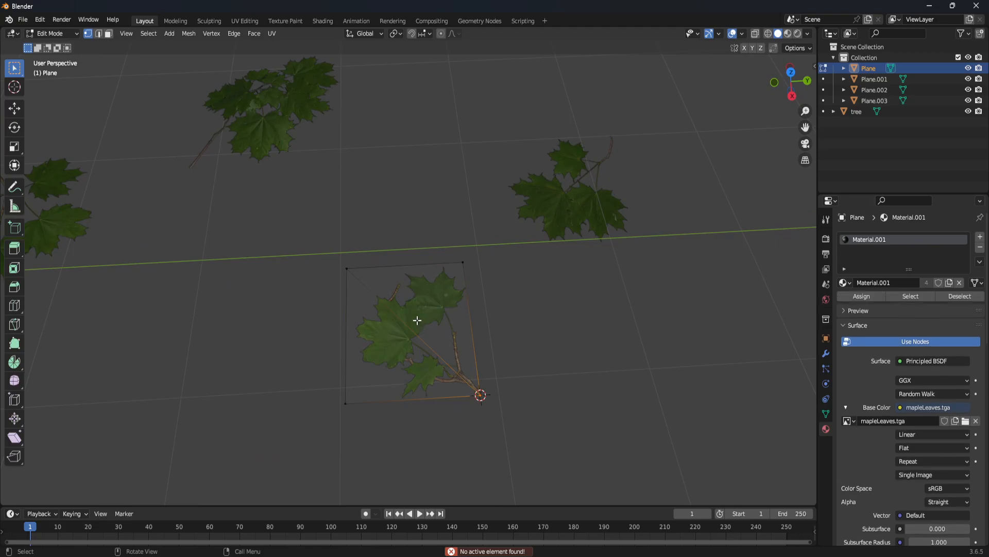
drag(315, 251, 380, 295)
shift+drag(420, 246, 474, 284)
shift+drag(347, 360, 355, 444)
shift+drag(325, 364, 391, 451)
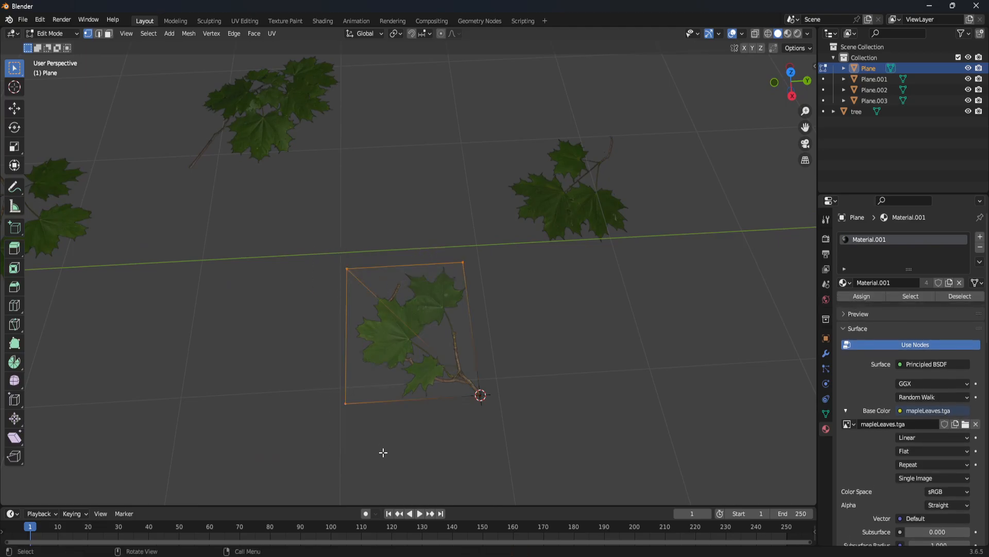
key(g)
key(z)
click(385, 466)
middle_drag(385, 466, 468, 300)
key(Tab)
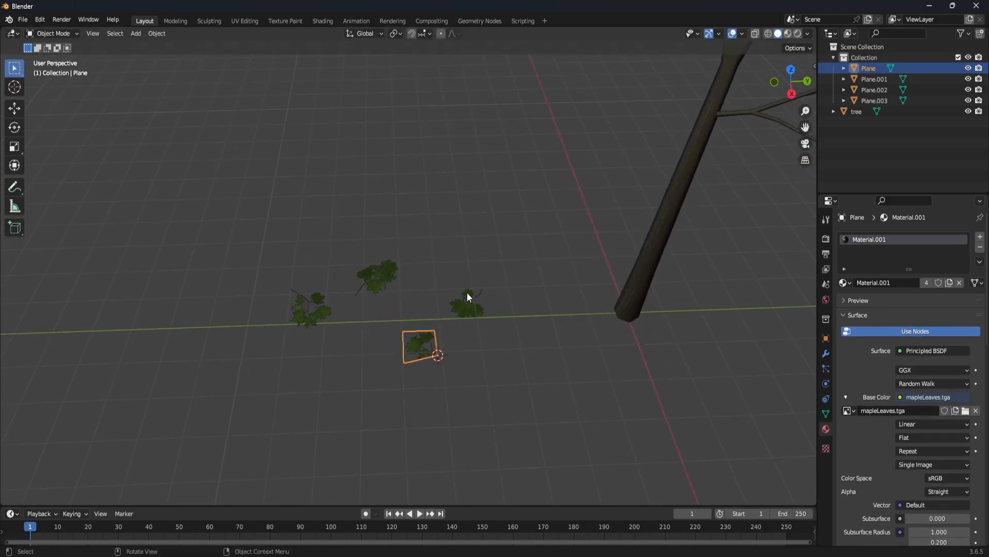
- Try to position the Plane.003 leaf card freehand beside the tree's lowest branch
click(468, 301)
middle_drag(601, 384, 508, 295)
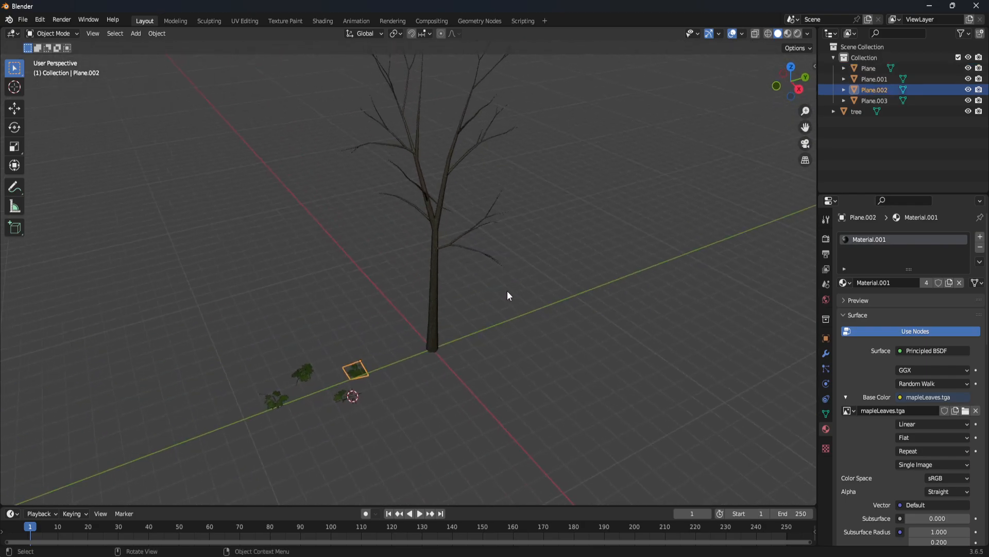
middle_drag(455, 382, 415, 361)
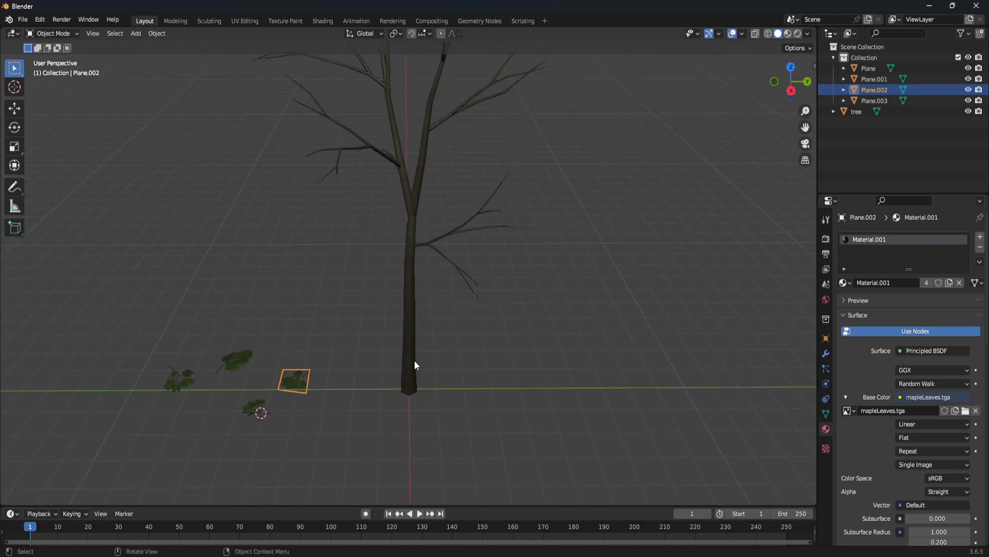
click(239, 363)
middle_drag(264, 373, 273, 353)
key(g)
click(583, 153)
middle_drag(584, 153, 555, 241)
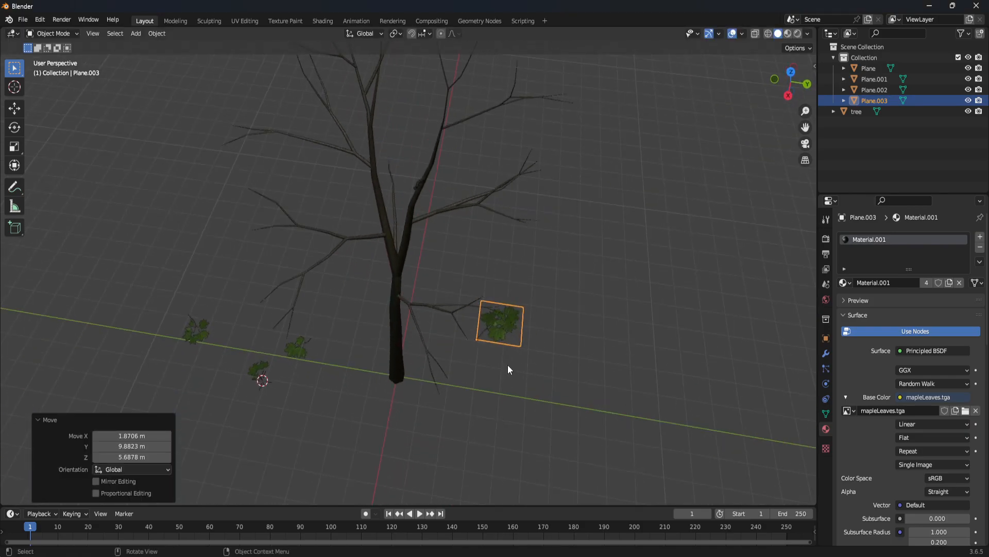
key(g)
click(500, 334)
scroll(552, 335, up, 2)
scroll(553, 335, up, 5)
scroll(535, 303, down, 5)
shift+middle_drag(699, 370, 539, 315)
scroll(522, 323, up, 4)
scroll(522, 325, down, 3)
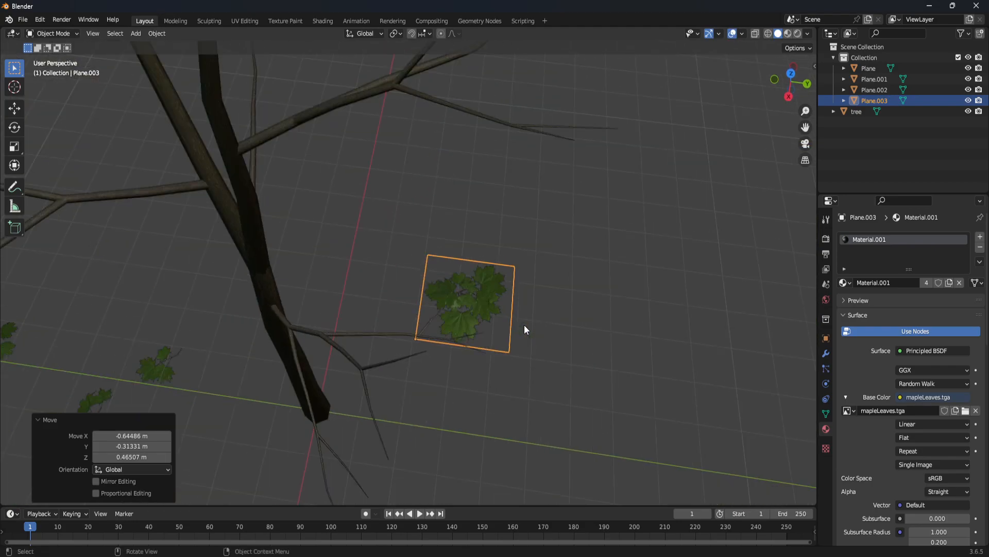
scroll(497, 335, down, 3)
middle_drag(495, 337, 514, 247)
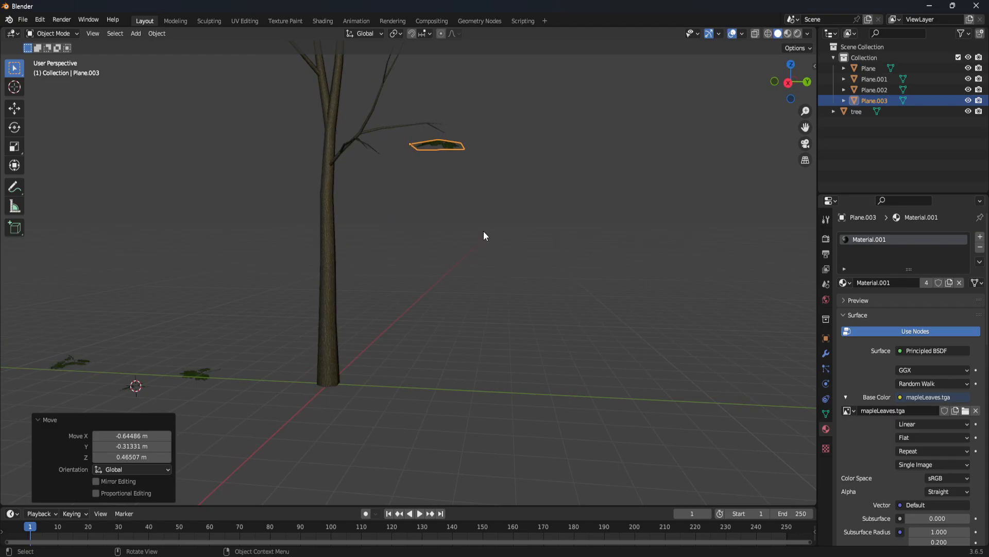
- Try to scale Plane.003 and rotate it by about 41° in the view
key(s)
click(482, 257)
key(r)
click(463, 240)
middle_drag(463, 240, 492, 284)
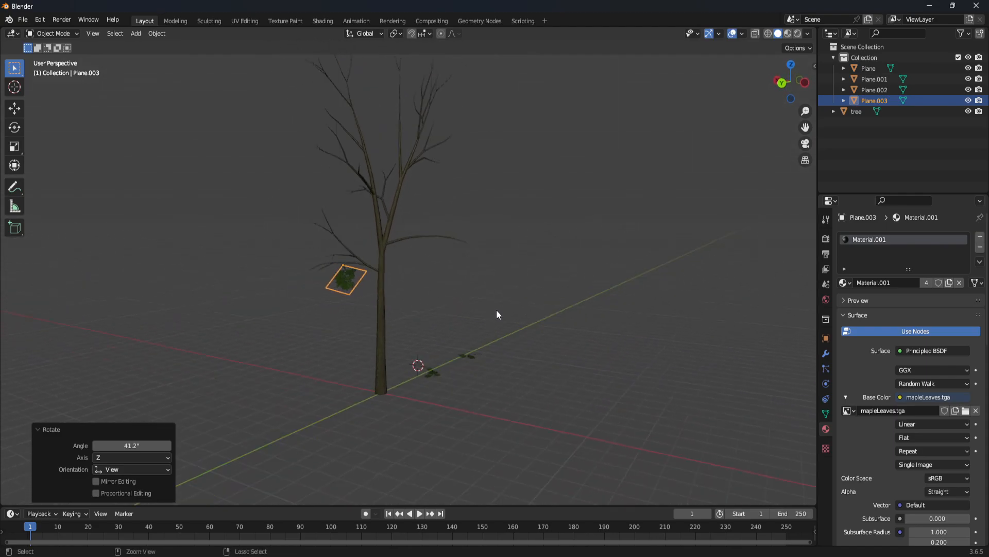
- Undo the rotation, scaling and moves of Plane.003, returning it to the other leaf cards
key(ctrl+z)
key(ctrl+z)
key(ctrl+z)
middle_drag(497, 311, 359, 183)
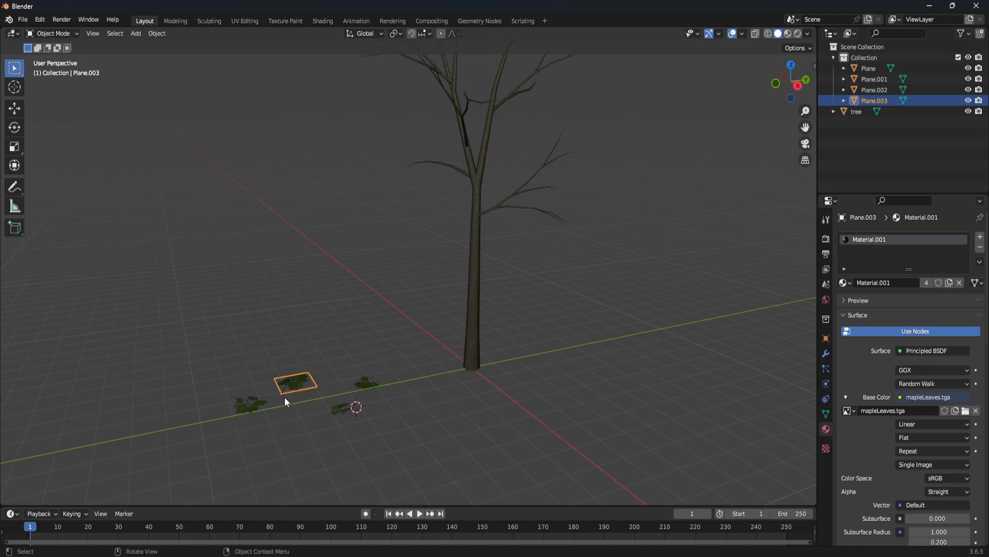
- Move Plane.003 near the tree's lowest branch, by about 2.33 m in X, 9.15 m in Y and 5.87 m in Z
key(g)
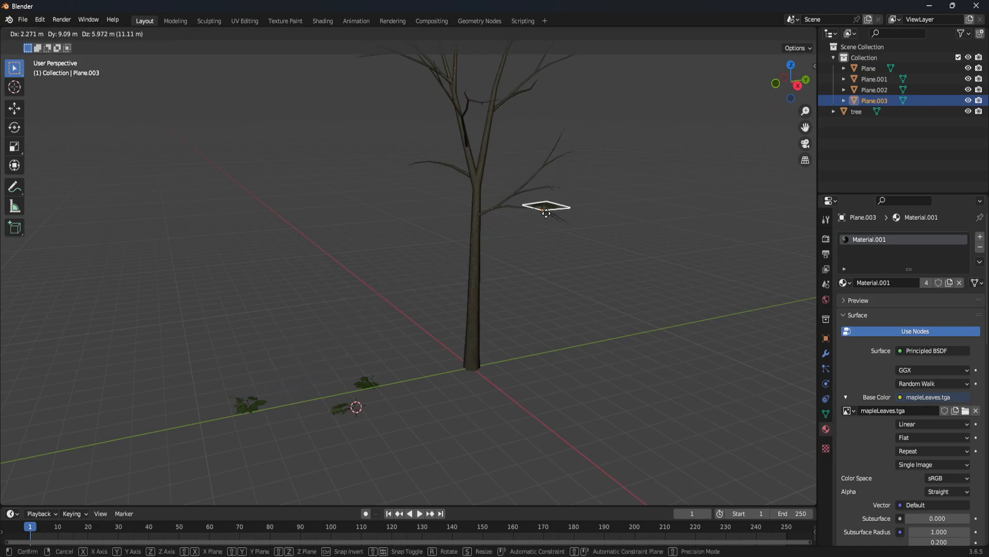
click(545, 209)
middle_drag(630, 275, 575, 305)
middle_drag(575, 294, 484, 335)
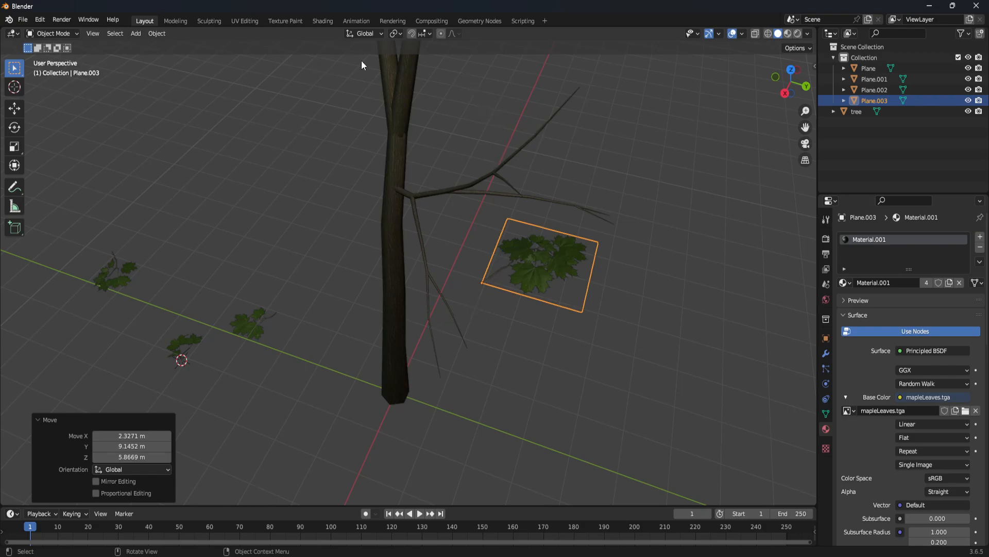
- Set the snap target to Face Project and turn snapping on
click(429, 33)
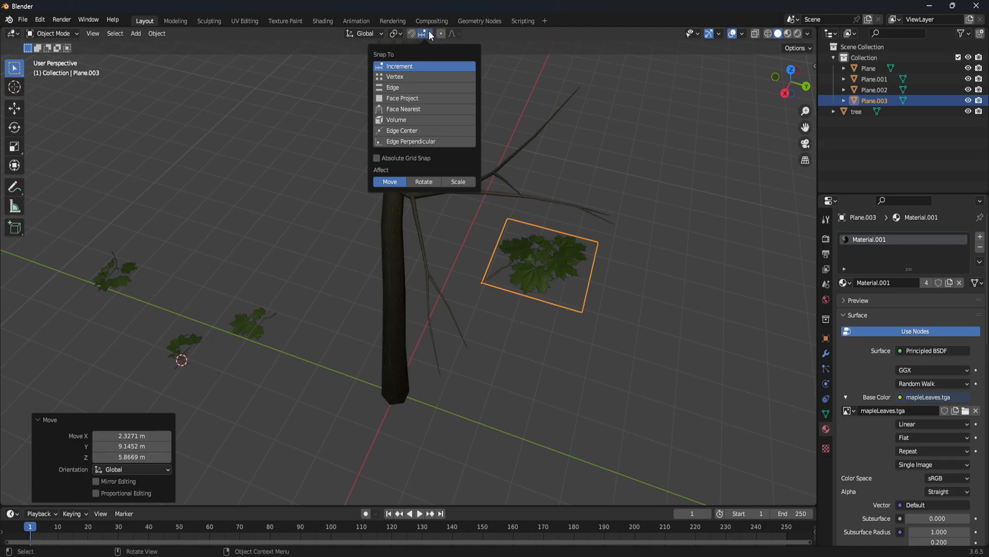
click(408, 98)
click(400, 32)
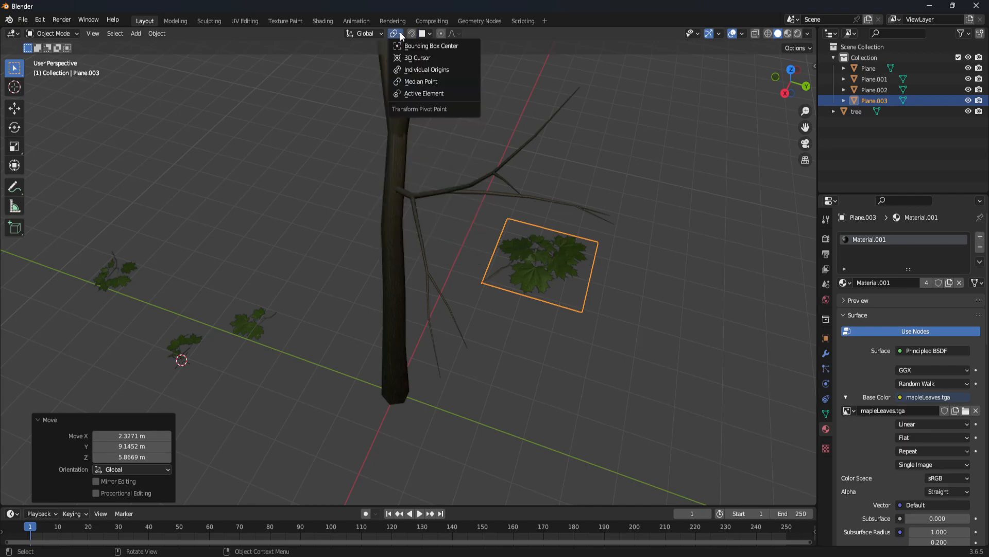
click(411, 32)
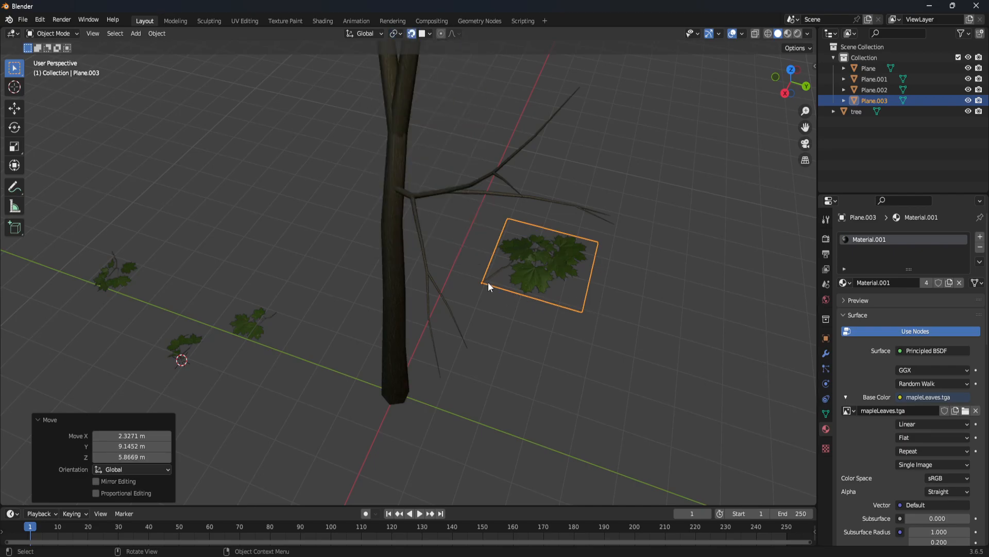
- Snap the stem corner of Plane.003 onto a twig of the lowest branch
key(g)
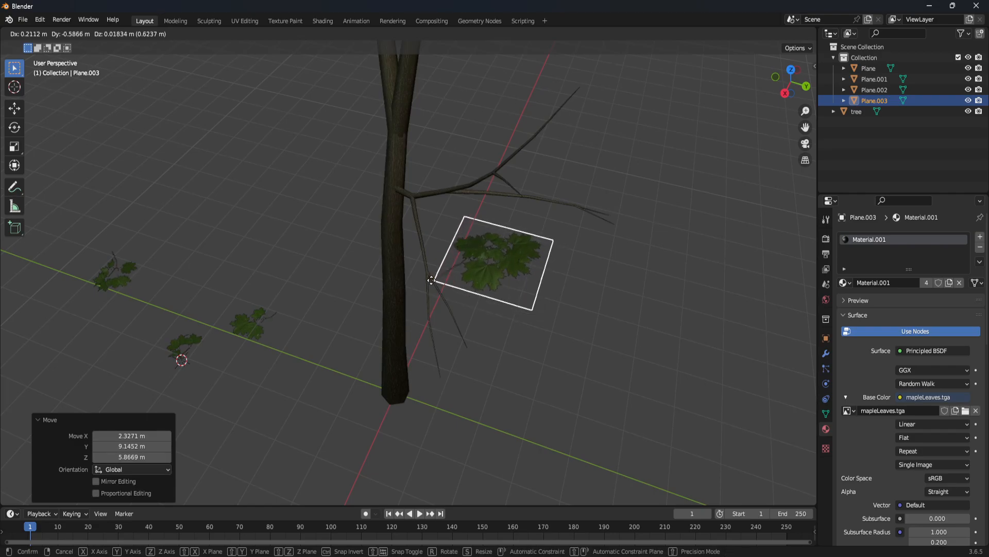
click(432, 280)
middle_drag(544, 324, 516, 309)
- Rotate Plane.003 around its stem corner by about 41.5° and, from another view angle, by about 20.4°
key(r)
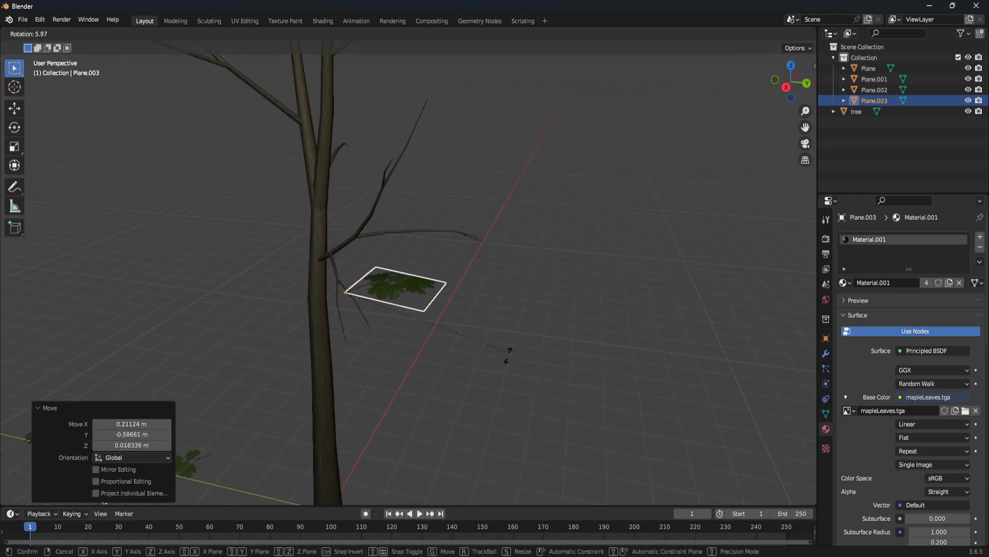
click(527, 397)
middle_drag(526, 397, 453, 370)
key(r)
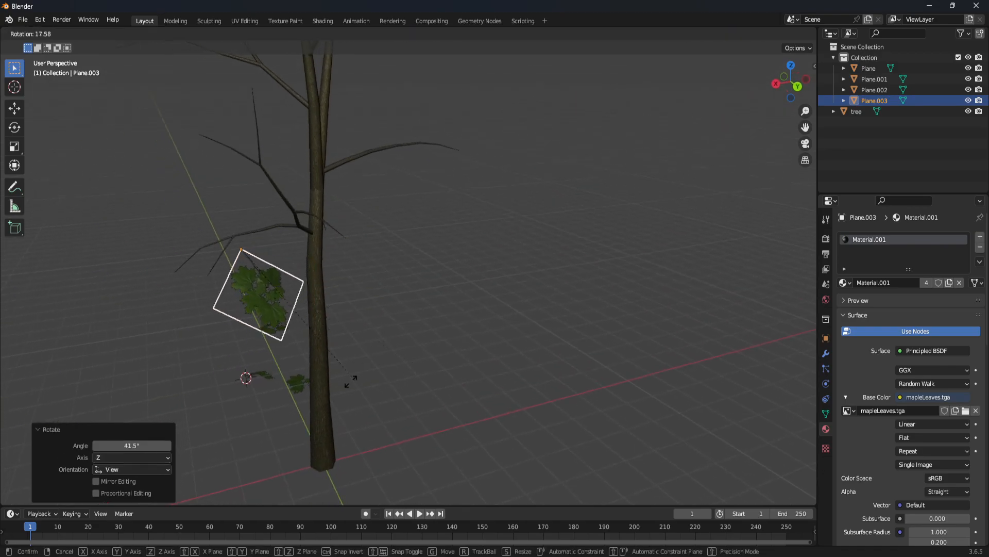
click(316, 348)
- Shift Plane.003 until its stem corner sits just under the fork of the lowest branch
scroll(258, 299, up, 3)
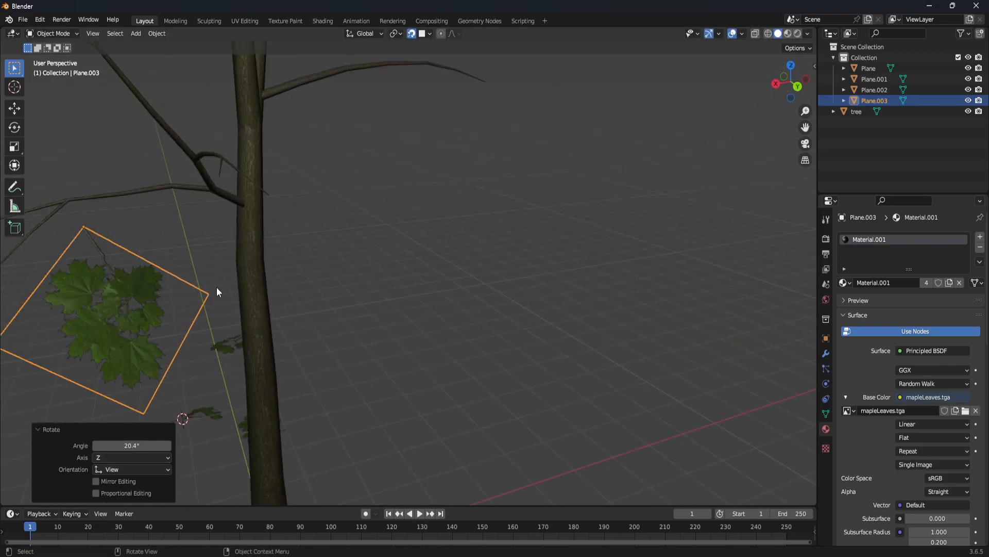
key(g)
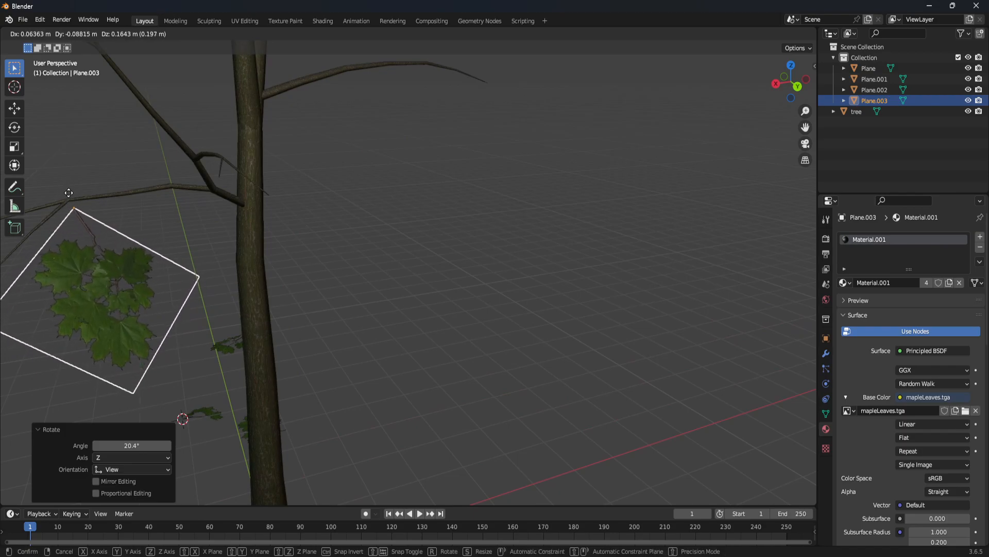
click(69, 208)
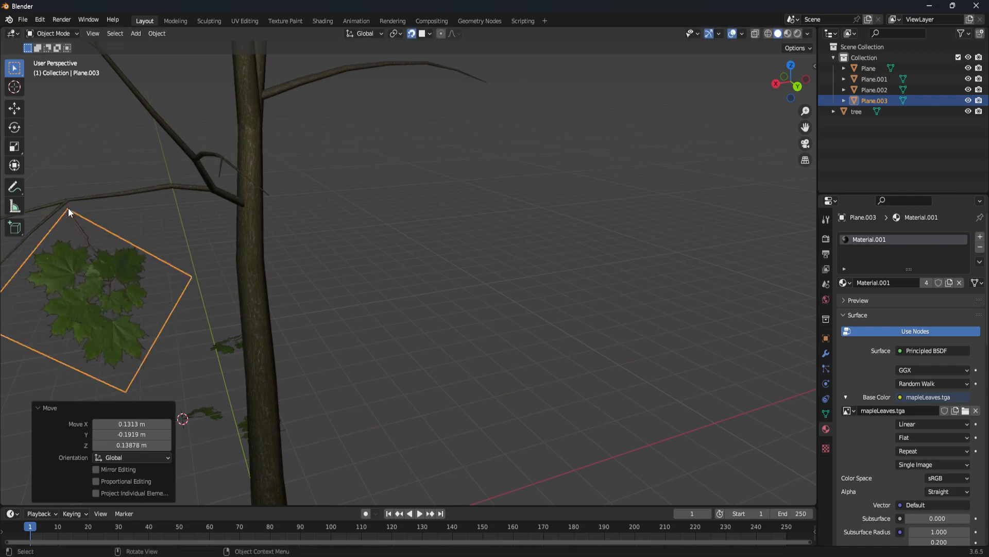
key(g)
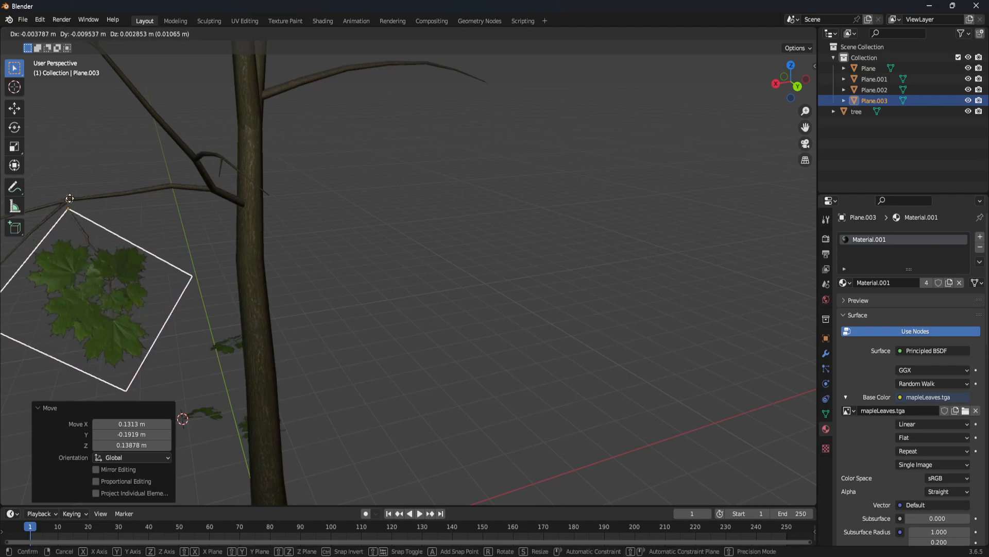
click(70, 199)
- Snap the stem corner of Plane.003 onto the branch fork and rotate the card around that point
middle_drag(100, 159, 138, 191)
shift+middle_drag(226, 179, 468, 161)
scroll(531, 161, down, 4)
scroll(468, 162, up, 4)
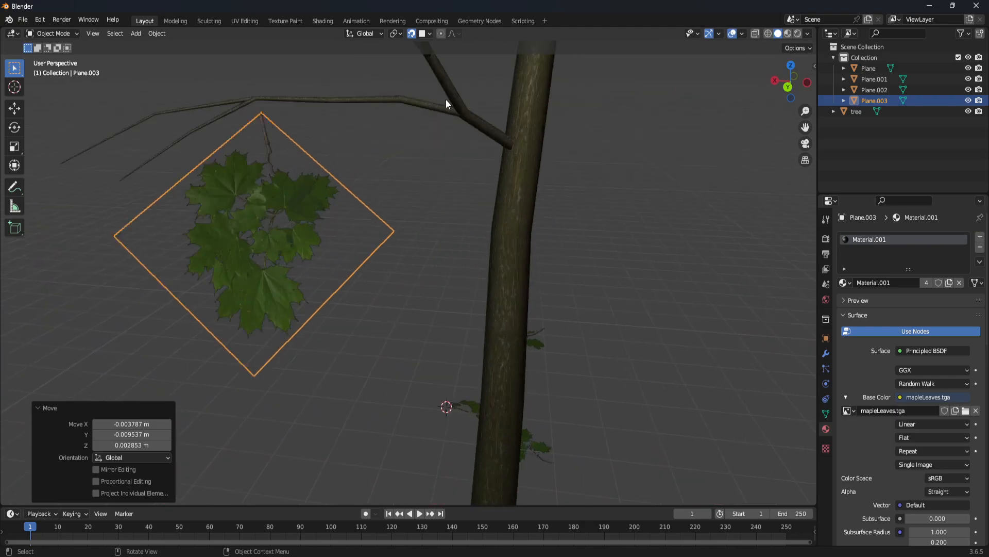
click(428, 33)
click(419, 169)
key(g)
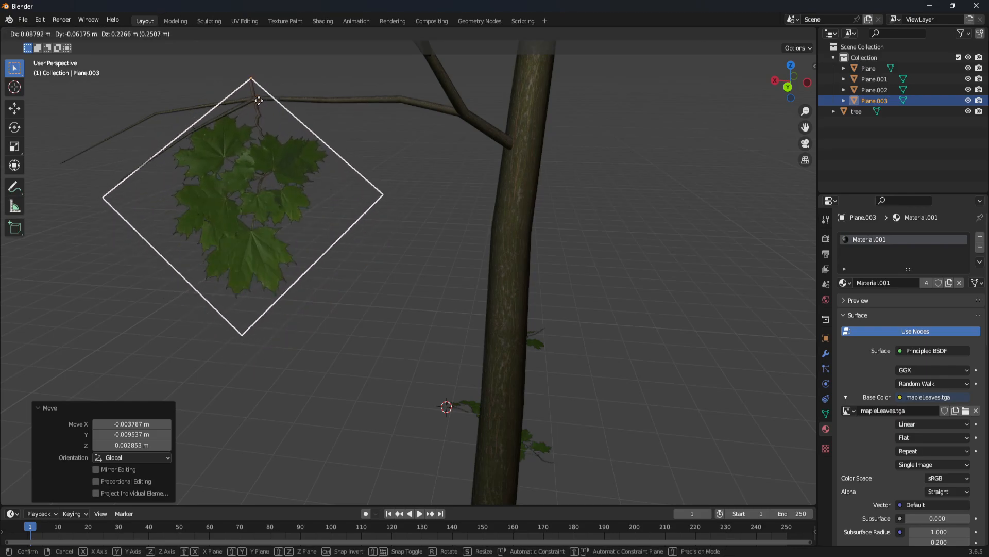
click(260, 103)
middle_drag(265, 129, 416, 248)
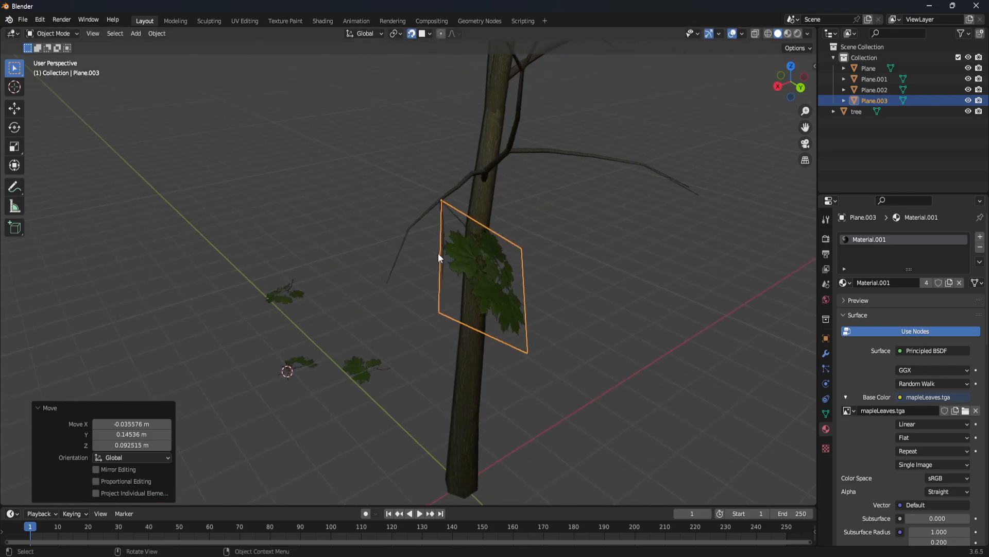
key(r)
click(544, 265)
middle_drag(544, 266, 527, 282)
- Move Plane.002 to the lower trunk area, by about 3.46 m in X, 5.30 m in Y and 6.00 m in Z
click(301, 359)
middle_drag(320, 354, 322, 305)
key(g)
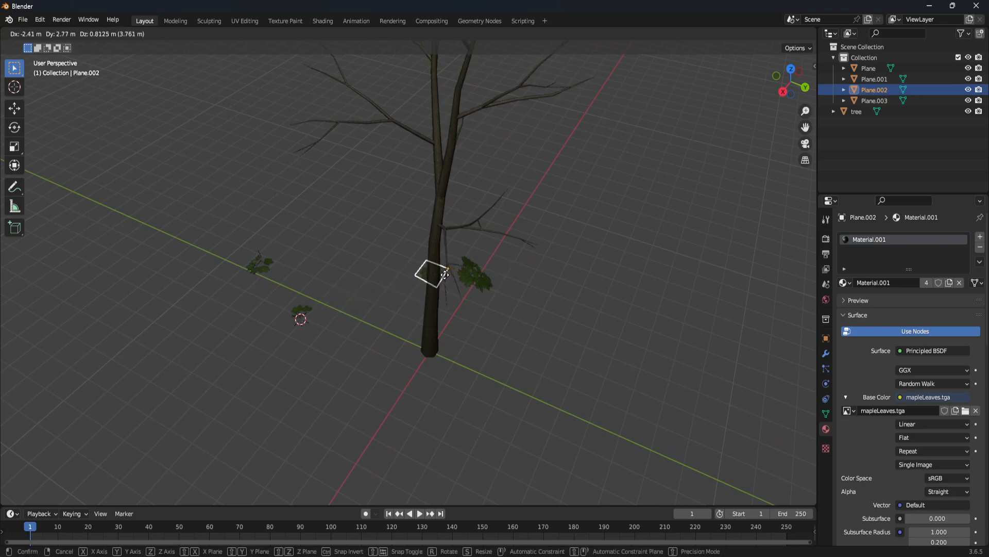
click(445, 286)
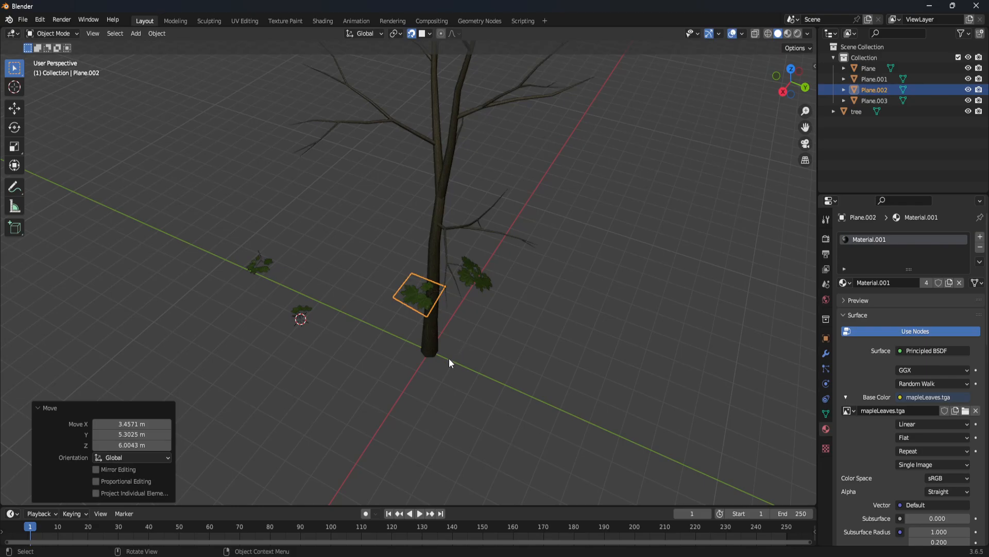
- Rotate Plane.002 by about -60.5° and, from a lower view angle, by about 29°
key(r)
click(565, 349)
middle_drag(565, 348, 541, 237)
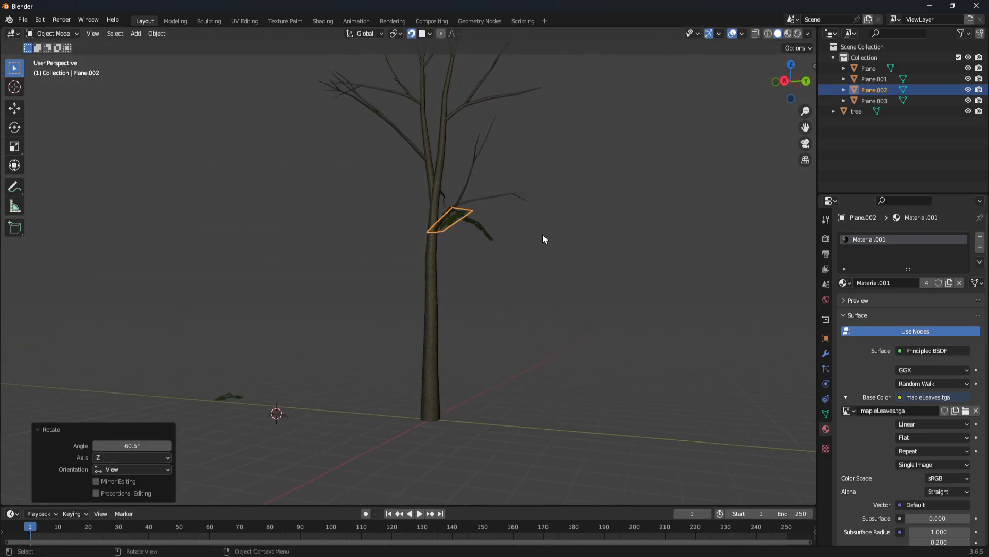
key(r)
click(493, 307)
- Snap the stem corner of Plane.002 onto the low twig beside the trunk
middle_drag(502, 277, 423, 311)
key(g)
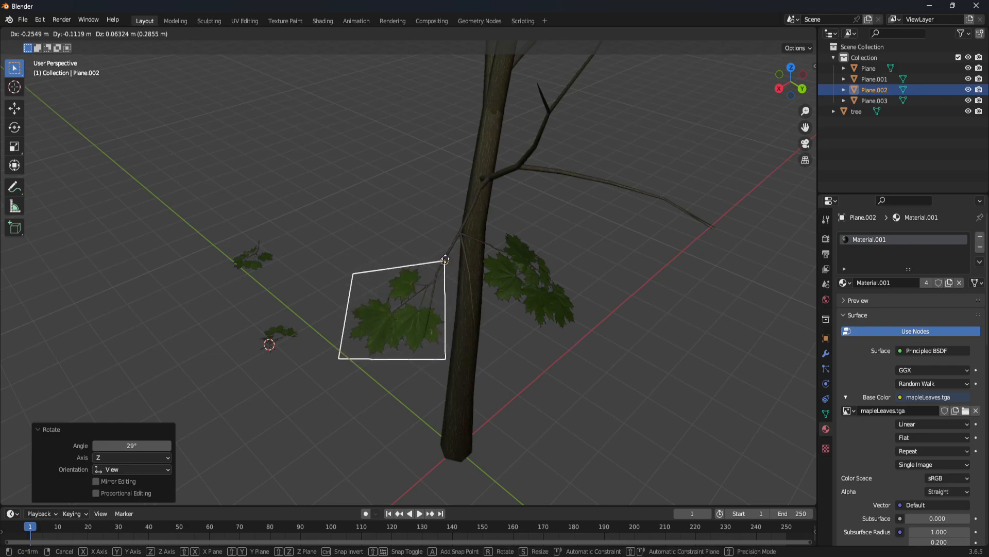
click(443, 263)
middle_drag(441, 270, 464, 348)
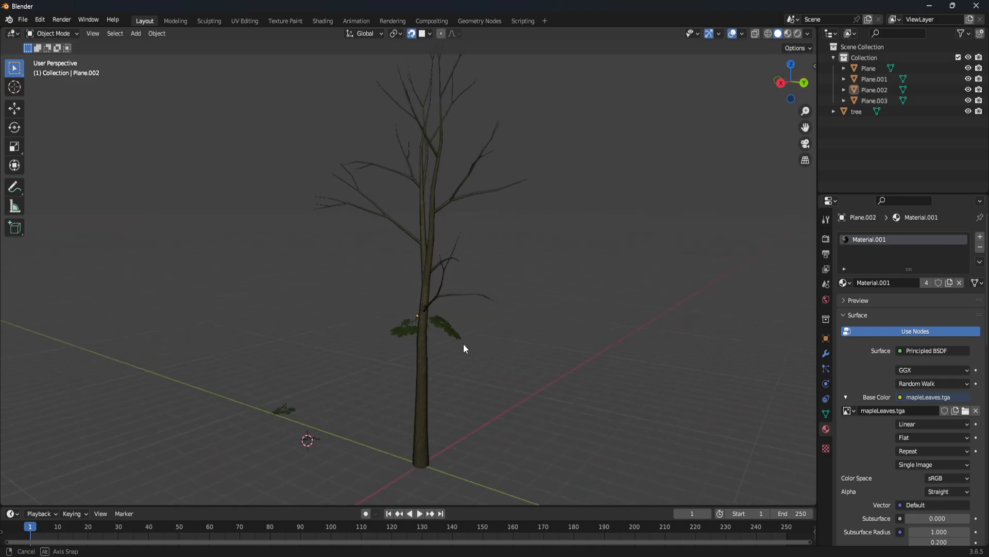
- Move Plane.001 from the ground to the lower branch, by about 1.47 m in X, 11.80 m in Y and 6.41 m in Z
click(280, 415)
middle_drag(284, 415, 315, 421)
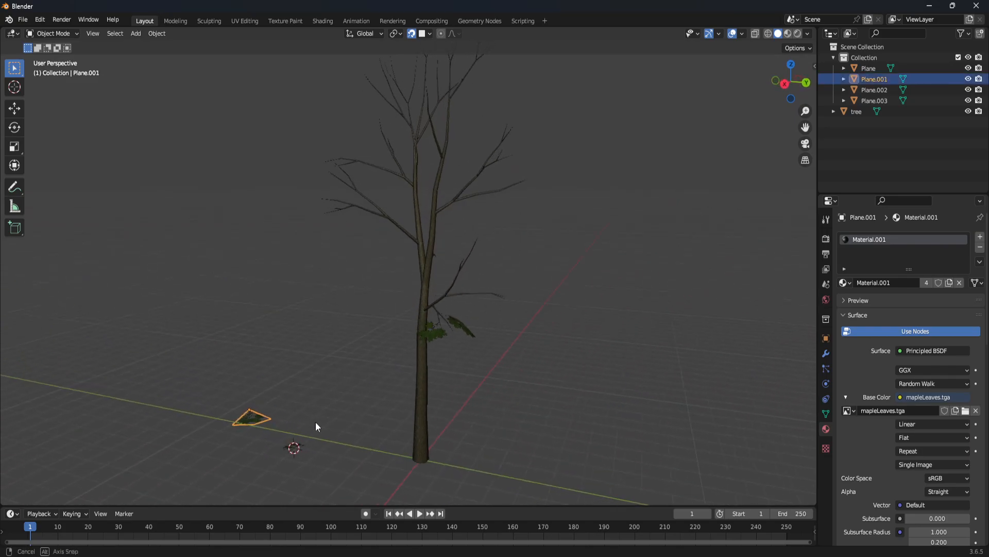
key(g)
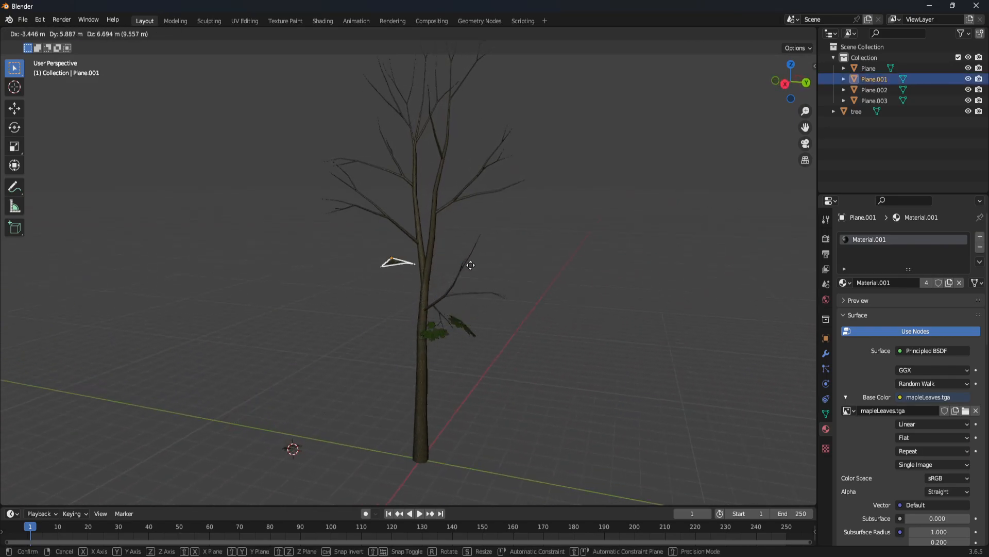
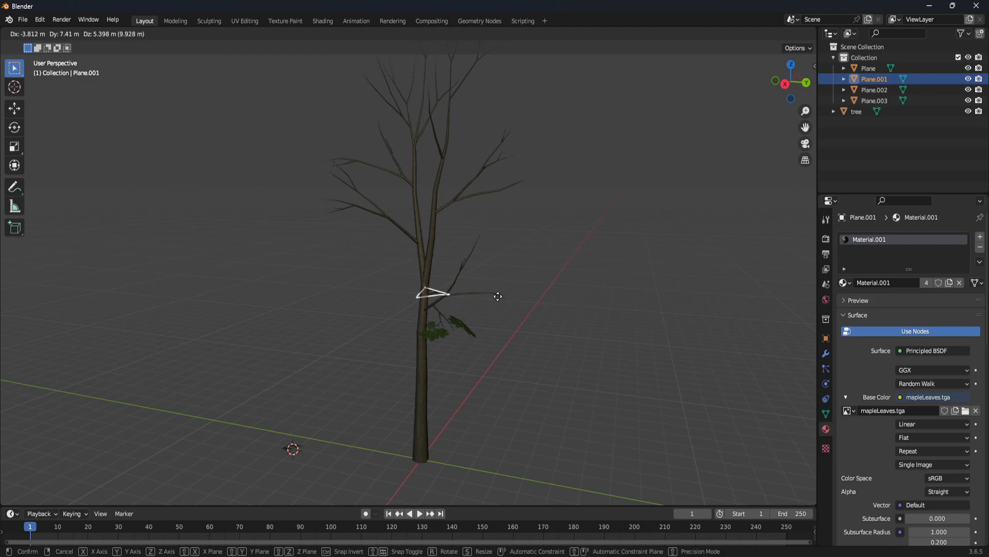
click(494, 294)
middle_drag(494, 294, 475, 364)
scroll(505, 314, up, 4)
- Rotate Plane.001 by about -40.8° around its stem origin and tilt it further from a lower view angle
key(r)
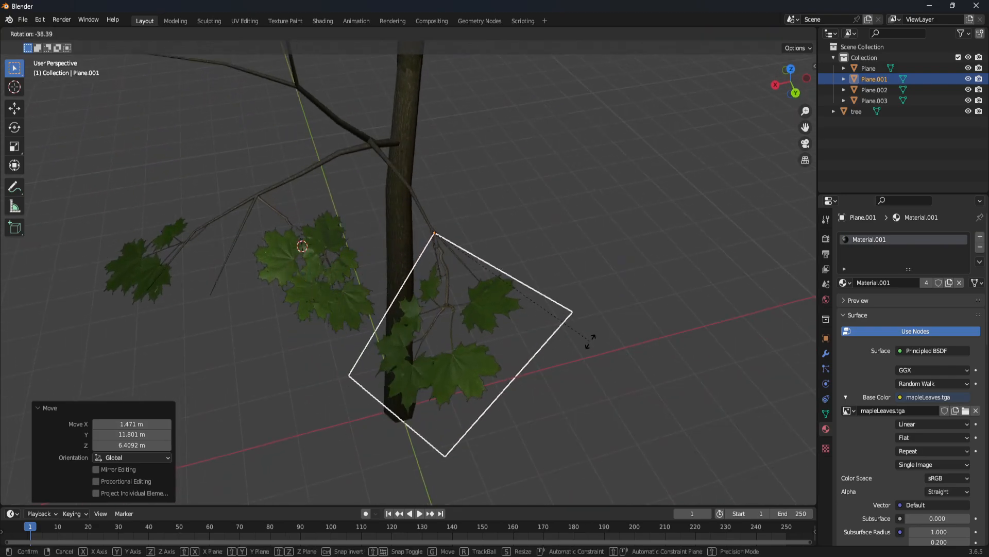
click(596, 334)
middle_drag(596, 335, 598, 249)
key(r)
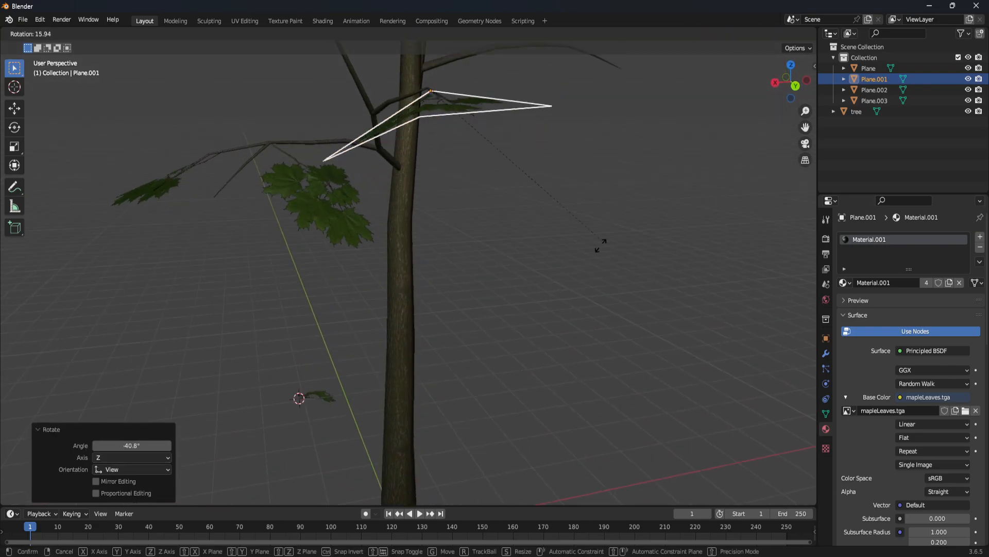
click(575, 286)
- Refine Plane.001's rotation from the other side so its leaves follow the branch, and deselect it
middle_drag(575, 285, 166, 392)
key(r)
click(390, 292)
key(r)
click(335, 306)
key(r)
click(543, 261)
click(571, 323)
- Move Plane from the ground to the lower branches, by about -0.57 m in X, 8.16 m in Y and 6.57 m in Z
click(241, 367)
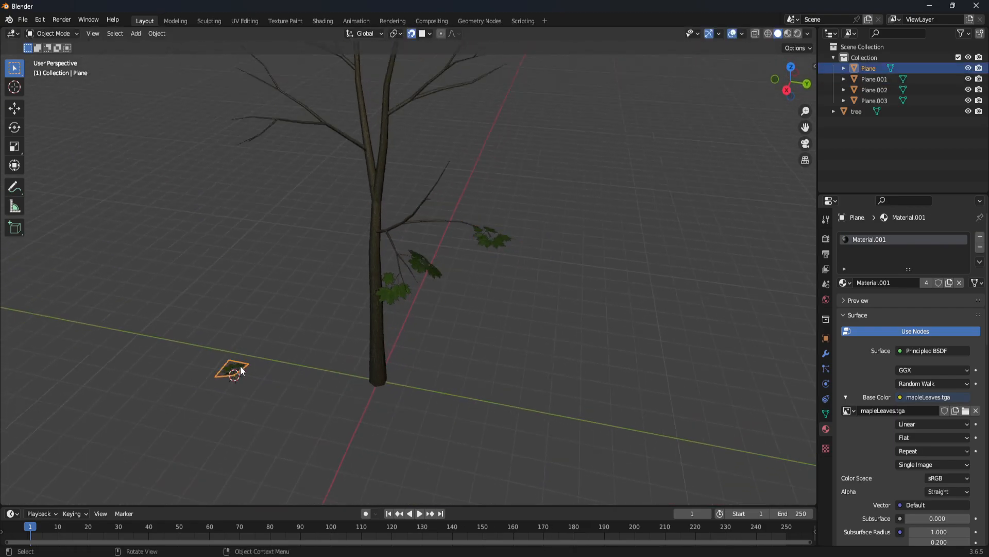
key(g)
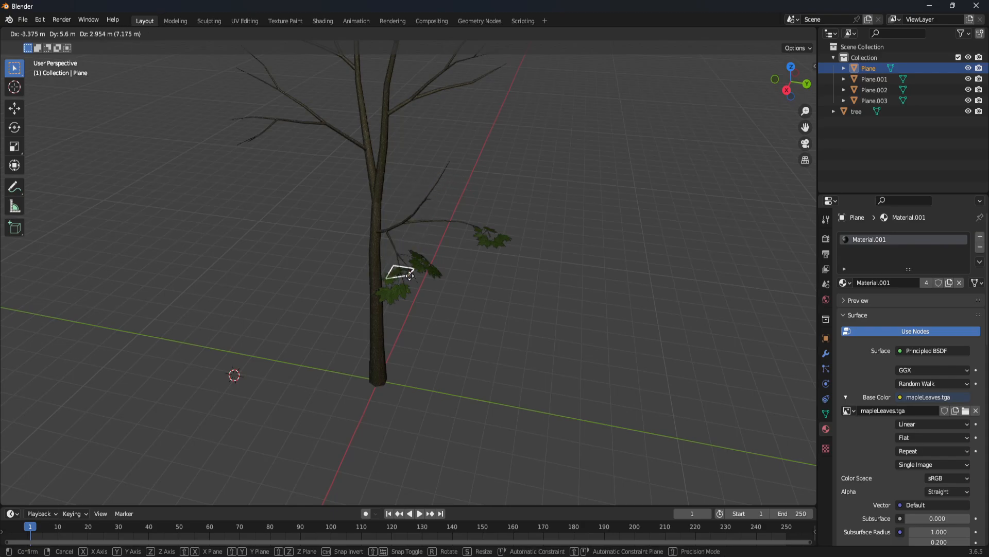
click(471, 230)
middle_drag(544, 288, 477, 337)
scroll(477, 337, up, 3)
scroll(528, 268, up, 3)
shift+middle_drag(527, 268, 464, 271)
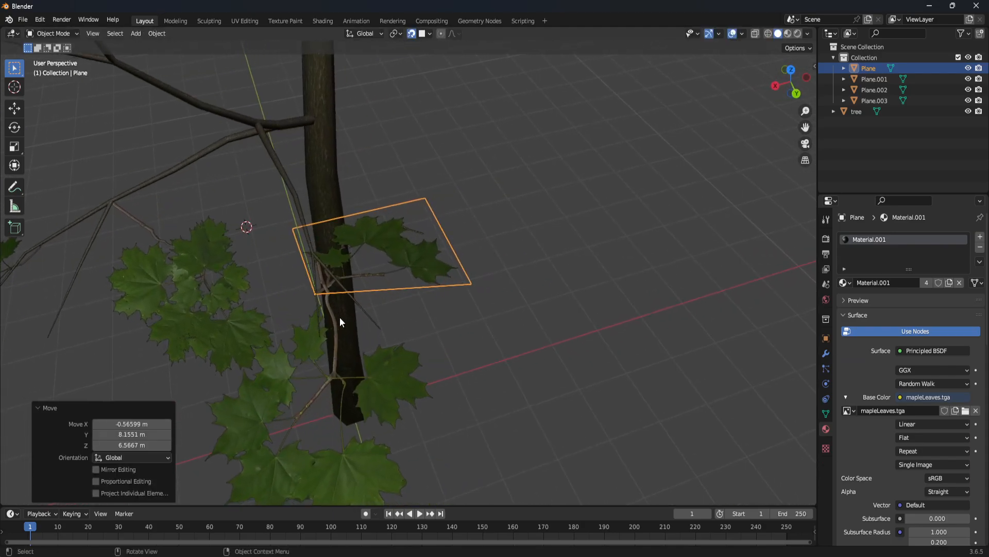
- Snap Plane's stem origin onto the nearby twig and rotate the card by about 64.2° in the view plane
key(g)
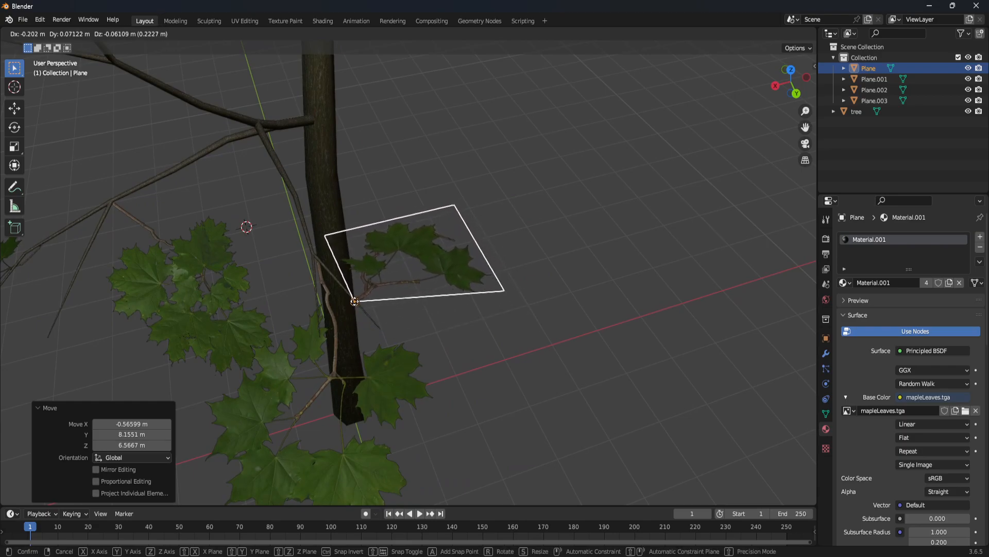
click(355, 301)
key(r)
click(435, 484)
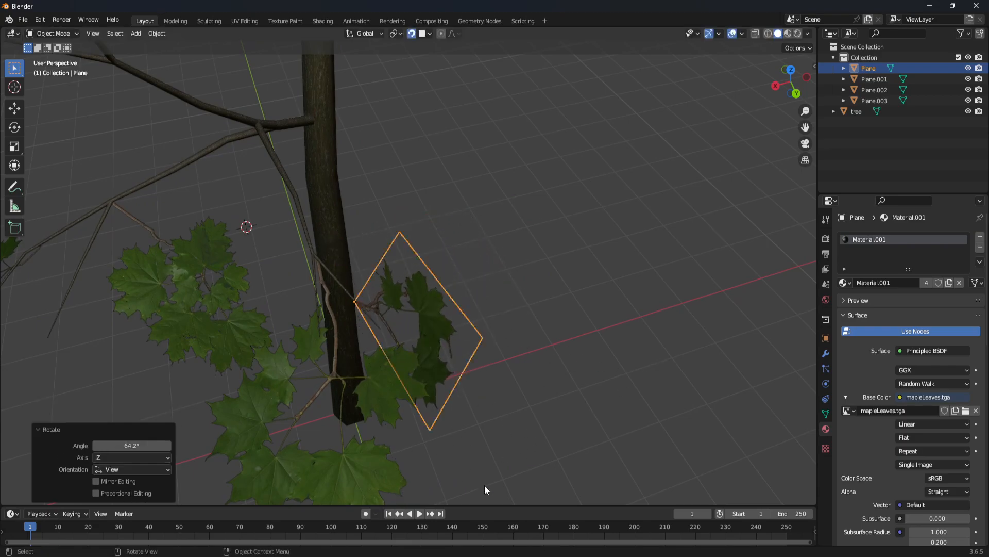
- Tilt Plane around its stem origin from several view angles, finishing with a rotation of about 49.3°
middle_drag(435, 484, 614, 378)
key(r)
click(505, 256)
middle_drag(505, 255, 382, 300)
key(r)
click(401, 253)
middle_drag(401, 253, 446, 157)
key(r)
click(362, 277)
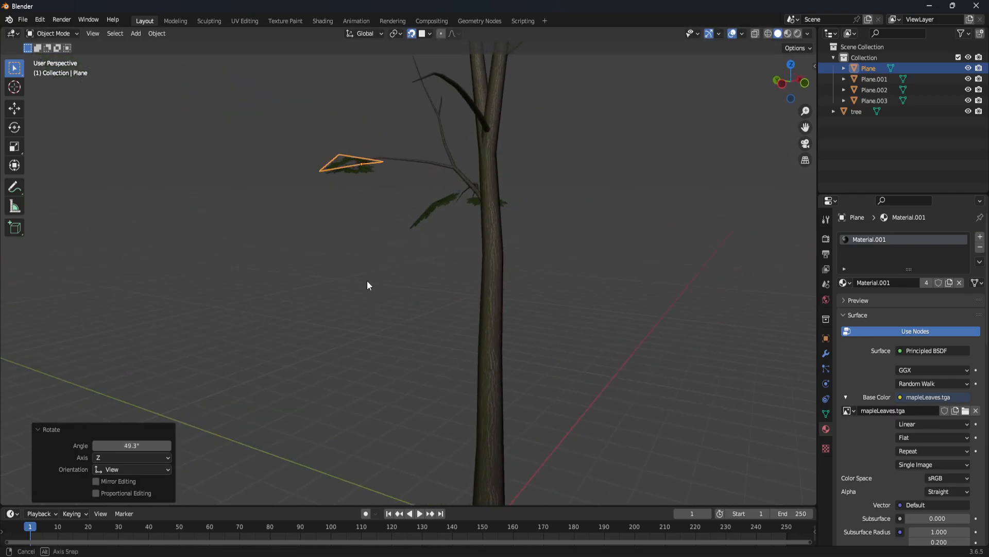
- Fine-tune Plane's rotation from three more view angles so its leaves hang naturally from the twig, and deselect it
middle_drag(362, 277, 490, 272)
key(r)
click(476, 329)
middle_drag(476, 330, 430, 216)
key(r)
click(365, 258)
middle_drag(365, 258, 397, 223)
key(r)
click(371, 262)
middle_drag(336, 308, 424, 283)
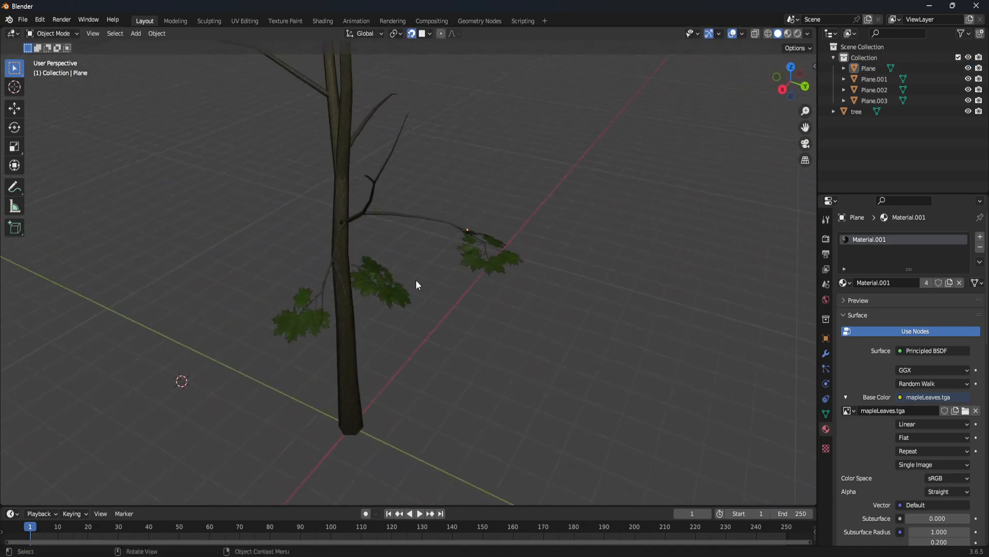
- Duplicate the Plane.003 leaf card and snap the copy onto the bare twig above the lower branch
click(375, 282)
middle_drag(358, 299, 437, 345)
key(shift+d)
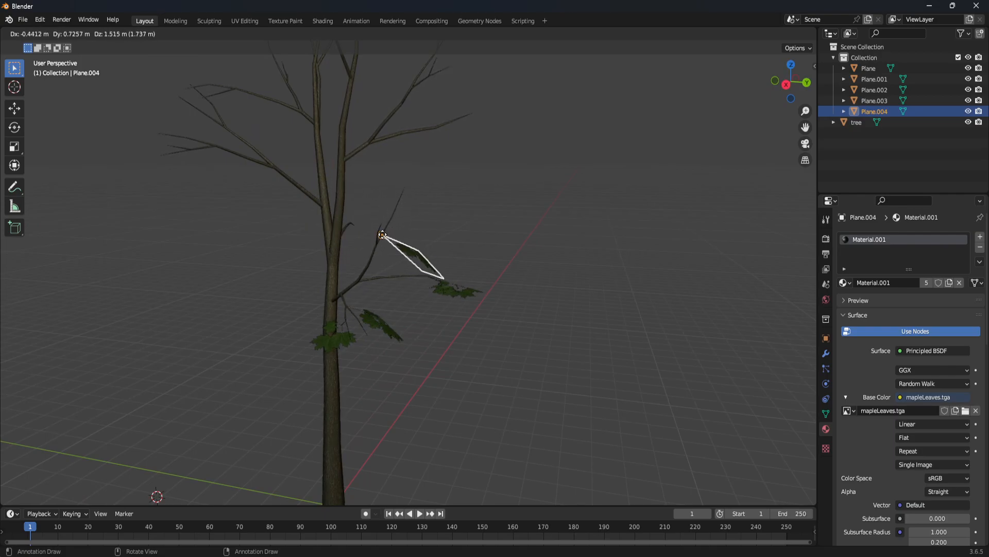
click(382, 236)
- Rotate Plane.004 around its stem origin from three view angles to turn its leaves away from the trunk
key(r)
click(571, 260)
middle_drag(566, 256, 450, 294)
key(r)
click(270, 295)
middle_drag(485, 334, 517, 298)
key(r)
click(555, 183)
- Make the final tilt corrections to Plane.004, deselect it and check its placement from several sides
middle_drag(459, 320, 561, 298)
key(r)
click(424, 376)
key(r)
click(596, 332)
click(599, 339)
scroll(599, 339, up, 3)
middle_drag(599, 339, 413, 407)
scroll(413, 407, up, 4)
scroll(347, 391, down, 4)
middle_drag(347, 391, 478, 302)
scroll(429, 363, down, 3)
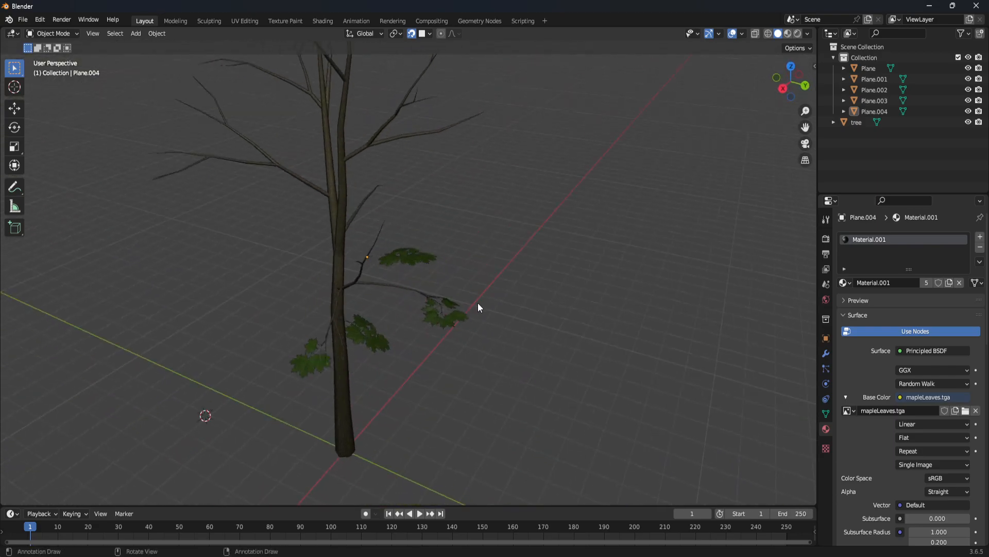
- Change the snapping target to Face Nearest
click(430, 34)
middle_drag(371, 353, 374, 250)
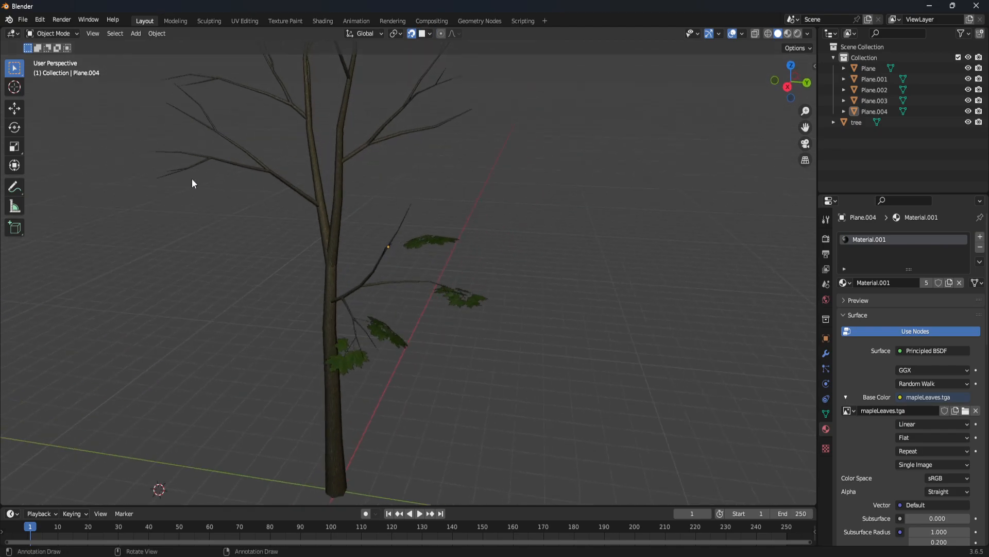
click(431, 34)
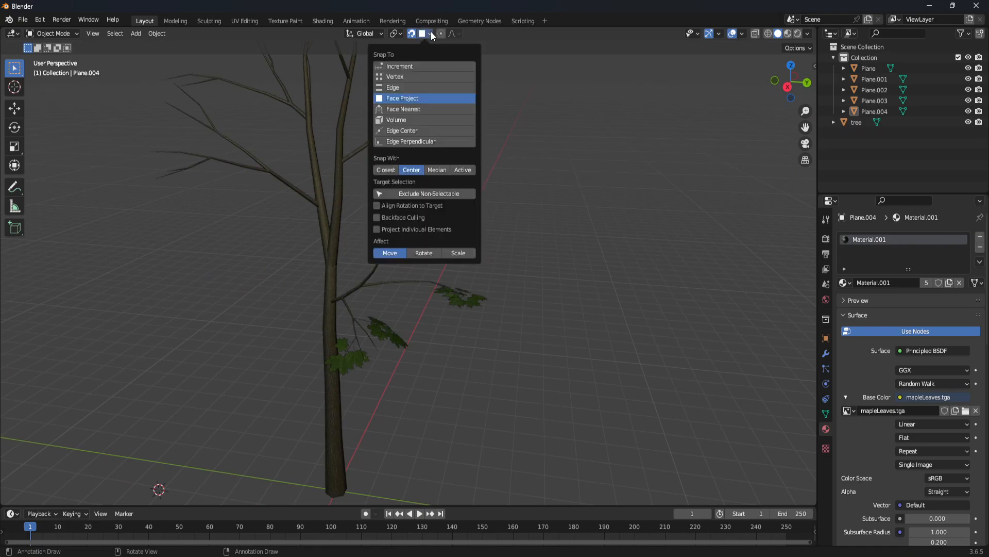
click(400, 110)
middle_drag(646, 338, 461, 310)
- Duplicate the Plane.002 leaf card and snap the copy onto the upper twig of the lowest branch
click(392, 258)
click(405, 375)
middle_drag(405, 375, 369, 323)
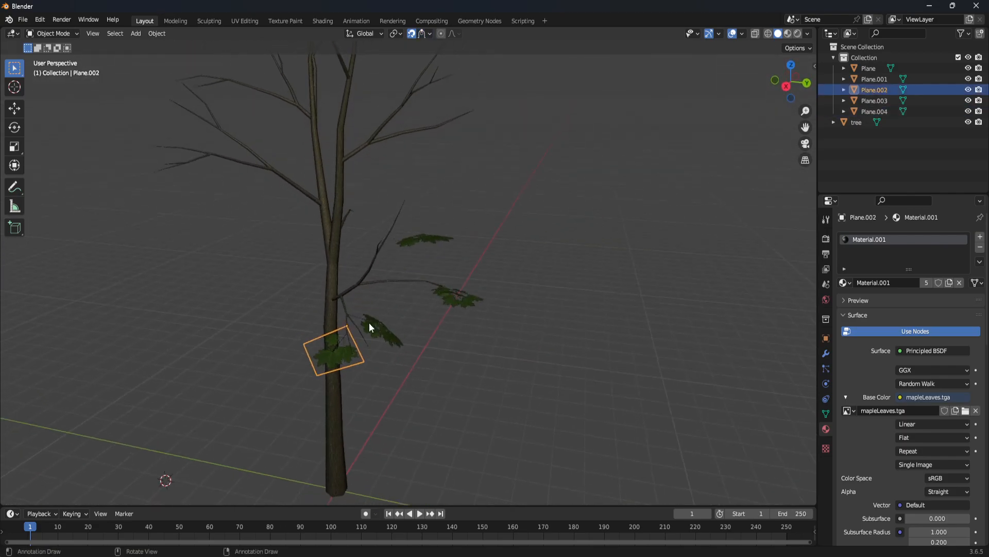
key(shift+d)
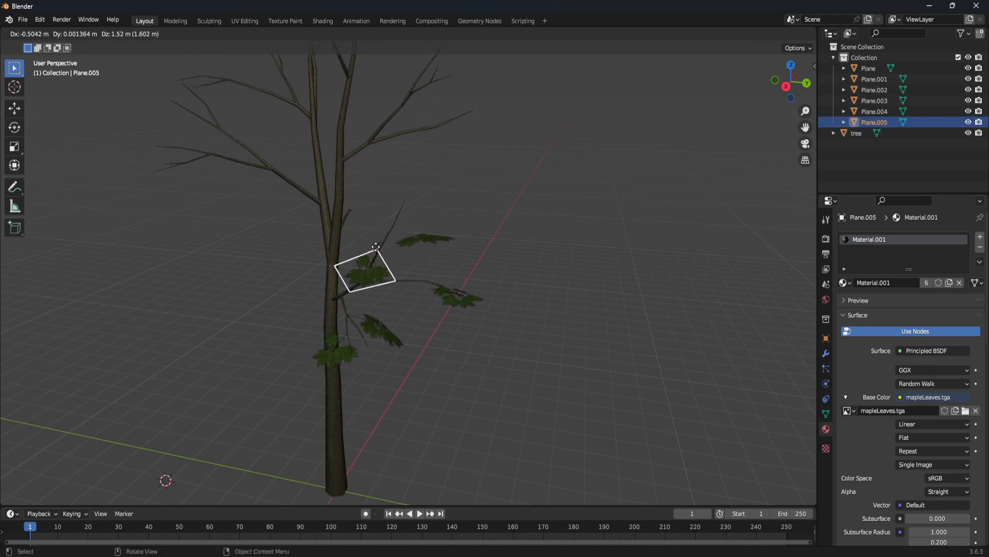
click(379, 238)
- Rotate Plane.005 around its stem origin from three view angles, finishing with a rotation of about 14.8°
middle_drag(428, 328, 458, 306)
scroll(450, 391, up, 4)
key(r)
click(497, 243)
middle_drag(496, 243, 477, 276)
key(r)
click(442, 339)
middle_drag(436, 333, 247, 282)
key(r)
click(225, 246)
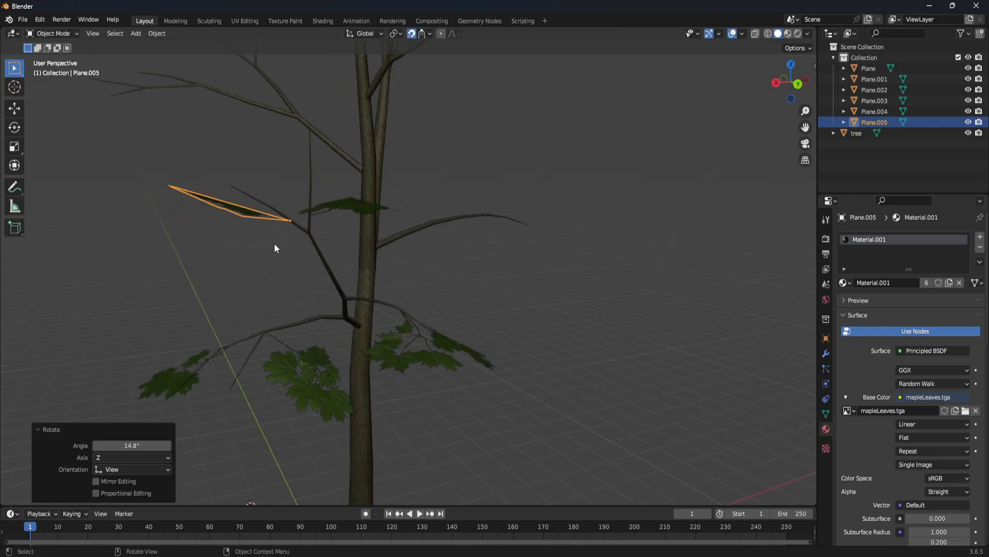
- Duplicate Plane.005, moving the copy about -0.39 m in X, 0.04 m in Y and 0.75 m in Z onto the upright twig, and rotate it
key(shift+d)
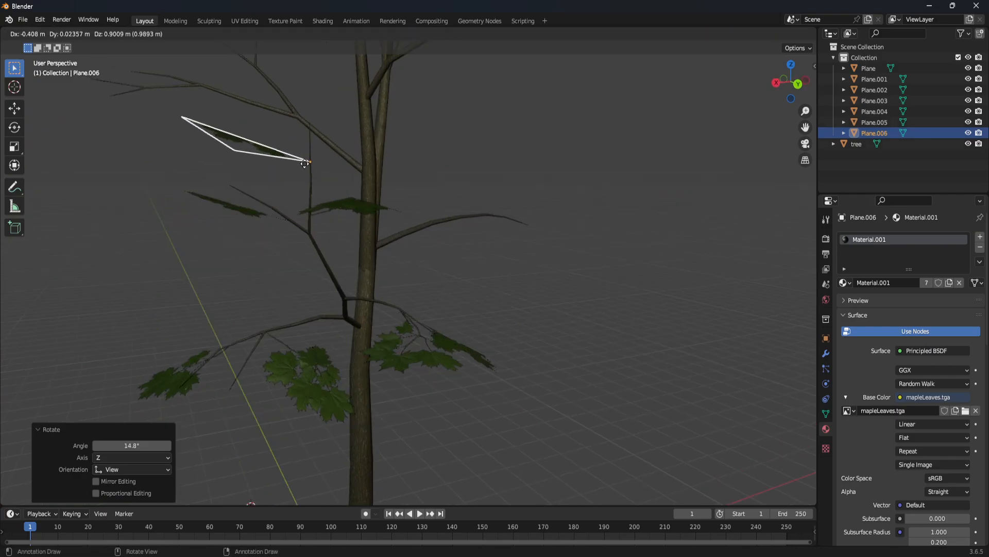
click(308, 223)
key(r)
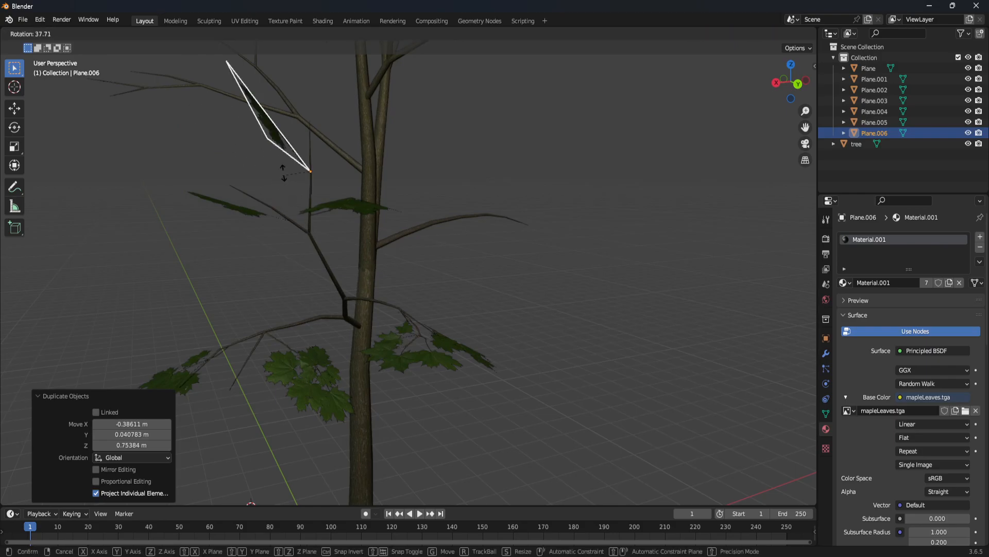
click(276, 194)
- Rotate Plane.006 by about -41.1° and adjust its tilt again from a different view angle
middle_drag(276, 193, 367, 251)
scroll(366, 250, up, 3)
scroll(366, 250, down, 3)
key(r)
click(371, 322)
middle_drag(371, 322, 348, 206)
key(r)
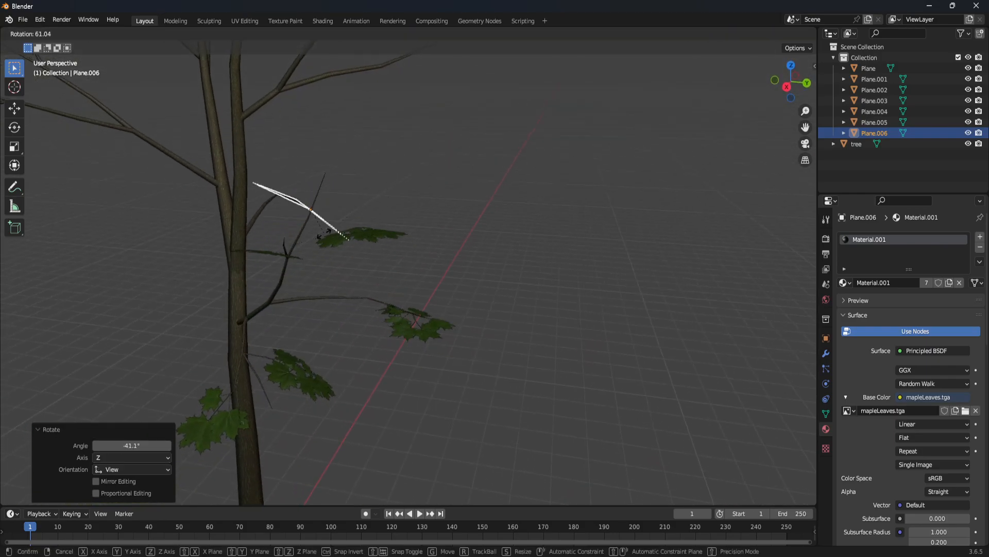
click(347, 225)
key(r)
click(334, 285)
- Rotate Plane.006 by about -43.8° from the opposite side, correct its slope once more and deselect it
middle_drag(332, 283, 291, 221)
key(r)
click(353, 359)
key(r)
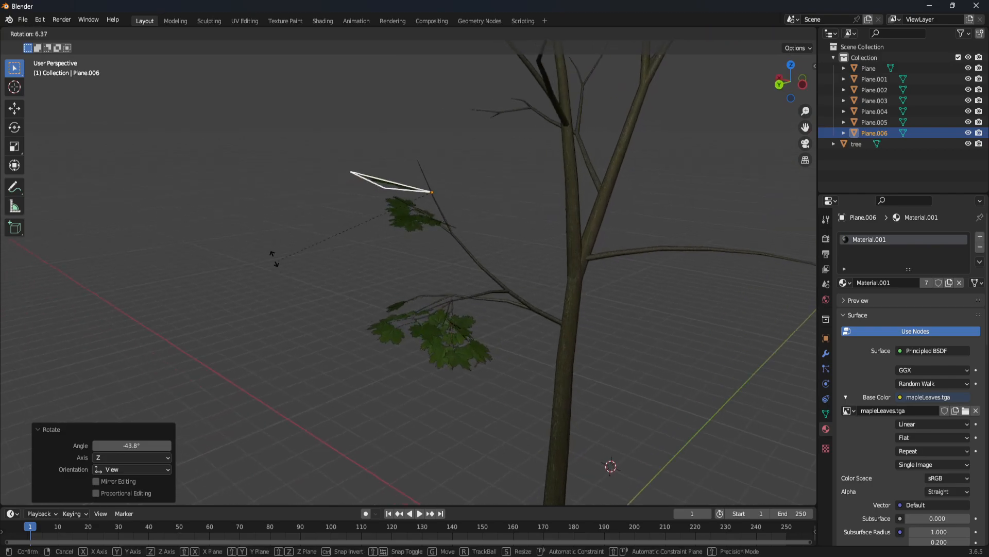
click(297, 198)
mouse_move(402, 328)
middle_down()
mouse_move(311, 274)
mouse_move(571, 326)
mouse_move(653, 301)
mouse_move(488, 382)
mouse_move(464, 366)
mouse_move(493, 360)
mouse_move(448, 341)
mouse_move(418, 351)
mouse_move(416, 339)
mouse_move(341, 324)
mouse_move(421, 312)
middle_up()
click(310, 274)
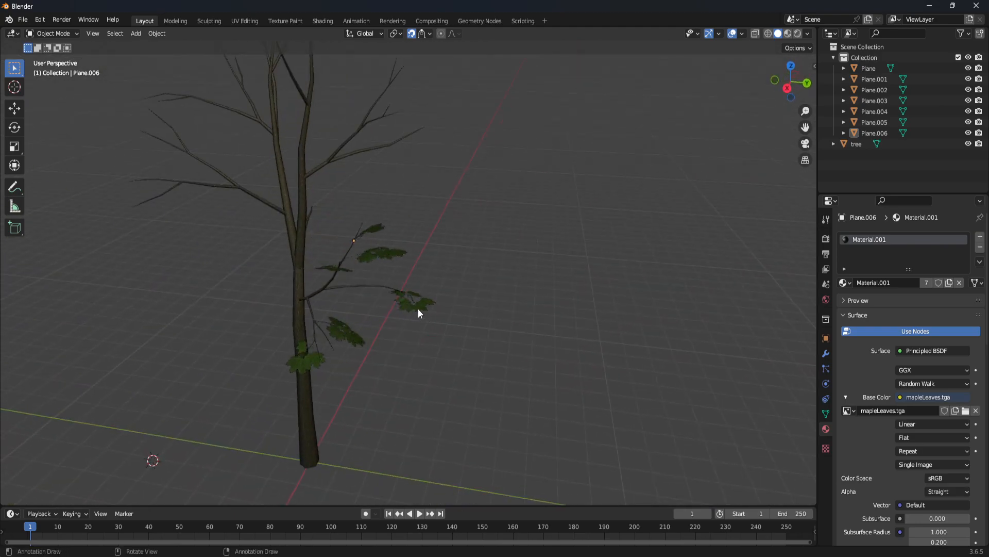
click(411, 301)
shift+click(328, 340)
shift+click(309, 359)
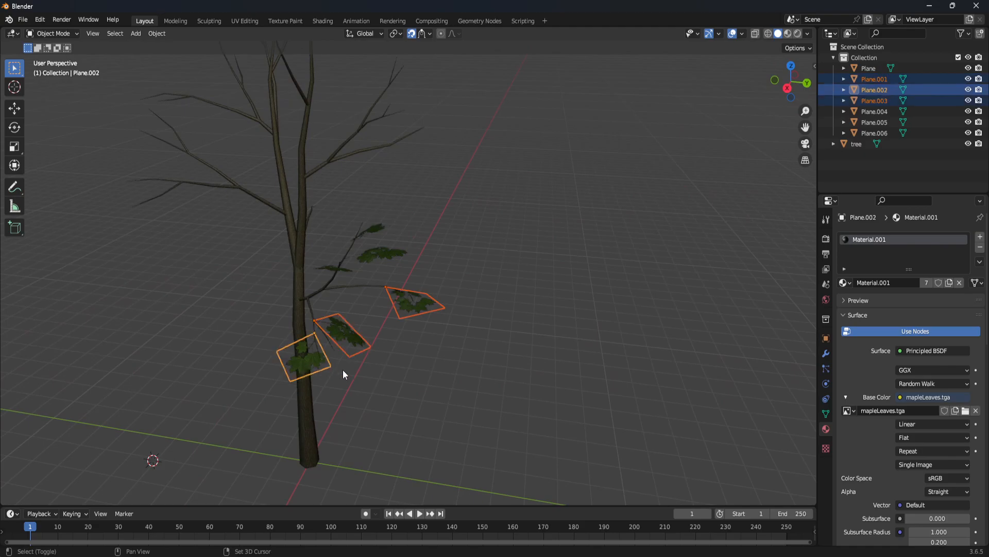
middle_drag(336, 369, 392, 305)
click(449, 218)
- Duplicate the Plane.003 leaf card, moving the copy about 0.52 m in X, -0.25 m in Y and 0.02 m in Z
mouse_move(494, 338)
middle_down()
mouse_move(346, 325)
mouse_move(363, 387)
mouse_move(493, 354)
mouse_move(494, 338)
middle_up()
scroll(378, 353, up, 3)
middle_drag(378, 353, 458, 379)
click(462, 387)
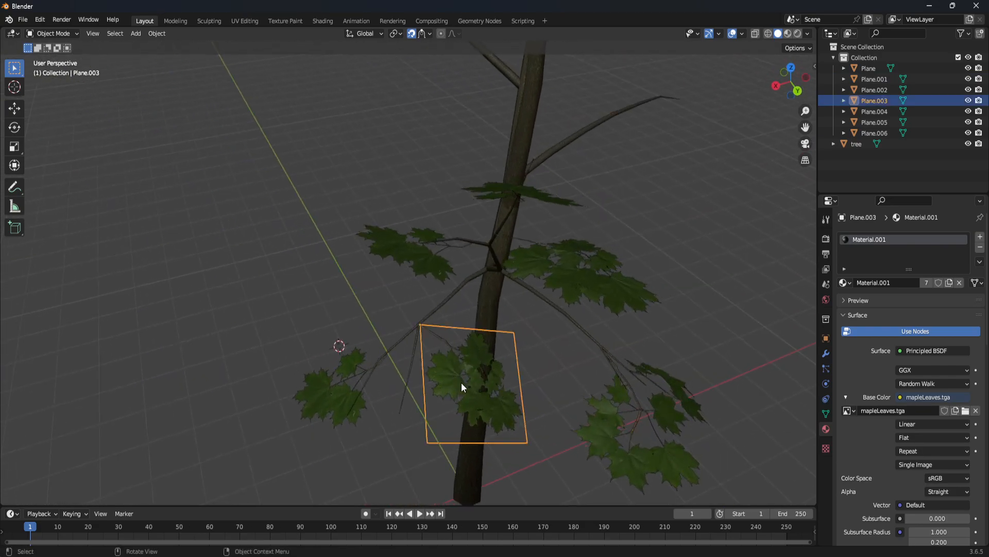
key(shift+d)
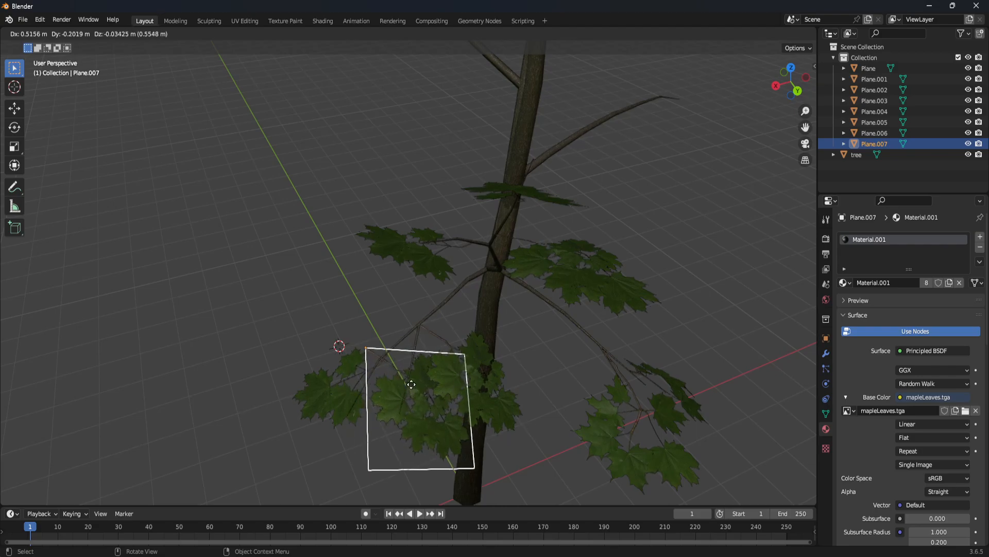
click(392, 367)
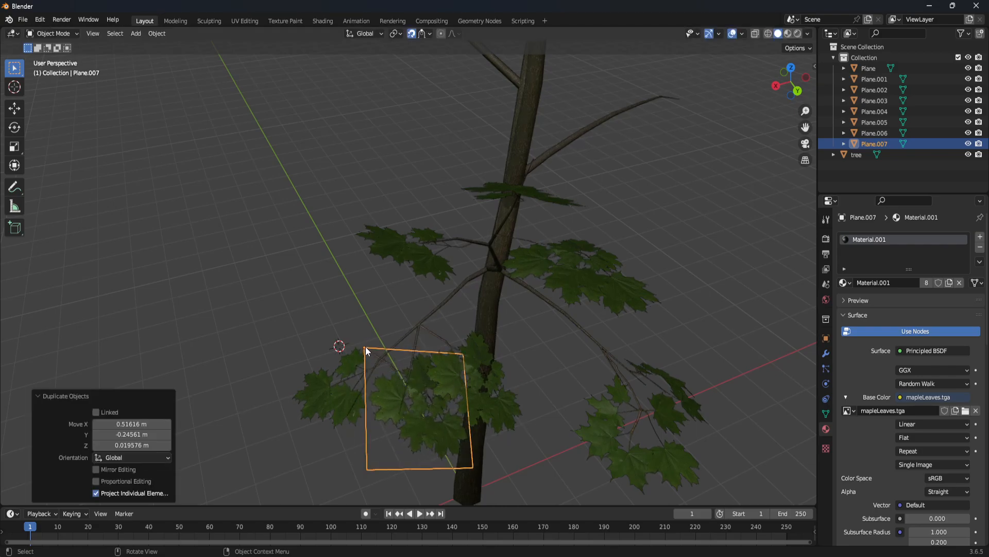
- Move Plane.007 about -0.45 m in X, 0.27 m in Y and -0.08 m in Z onto the hanging twig and rotate it about 54.6°
key(g)
click(438, 396)
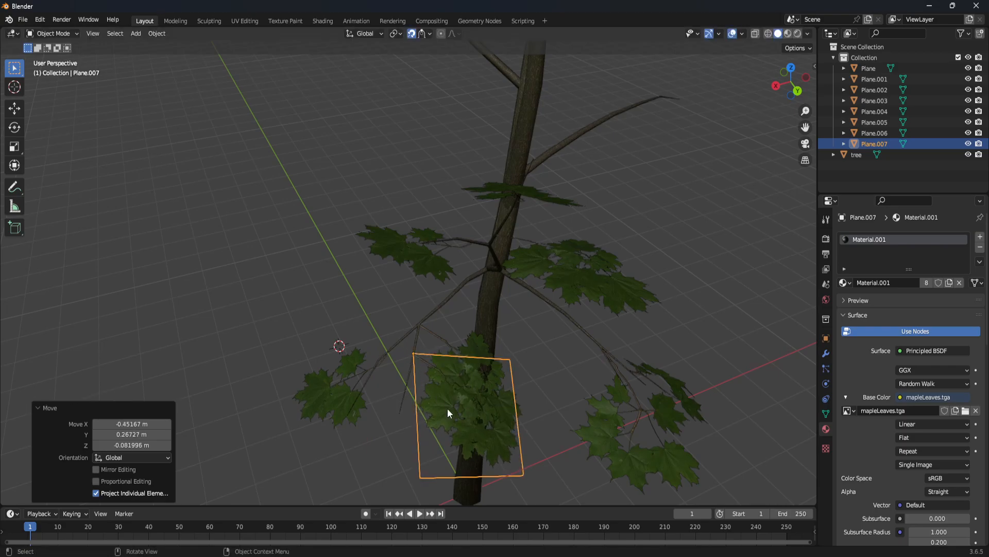
key(r)
click(323, 48)
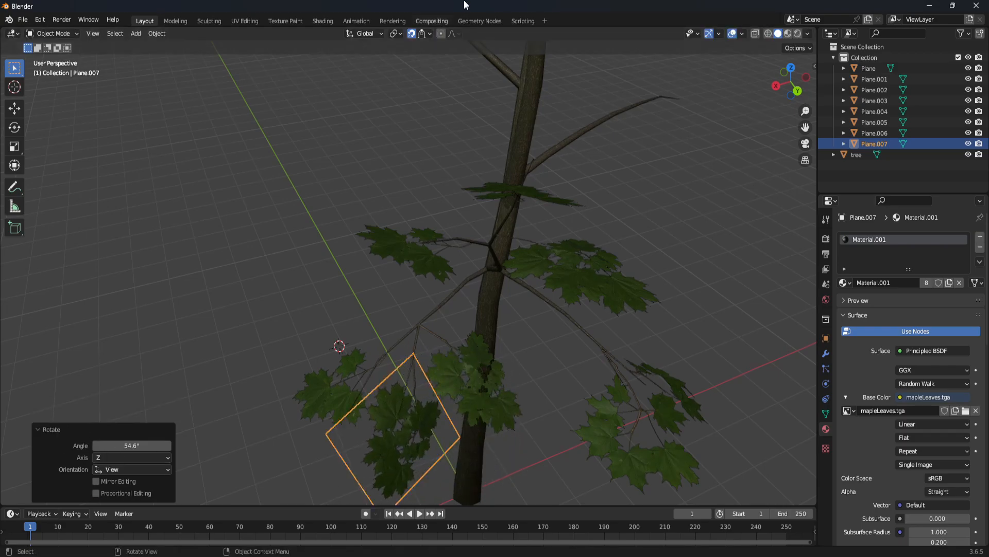
- Rotate Plane.007 by about -52.5° from below, tilt it further from the side and deselect it
middle_drag(456, 351, 545, 426)
key(r)
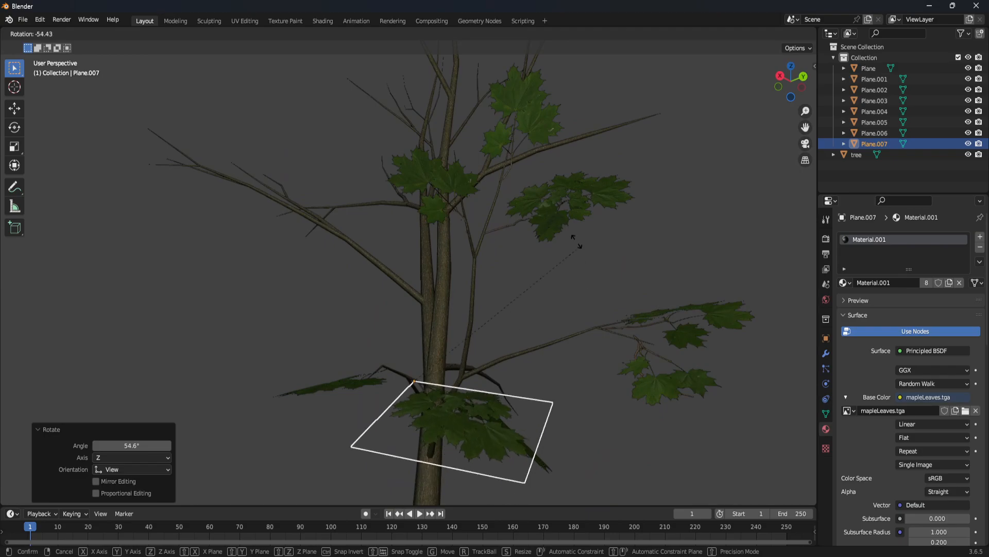
click(578, 268)
middle_drag(585, 304, 355, 353)
key(r)
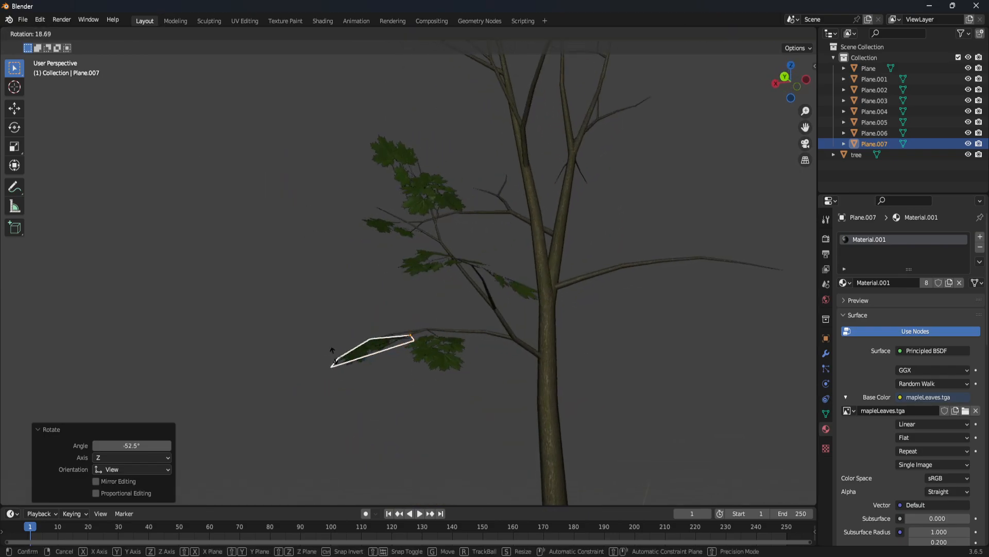
click(358, 330)
click(357, 289)
middle_drag(357, 288, 505, 345)
mouse_move(445, 355)
middle_down()
mouse_move(490, 276)
mouse_move(479, 341)
mouse_move(513, 360)
mouse_move(462, 350)
middle_up()
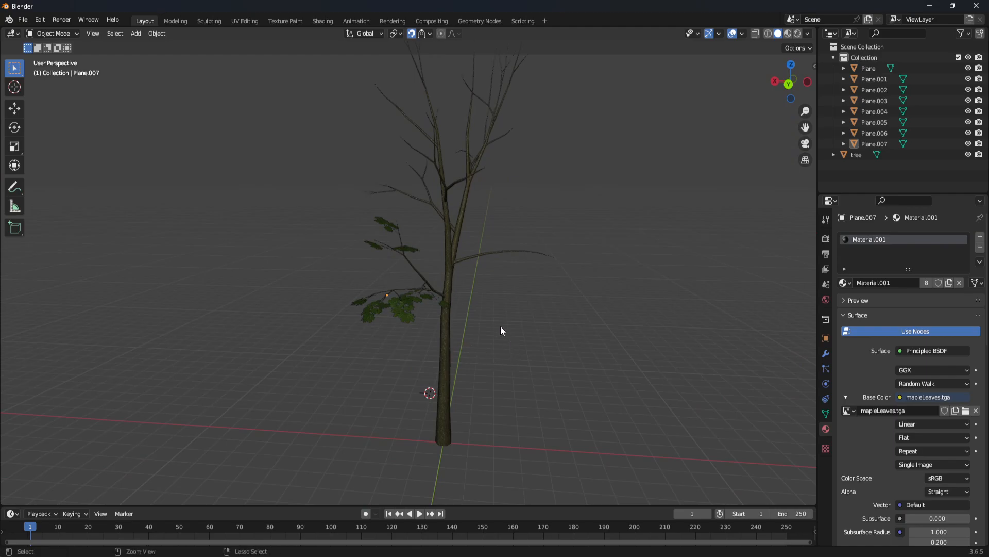
scroll(495, 326, up, 2)
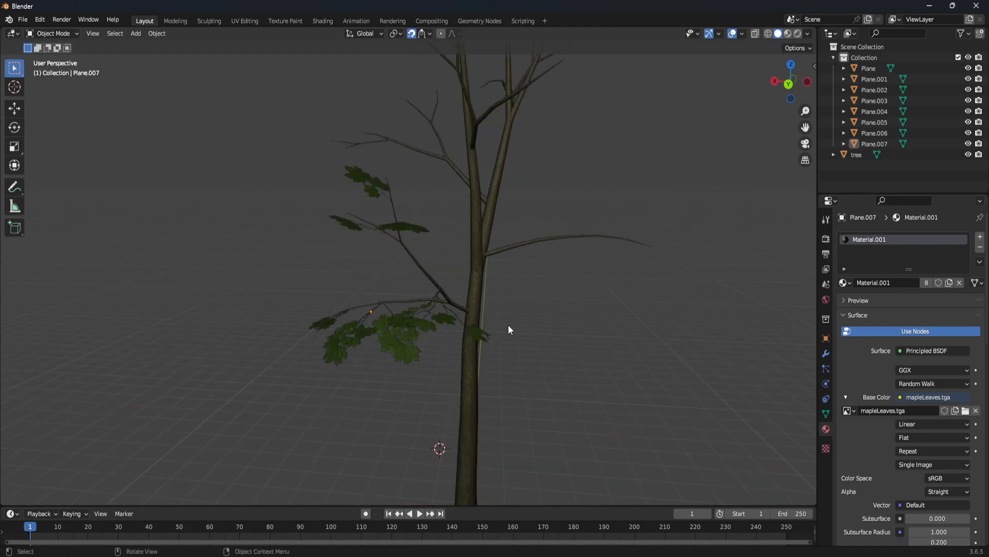
middle_drag(534, 321, 601, 313)
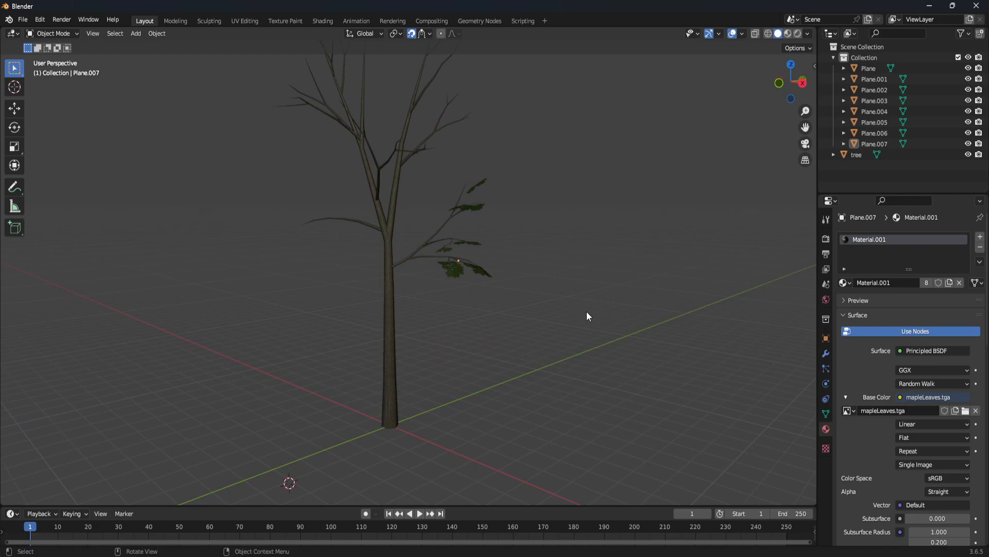
- Select the Plane.007, Plane.002 and Plane.003 leaf cards on the hanging twig and check their meshes in Edit Mode
middle_drag(549, 291, 431, 293)
click(411, 315)
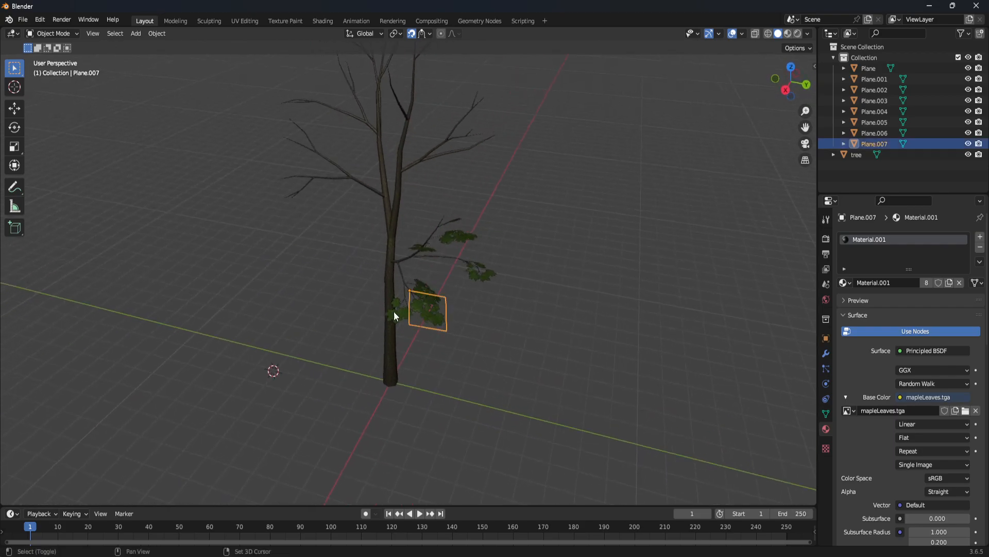
shift+click(400, 309)
shift+click(428, 288)
scroll(443, 287, up, 3)
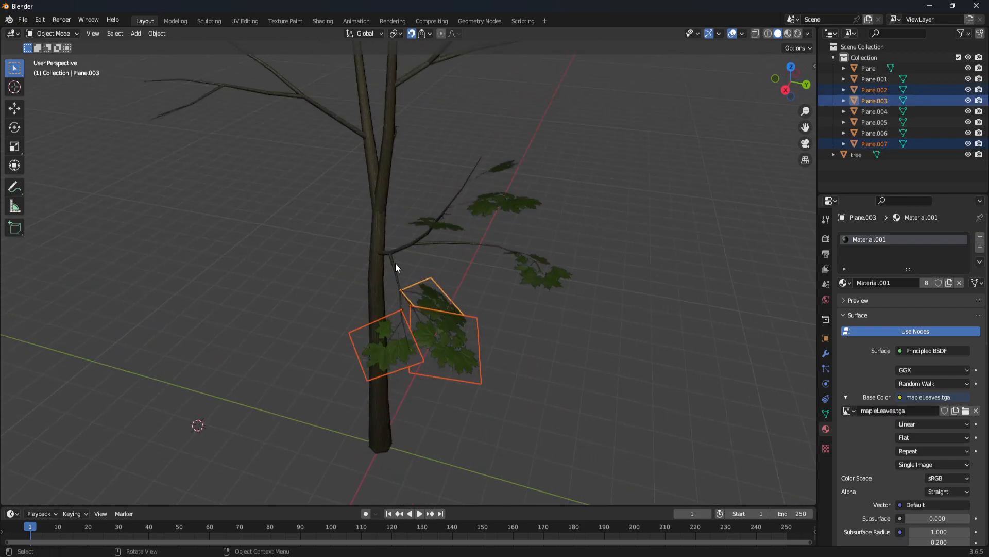
key(Tab)
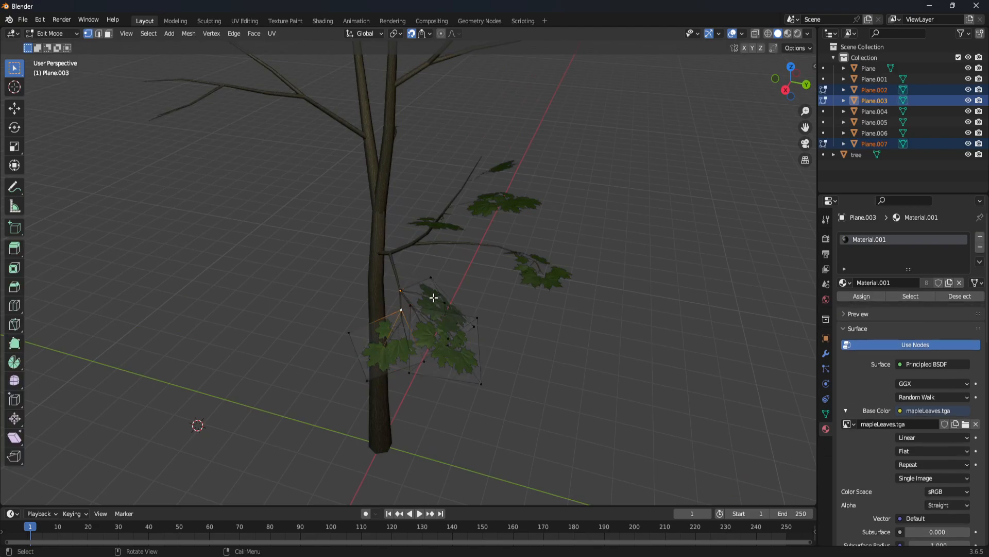
key(Tab)
mouse_move(428, 337)
middle_down()
mouse_move(399, 329)
mouse_move(415, 326)
middle_up()
key(Tab)
key(Tab)
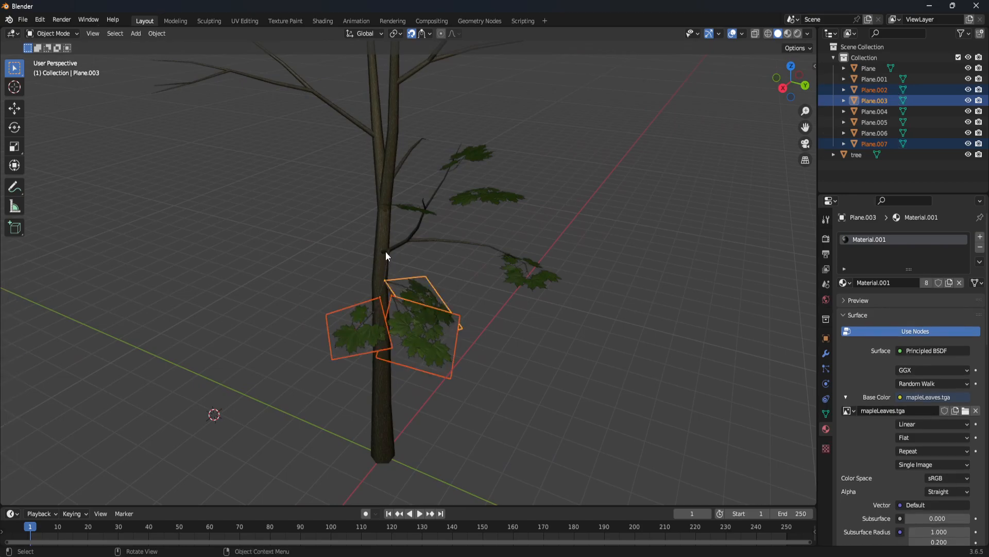
- Try to duplicate the hanging twig's linked geometry in place within the tree mesh
click(386, 251)
middle_drag(389, 250, 413, 272)
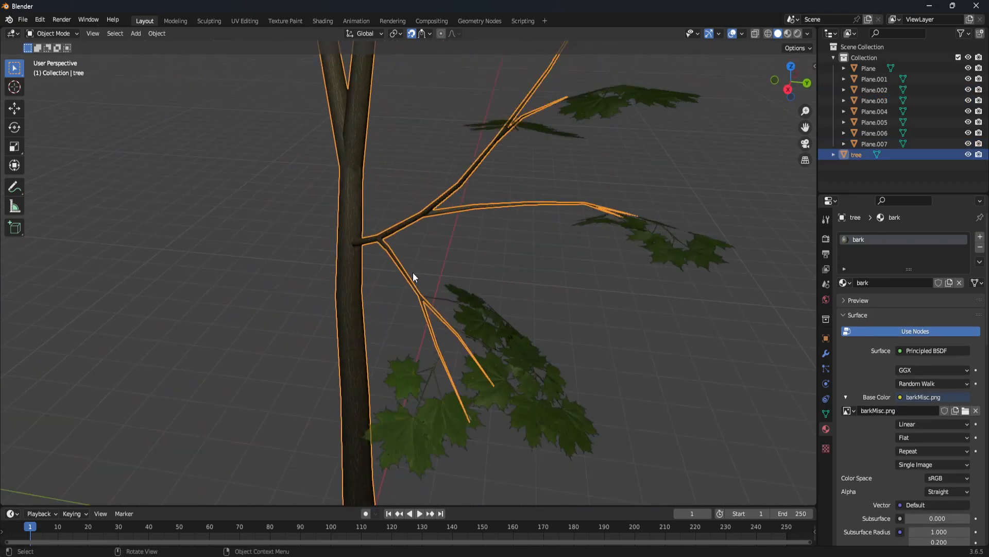
key(Tab)
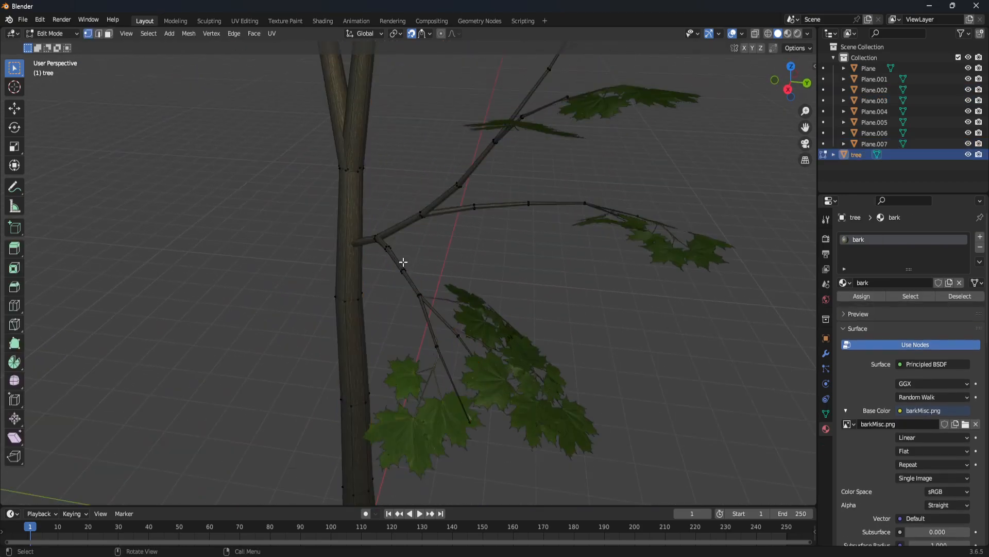
key(l)
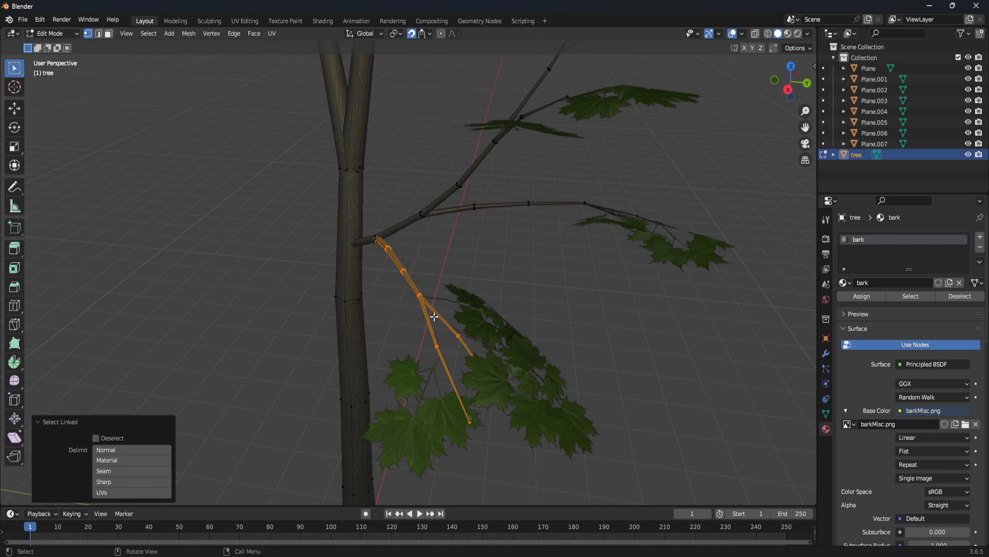
key(shift+d)
key(Escape)
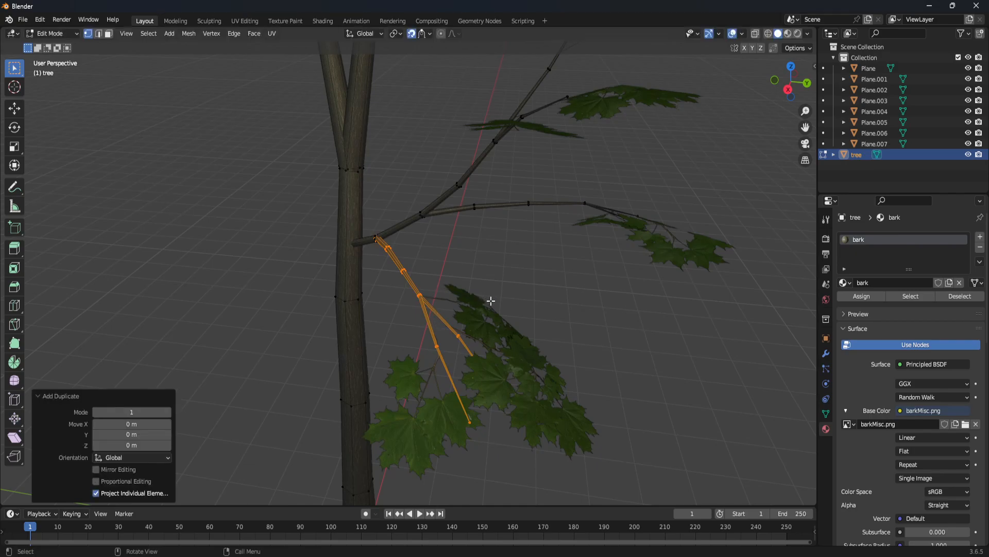
click(484, 332)
- Try to move the linked hanging twig geometry about 0.11 m in X, -1.03 m in Y and 0.16 m in Z
key(Tab)
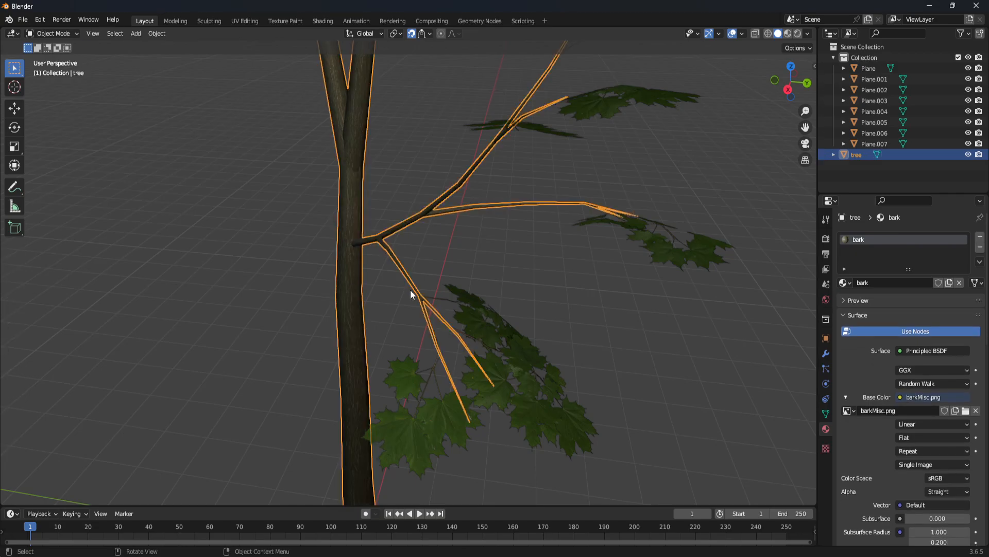
key(Tab)
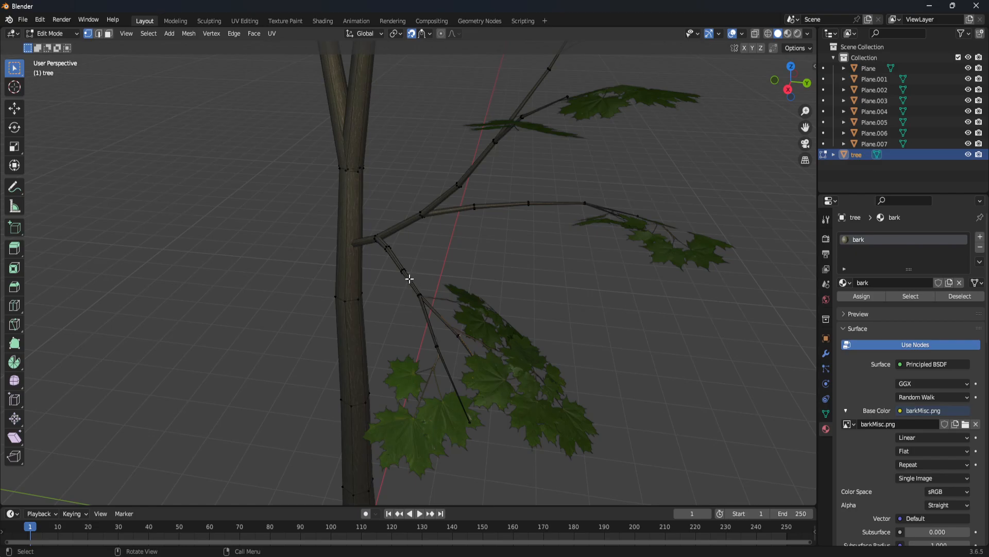
key(l)
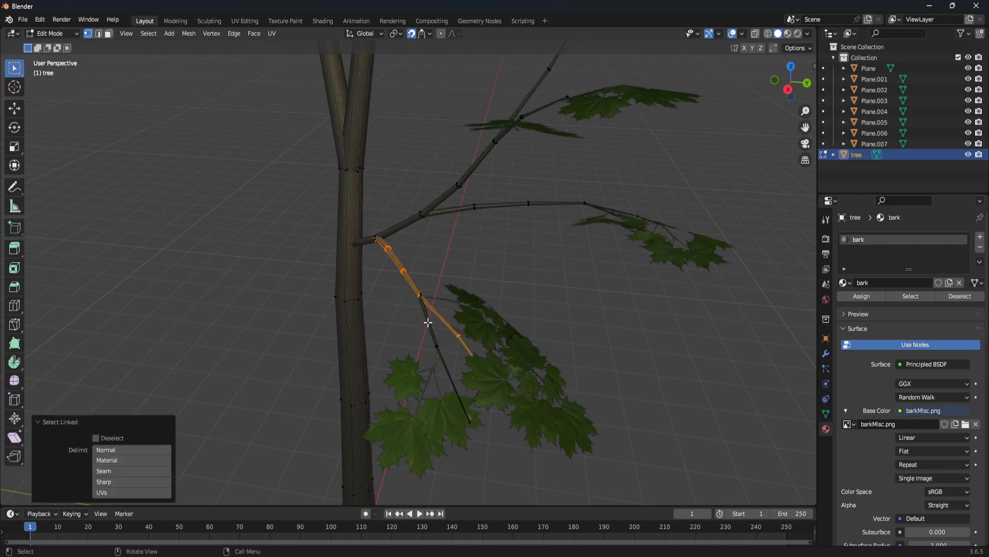
key(g)
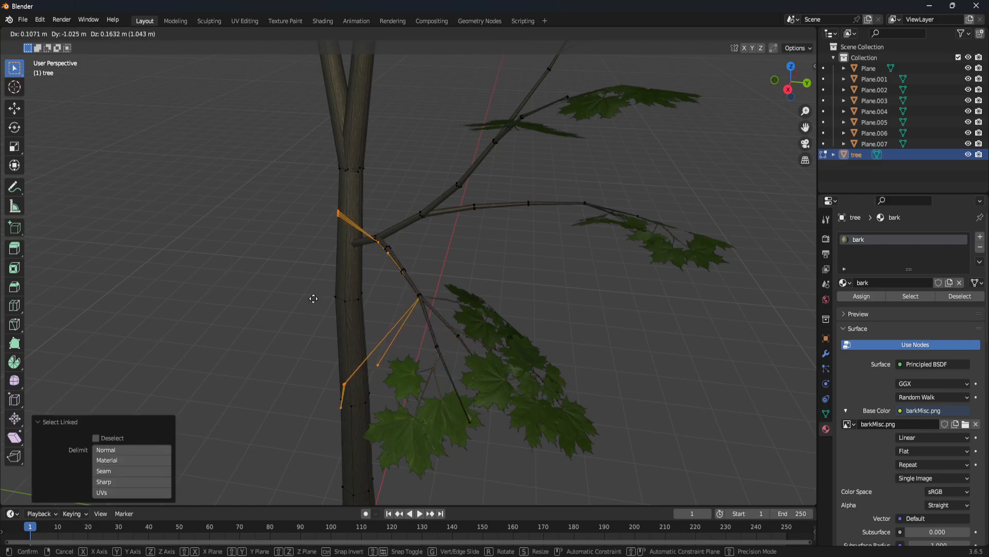
click(313, 298)
- Undo the twig's move and in-place duplication, returning to Object Mode
key(ctrl+z)
key(ctrl+z)
key(ctrl+z)
key(ctrl+z)
key(ctrl+z)
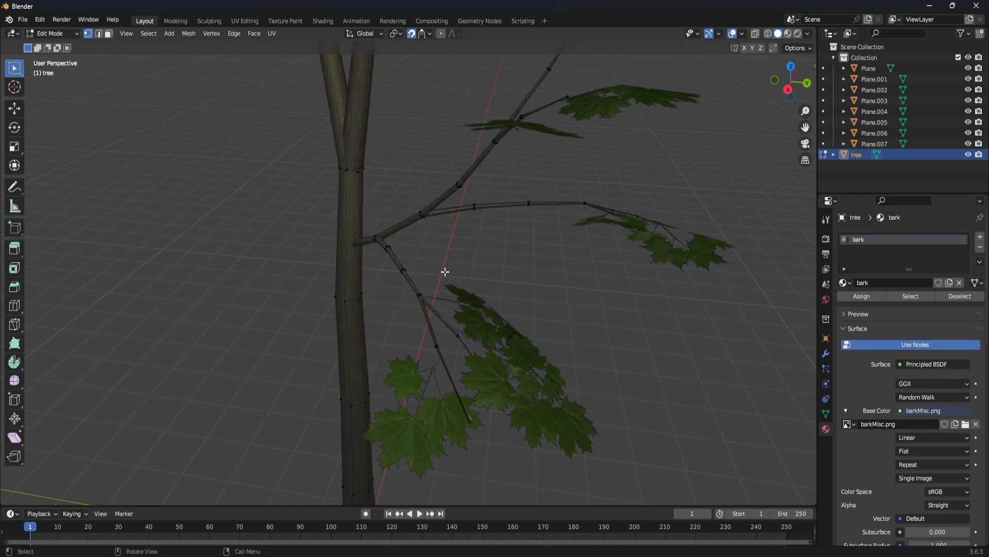
key(ctrl+z)
key(ctrl+z)
key(ctrl+z)
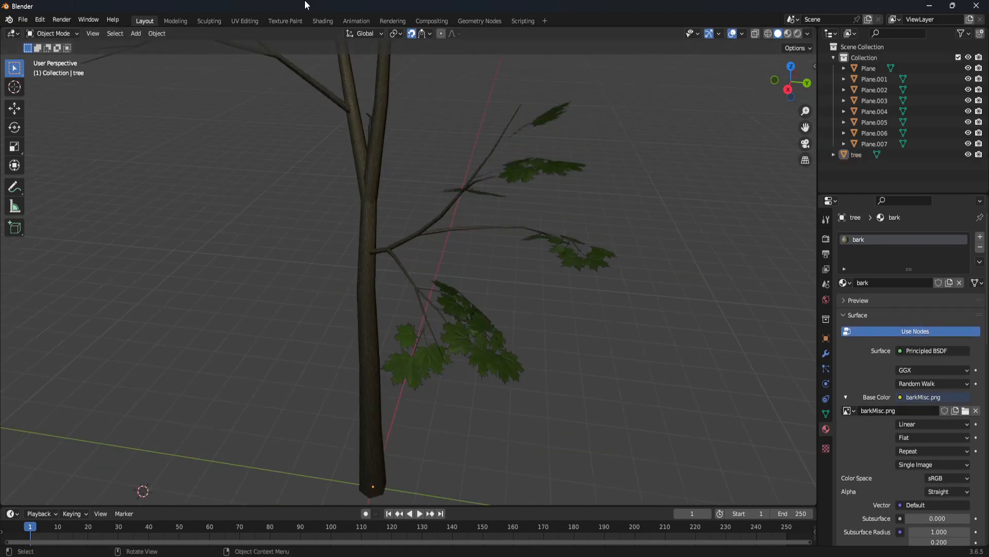
- Separate the hanging twig's linked geometry from the tree mesh into its own object and return to Object Mode
scroll(521, 129, up, 2)
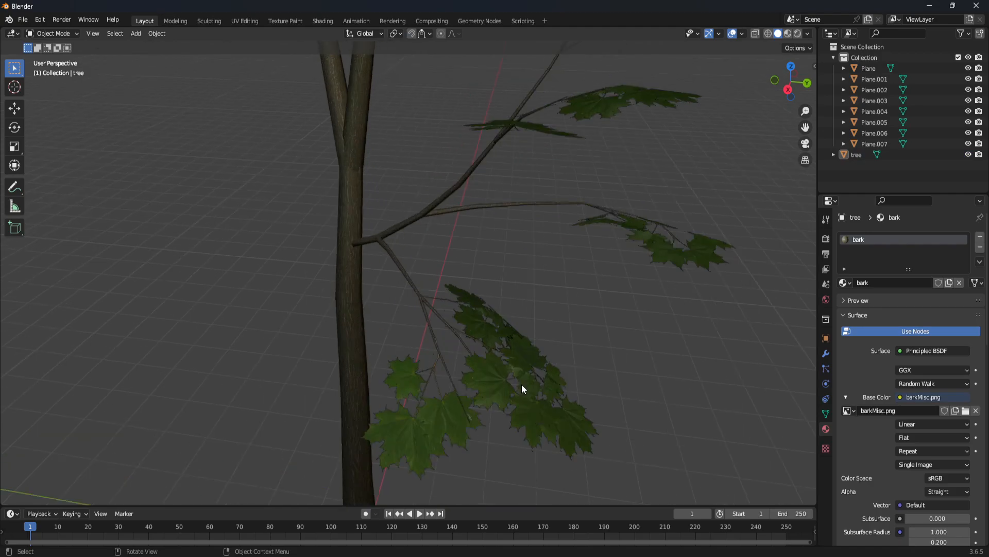
click(444, 334)
key(Tab)
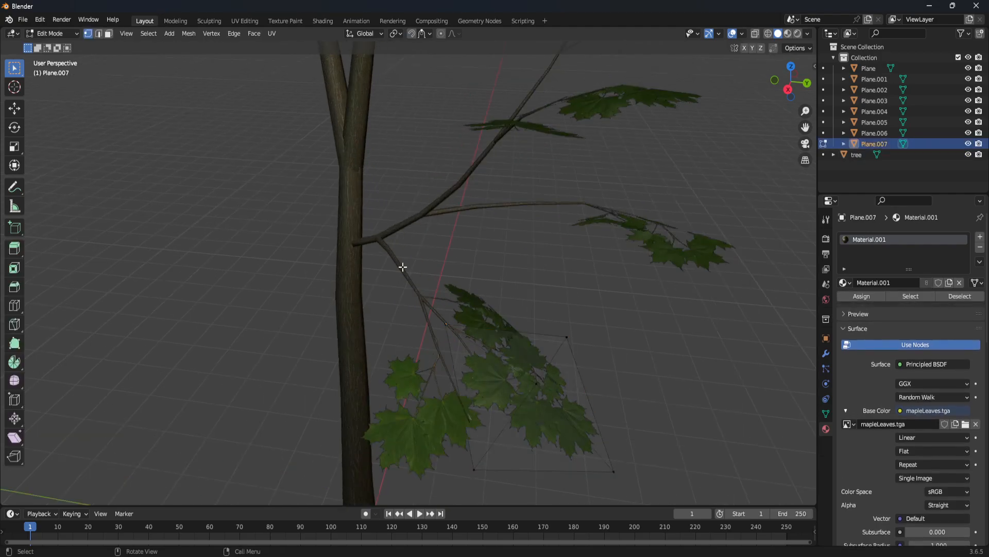
key(Tab)
click(403, 267)
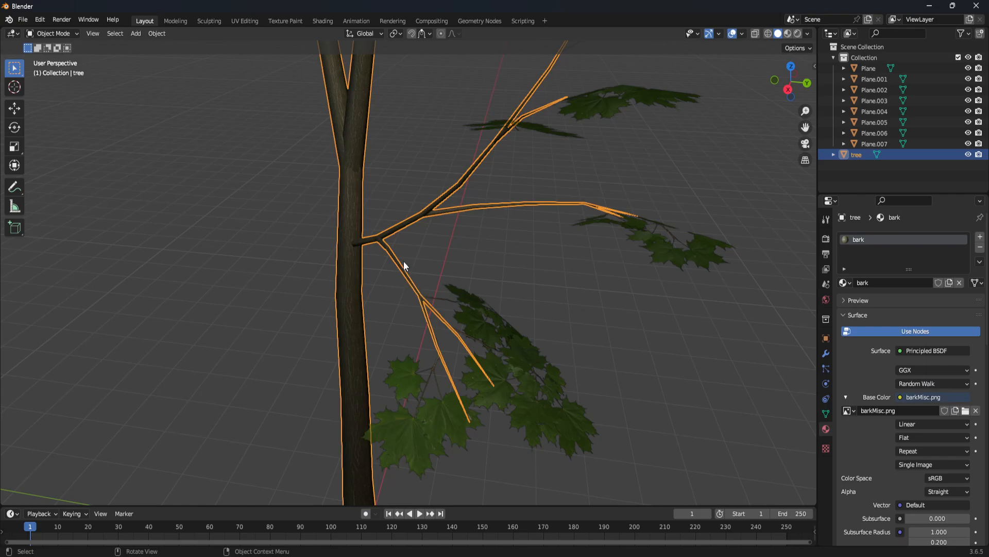
key(Tab)
key(l)
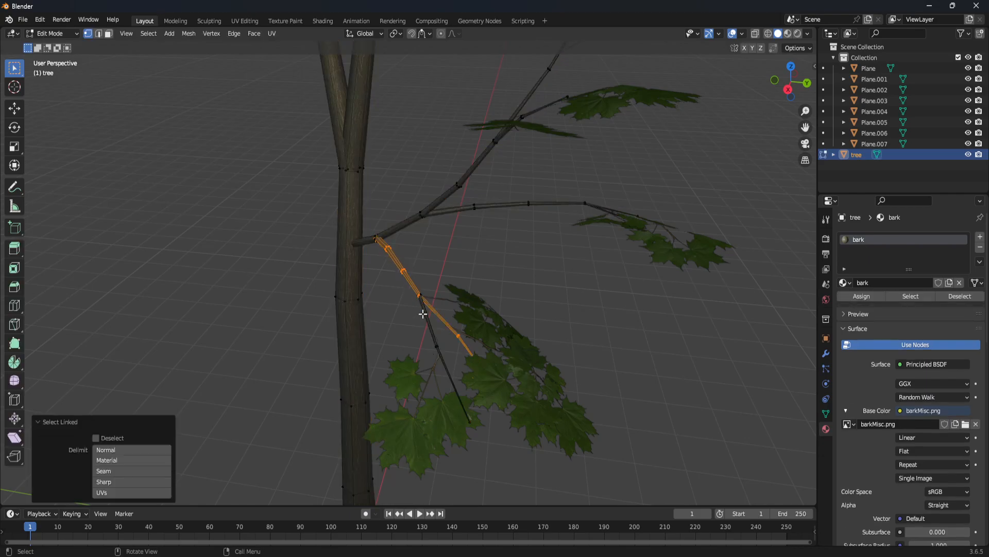
key(p)
click(439, 348)
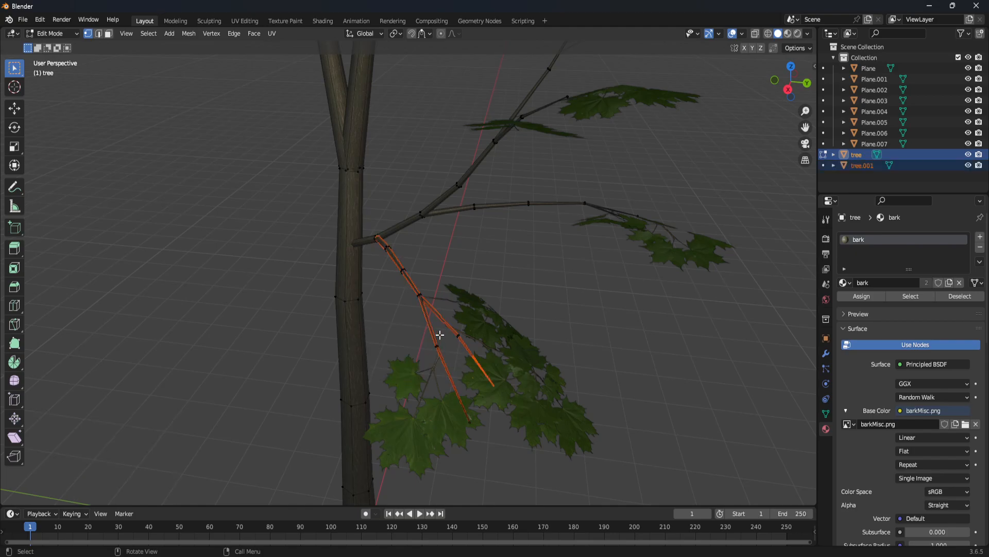
key(Tab)
- Try to move the separated twig away from the trunk
click(407, 273)
click(403, 274)
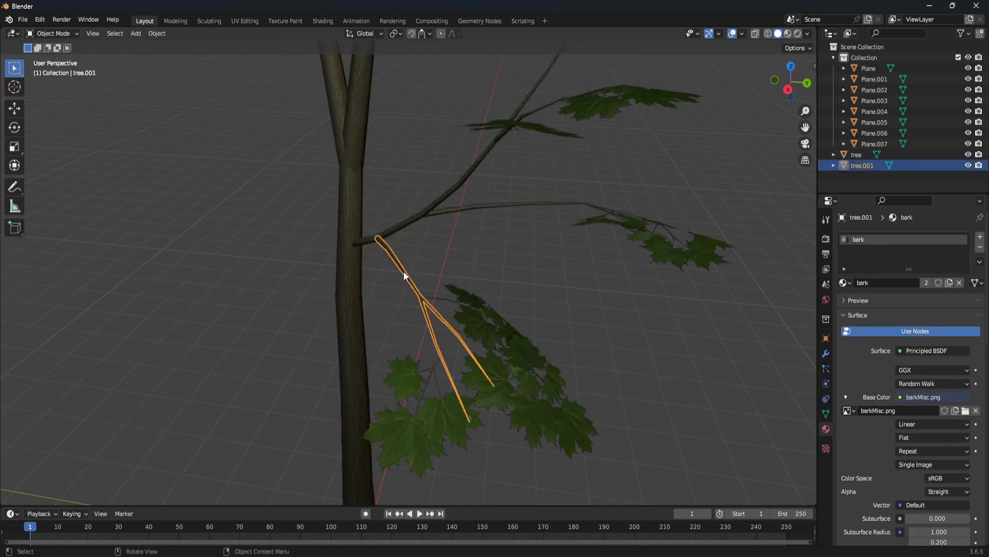
key(g)
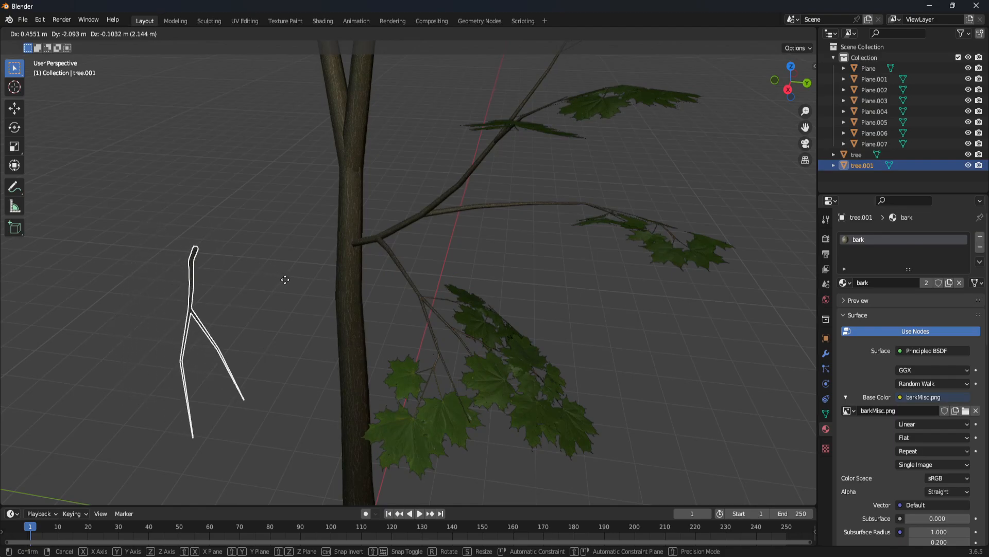
right_click(286, 277)
- Join the Plane.002, Plane.003 and Plane.007 leaf cards into the separated twig tree.001
click(499, 337)
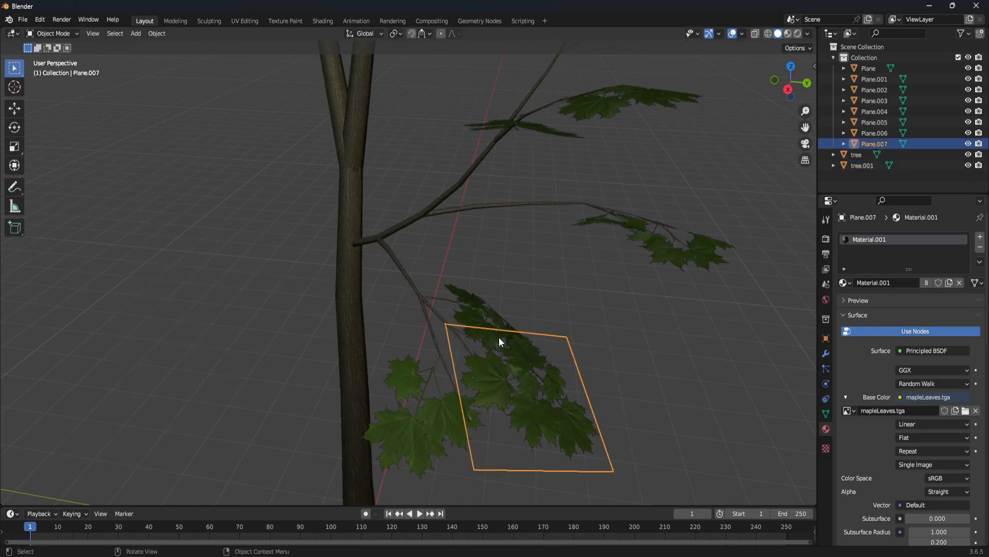
click(497, 342)
shift+click(455, 409)
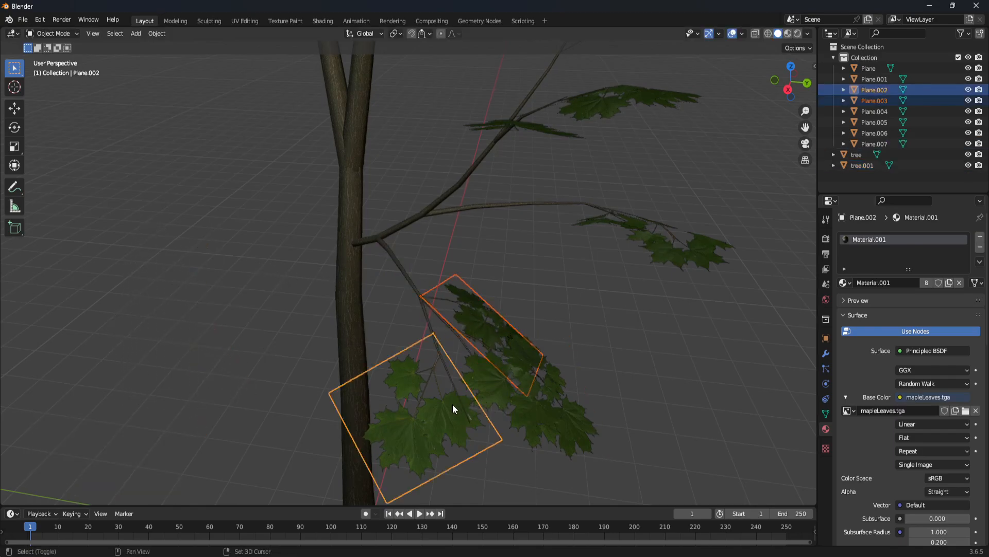
shift+click(552, 422)
shift+click(407, 280)
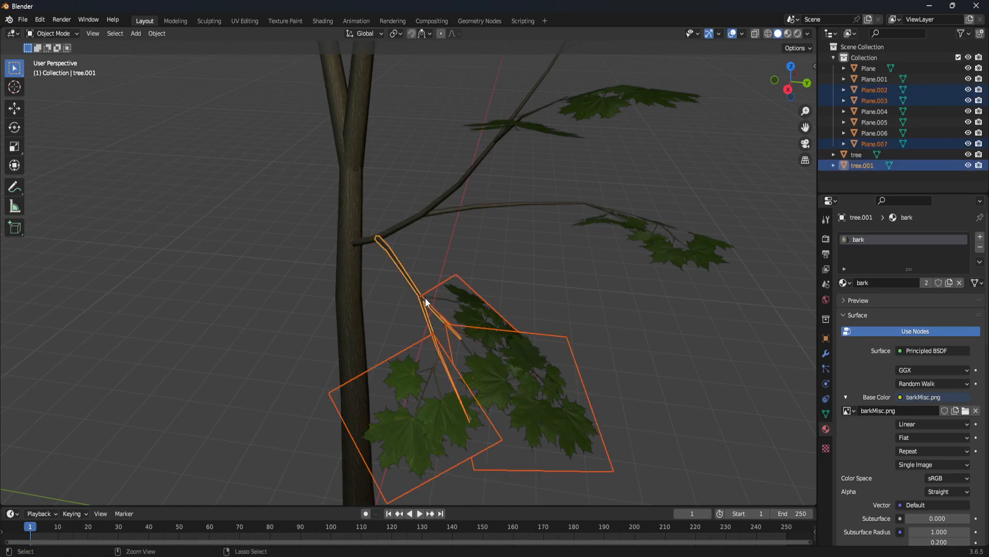
key(ctrl+j)
scroll(425, 297, down, 3)
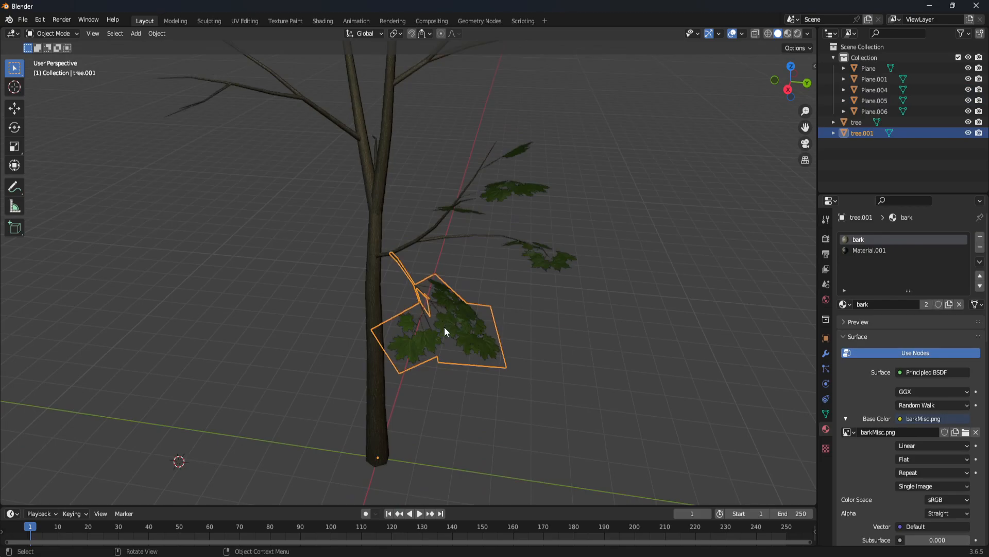
- Try to move the joined leafy twig about 0.31 m in X, -2.88 m in Y and 0.45 m in Z, and undo it
key(g)
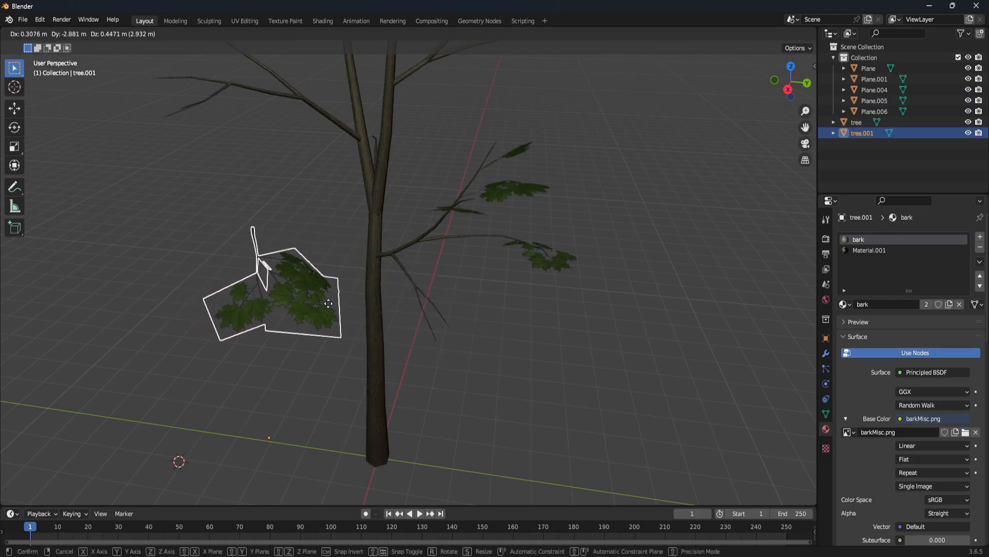
click(328, 308)
scroll(378, 336, down, 6)
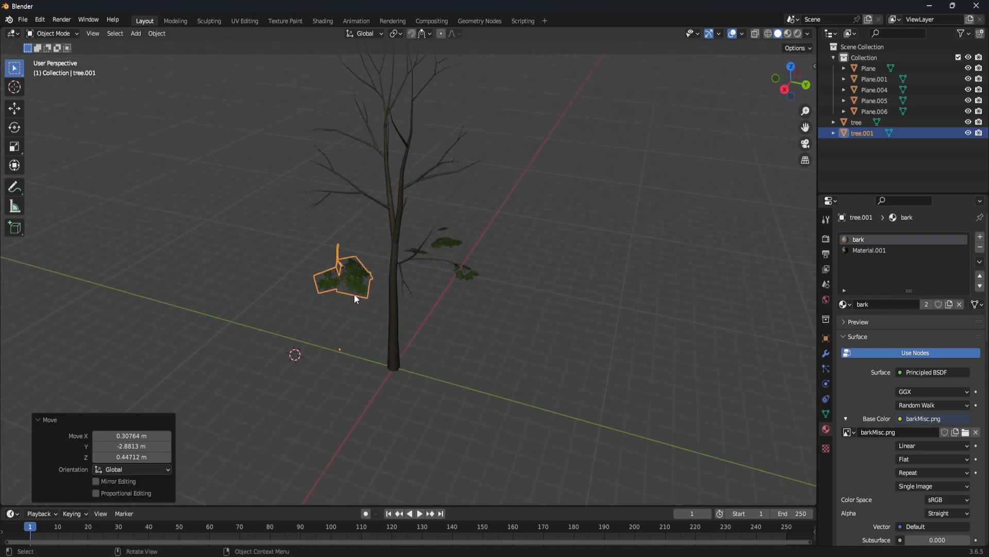
key(ctrl+z)
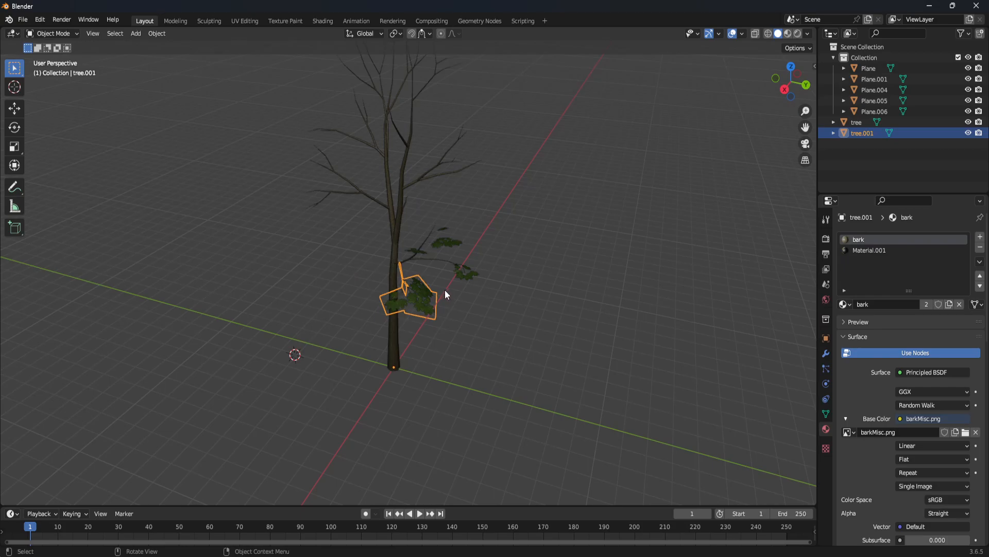
- Duplicate the leafy twig, moving the copy about -3.11 m in X, 1.05 m in Y and 4.32 m in Z
key(shift+d)
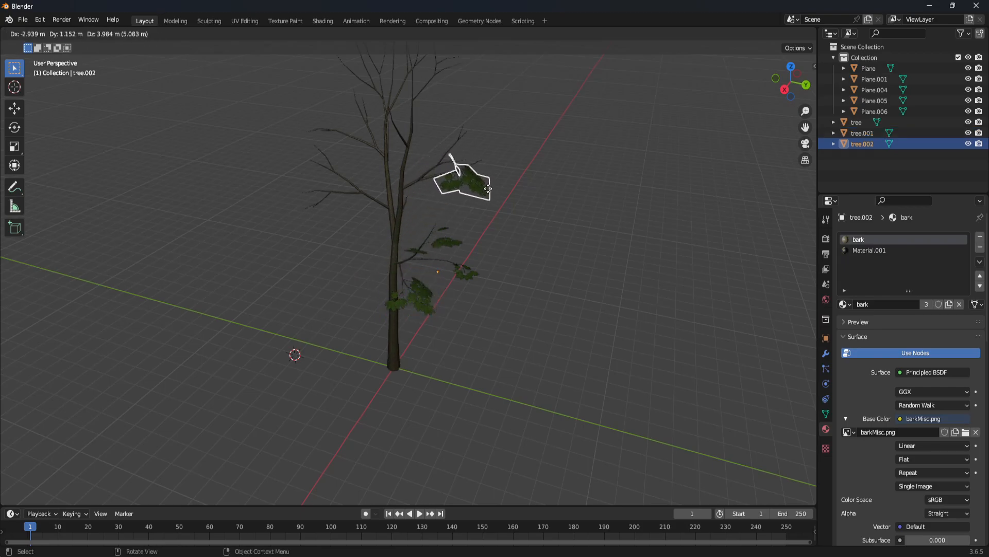
click(505, 198)
- Try to rotate the duplicated leafy twig by about -54.1° and undo the rotation
middle_drag(505, 198, 438, 258)
key(r)
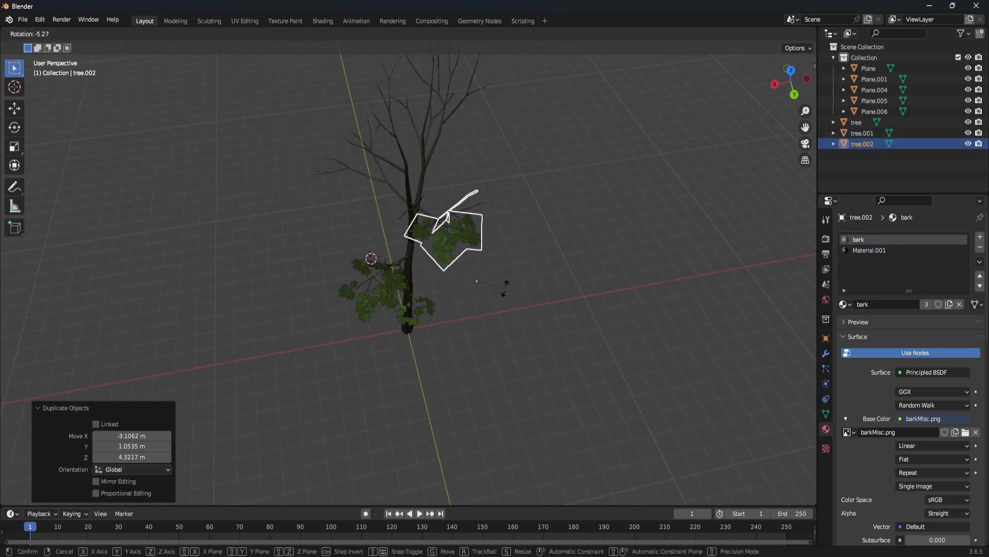
click(519, 262)
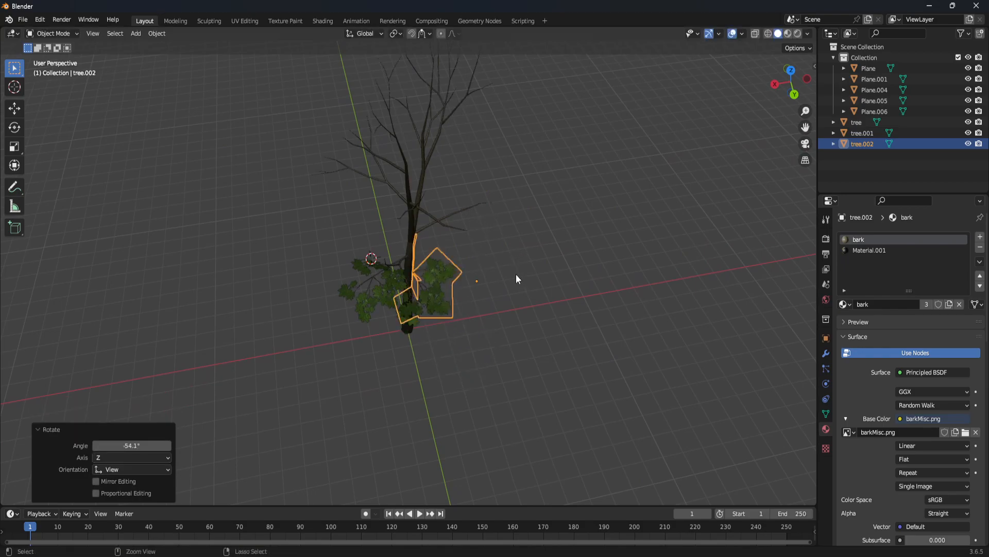
key(ctrl+z)
- Snap the 3D cursor to the selected vertex at the twig copy's base and set the object's origin to it
middle_drag(509, 278, 448, 239)
key(Tab)
scroll(463, 227, up, 4)
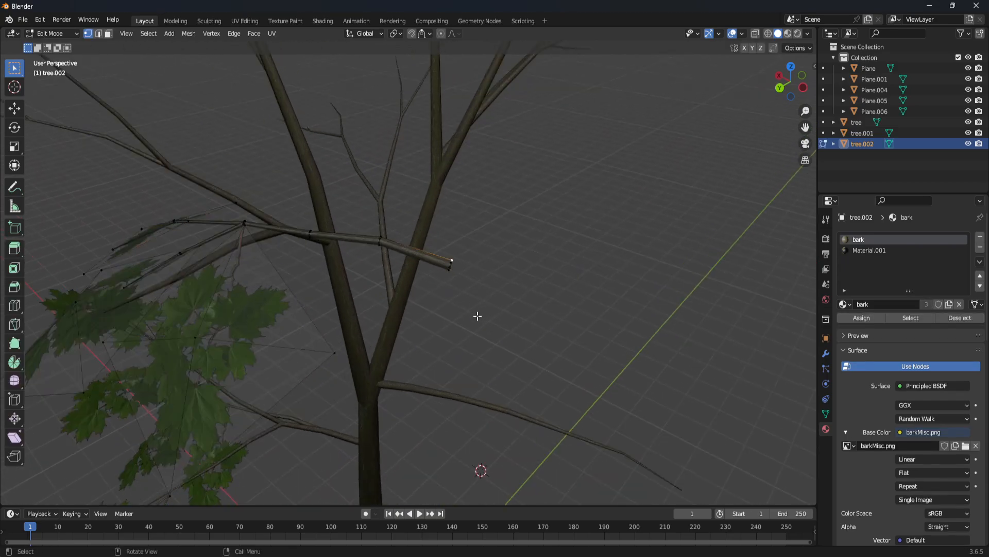
key(shift+s)
click(458, 366)
key(Tab)
click(152, 33)
mouse_move(168, 60)
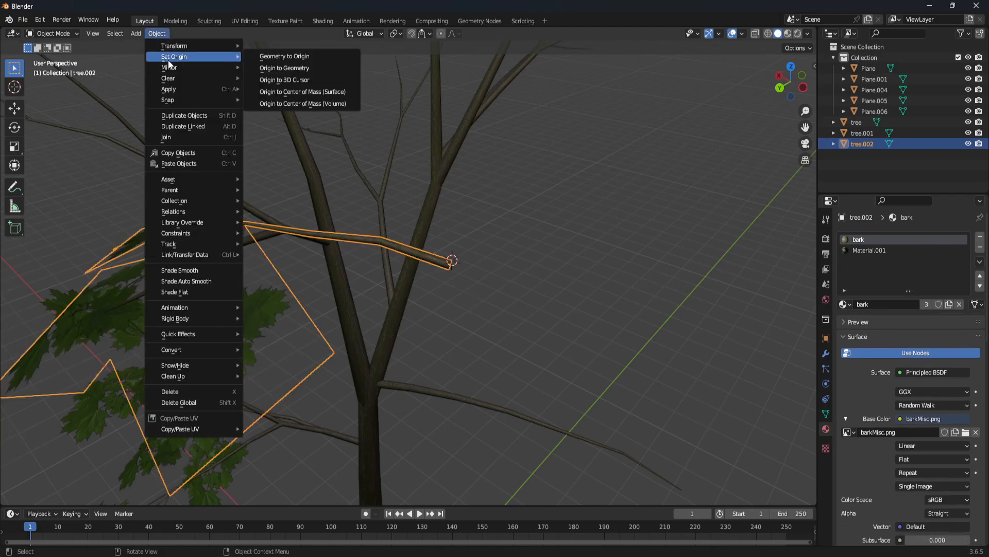
click(289, 77)
- Try rotating the twig copy around its base origin by about 13.3° and then about -107° in view orientation
scroll(406, 278, down, 5)
key(r)
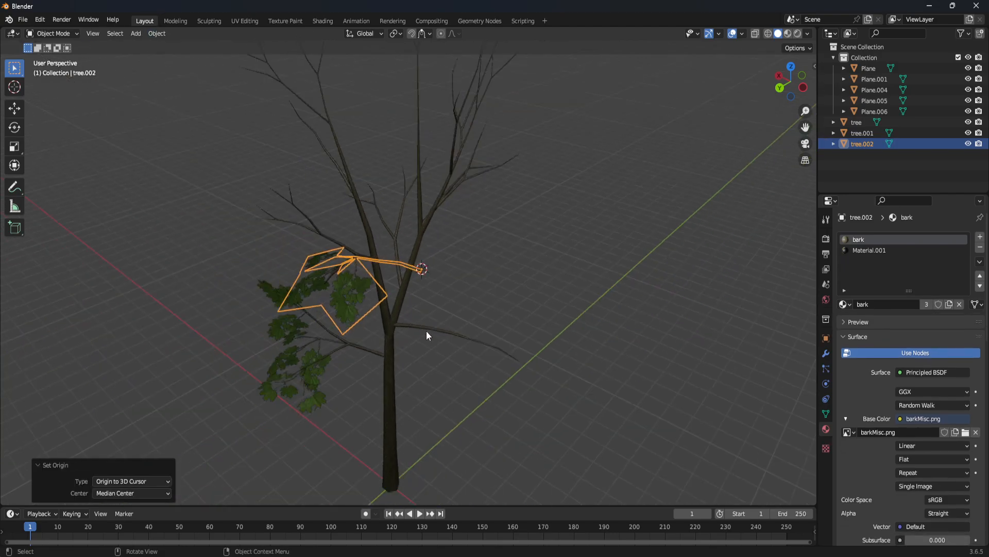
click(414, 321)
middle_drag(413, 320, 433, 401)
key(r)
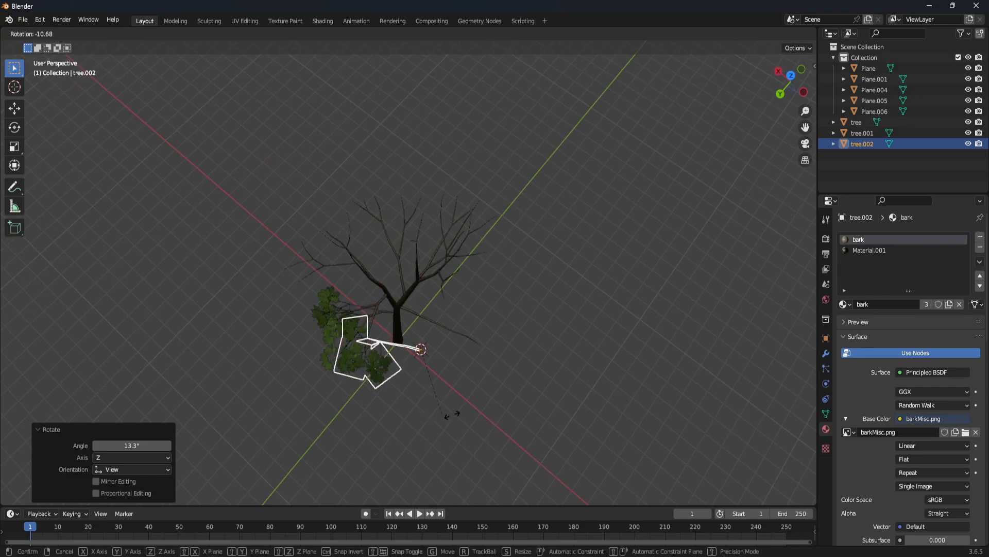
click(494, 379)
middle_drag(493, 380, 516, 336)
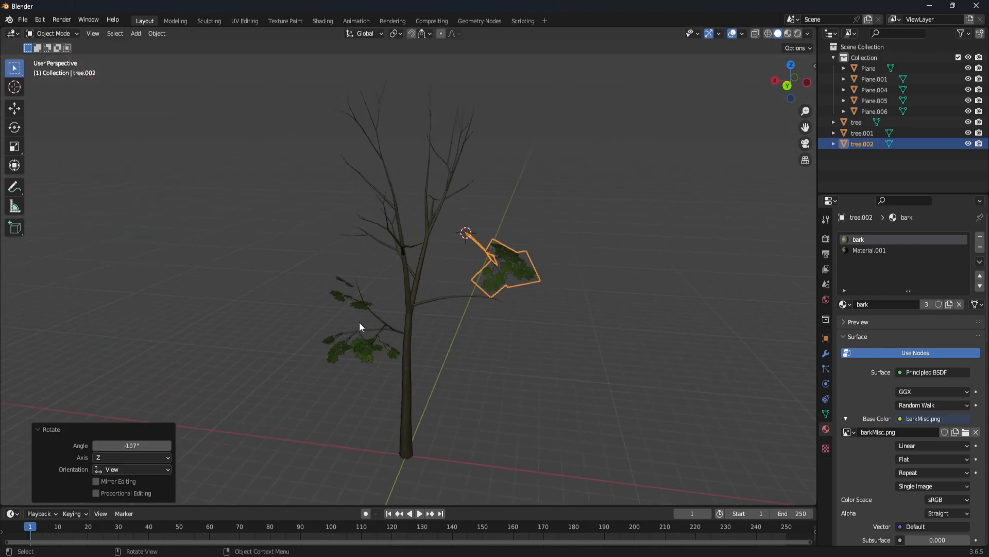
- Try moving the rotated twig copy about 0.73 m in X, -0.27 m in Y and 1.70 m in Z
key(g)
click(402, 344)
middle_drag(402, 345, 495, 343)
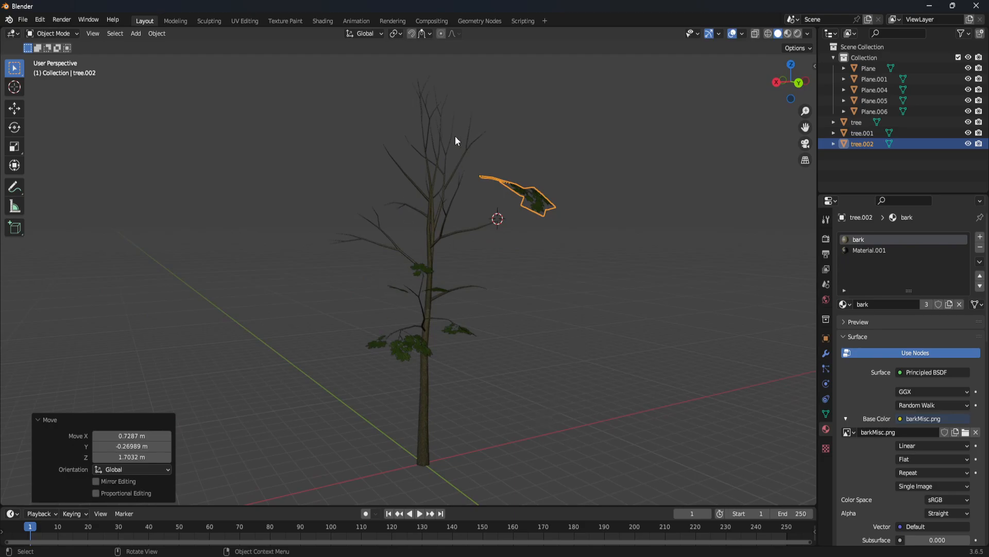
middle_drag(562, 201, 453, 264)
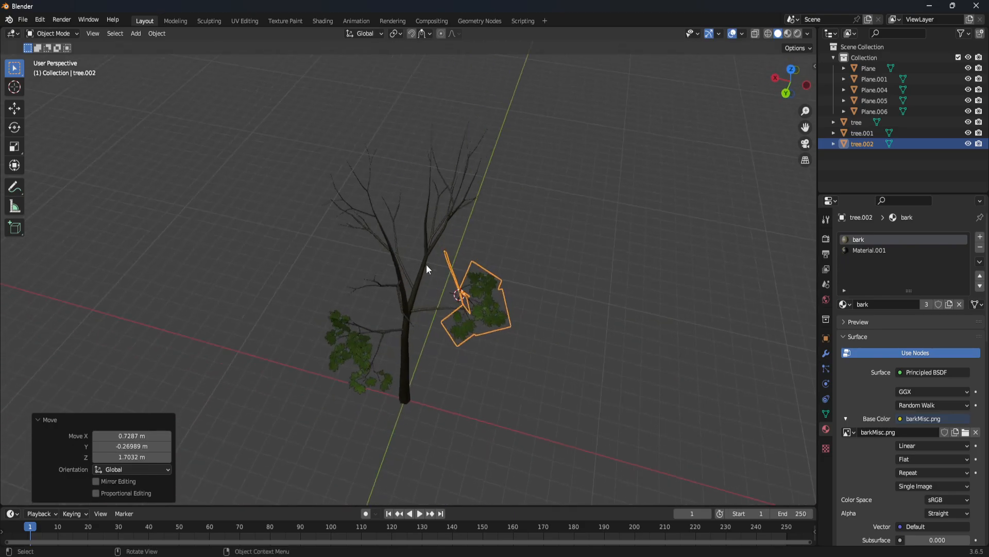
- Delete the duplicated leafy twig floating beside the tree
key(Delete)
middle_drag(477, 347, 524, 325)
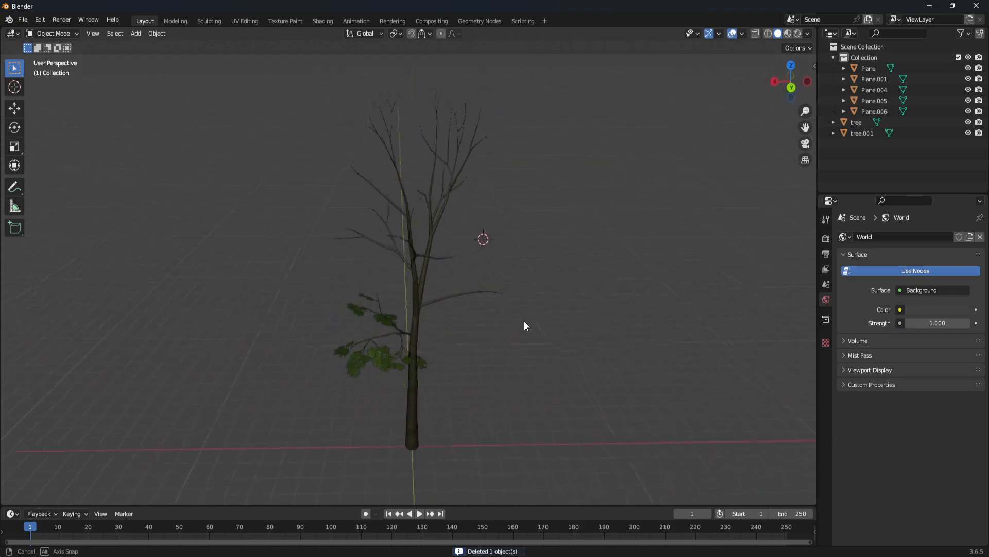
scroll(461, 398, up, 5)
middle_drag(462, 396, 386, 335)
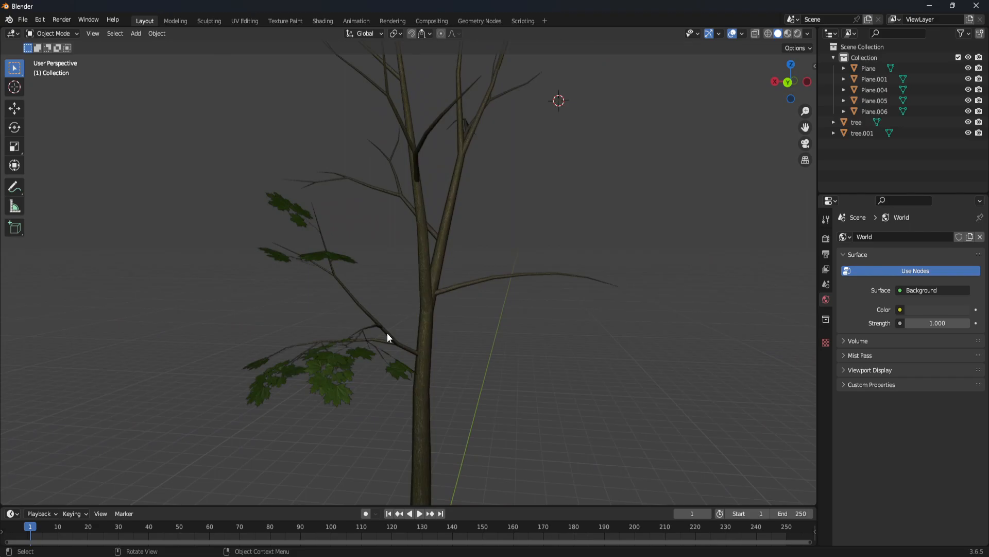
- Check the materials on the trunk and joined twig, and rename the leaf card material as leaves
click(432, 277)
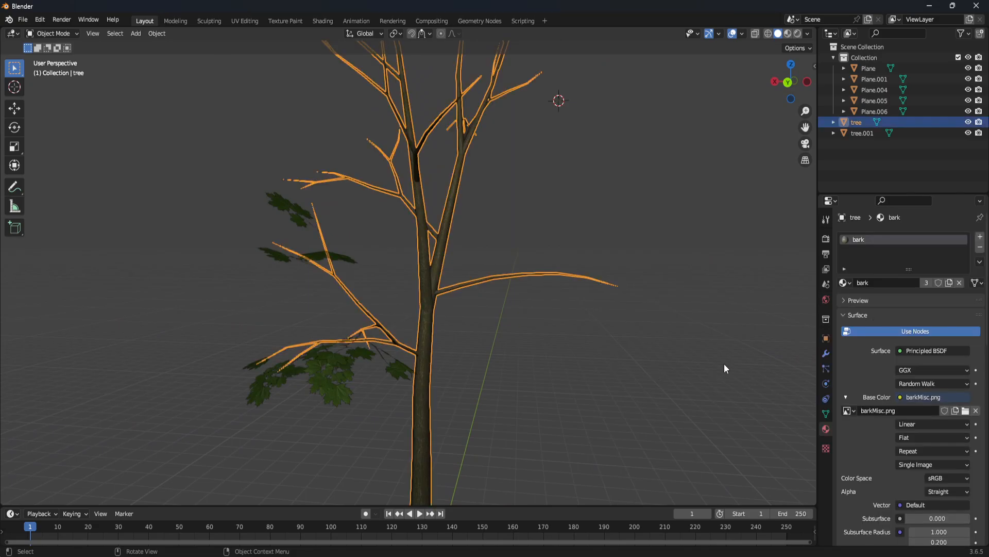
click(354, 382)
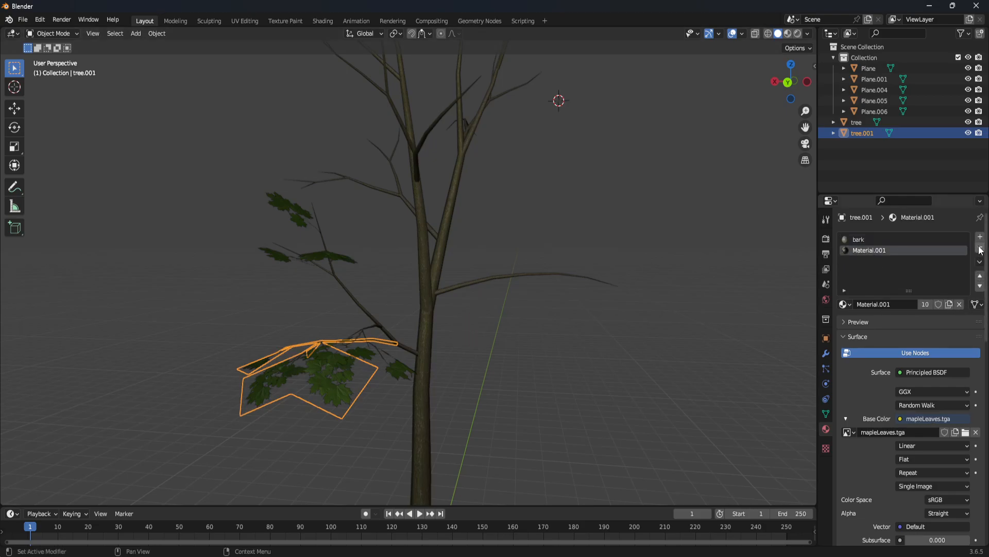
click(339, 260)
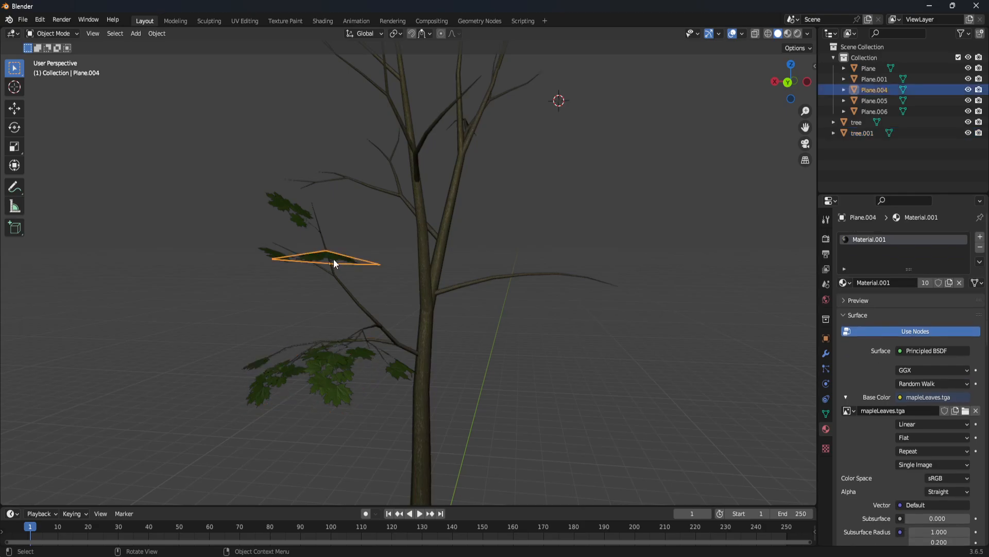
click(886, 283)
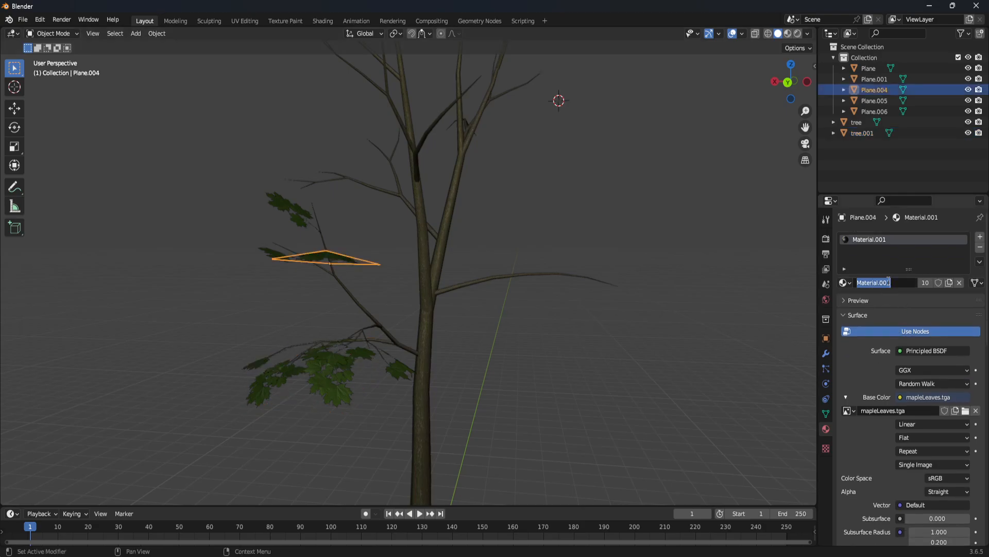
text(leaves)
key(Return)
- Examine the material slots of the joined twig and the separate leaf card on the lower branch
click(331, 356)
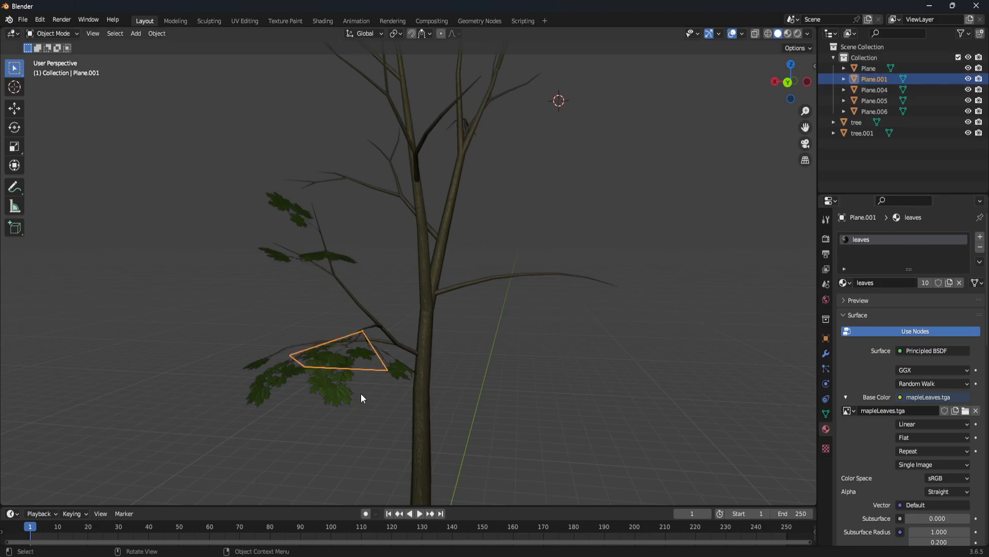
click(294, 373)
click(867, 240)
click(868, 251)
middle_drag(536, 407, 424, 340)
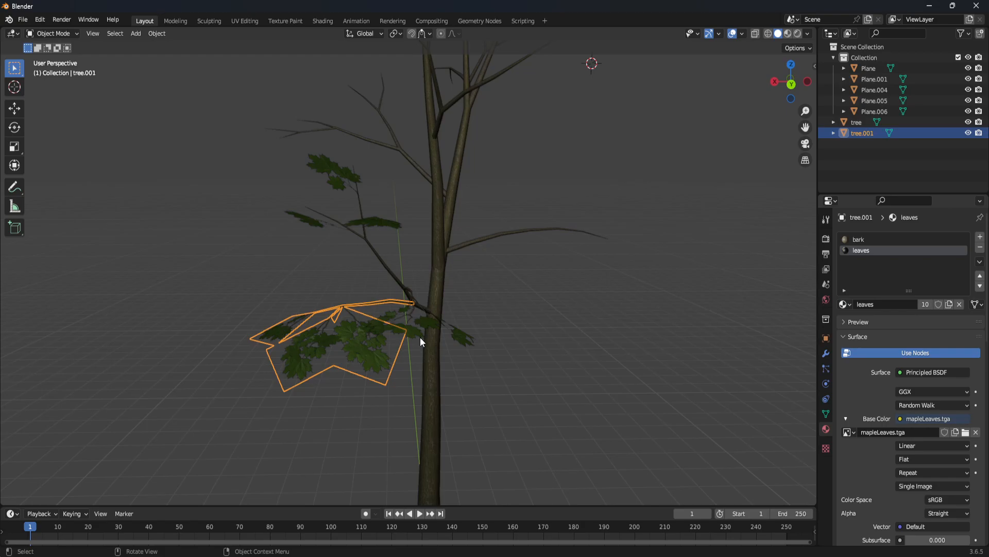
scroll(420, 339, up, 5)
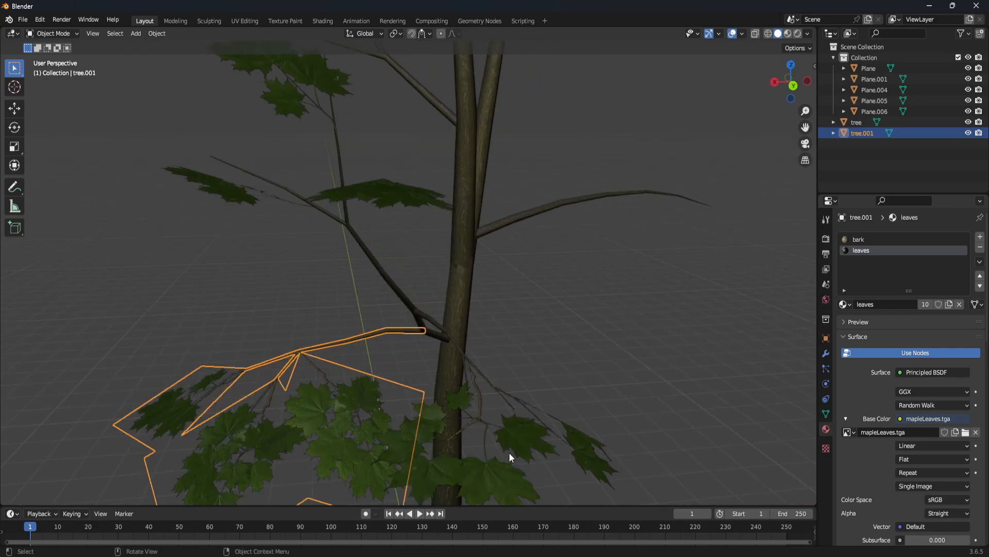
click(457, 441)
scroll(469, 420, down, 4)
middle_drag(462, 413, 484, 302)
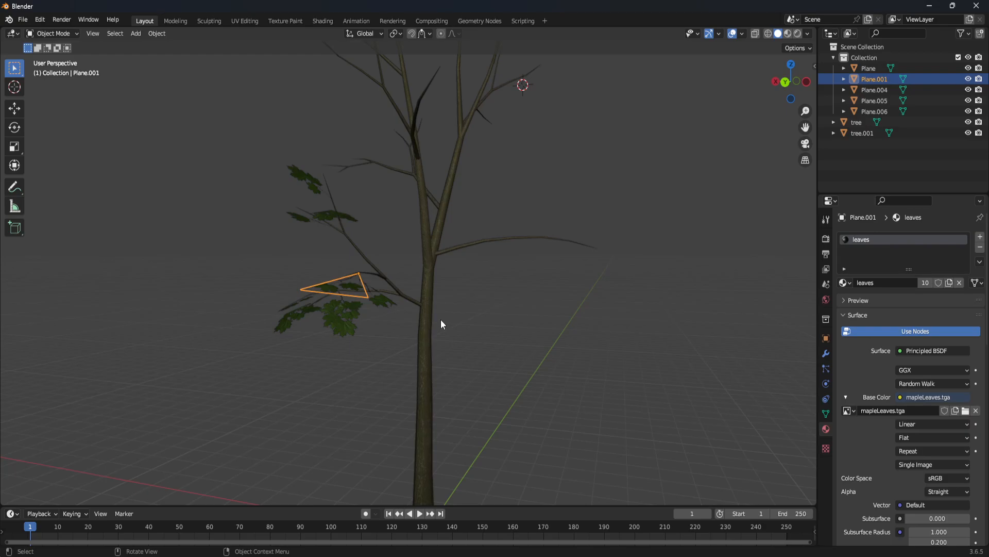
middle_drag(406, 287, 510, 344)
click(520, 322)
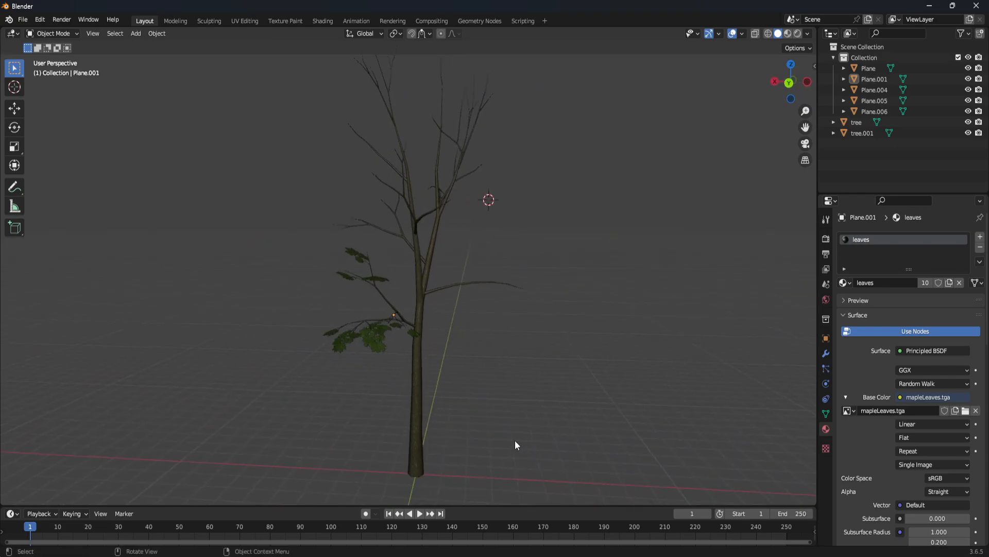
- Lower the edge loop at the base of the tree trunk about 0.46 m along global Z in edit mode, and deselect the tree
click(418, 442)
shift+middle_drag(491, 472, 504, 397)
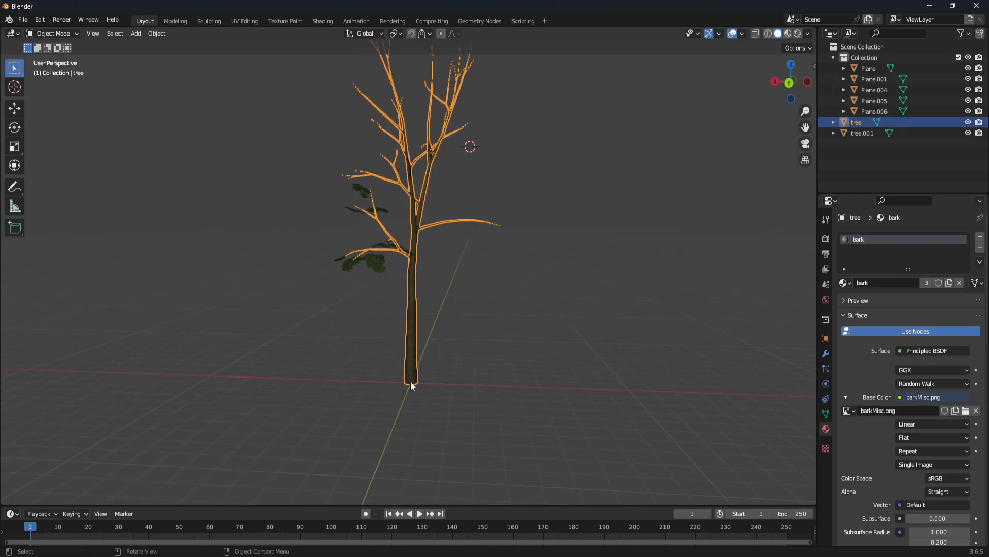
shift+middle_drag(542, 290, 542, 324)
key(Tab)
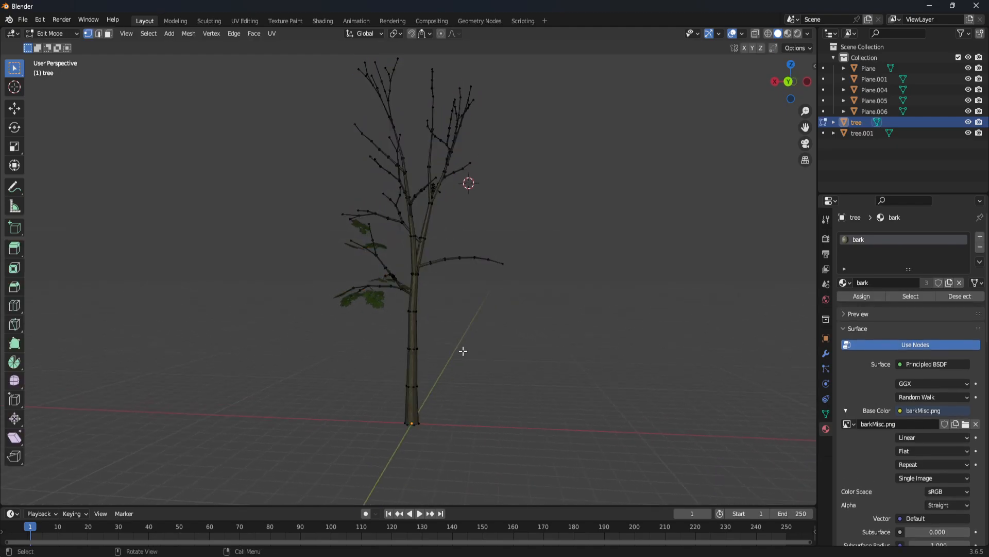
shift+middle_drag(453, 356, 467, 299)
key(2)
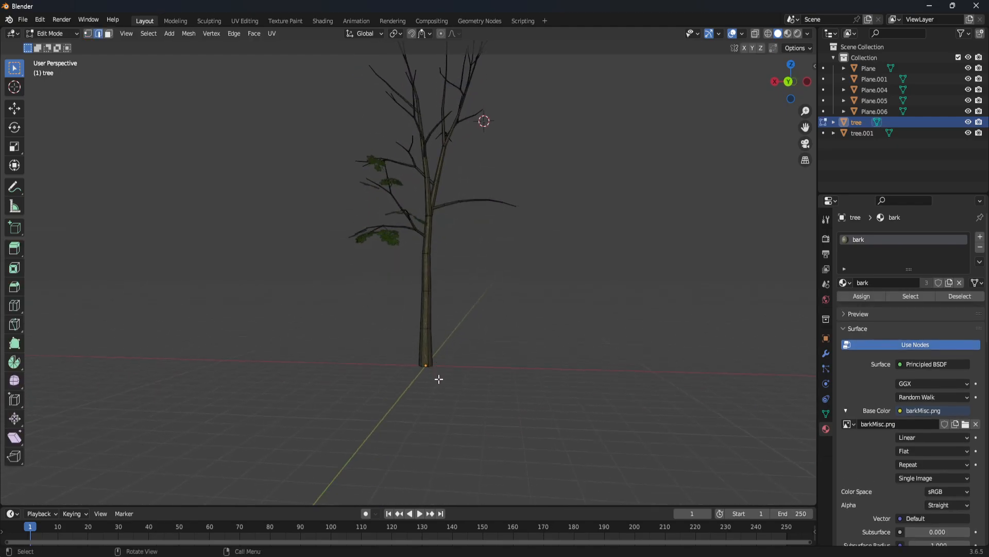
key(l)
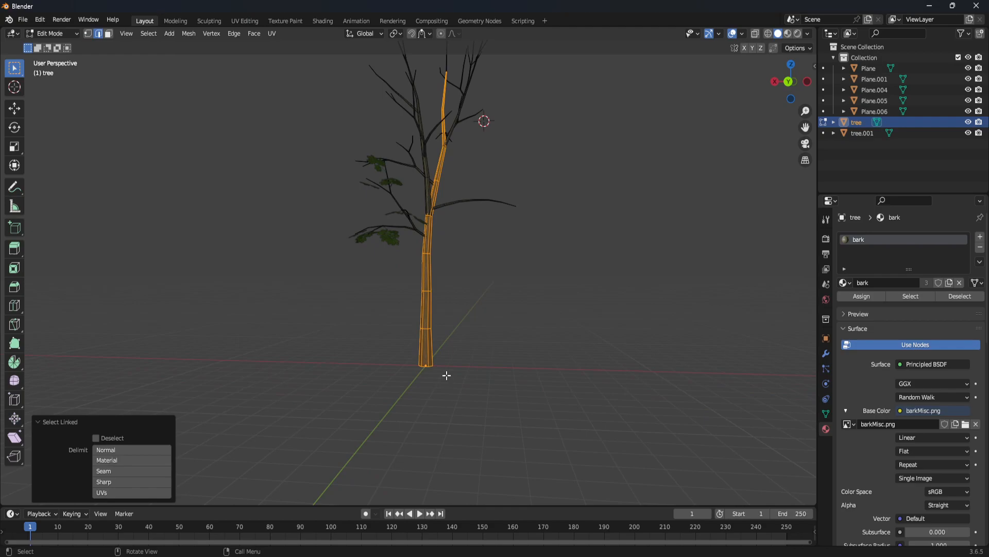
click(446, 361)
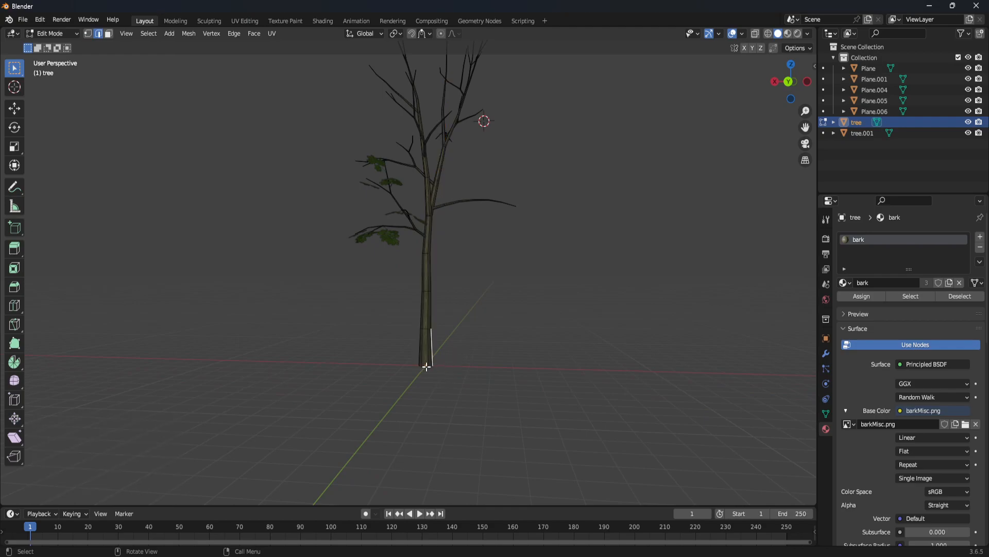
alt+click(431, 366)
key(g)
key(z)
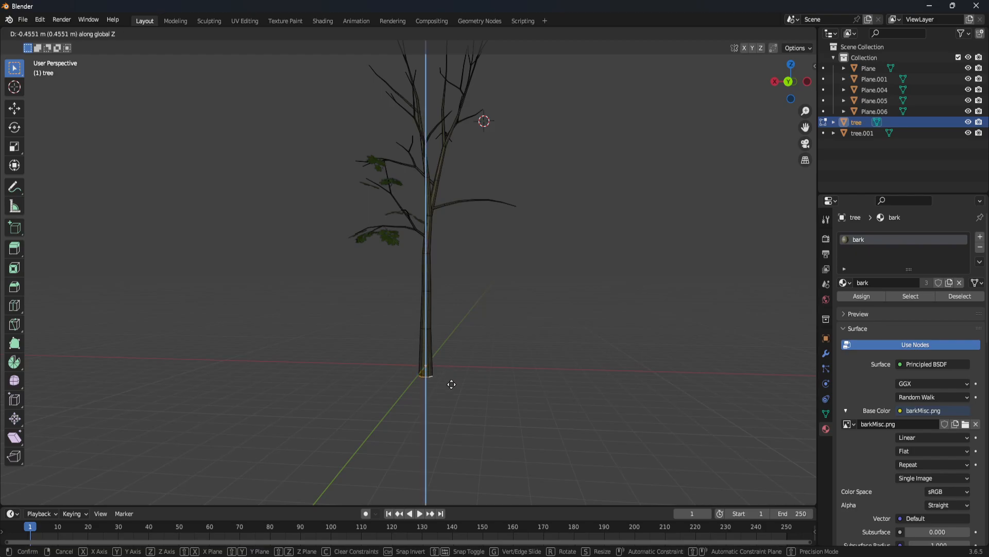
click(451, 384)
key(Tab)
scroll(512, 336, down, 1)
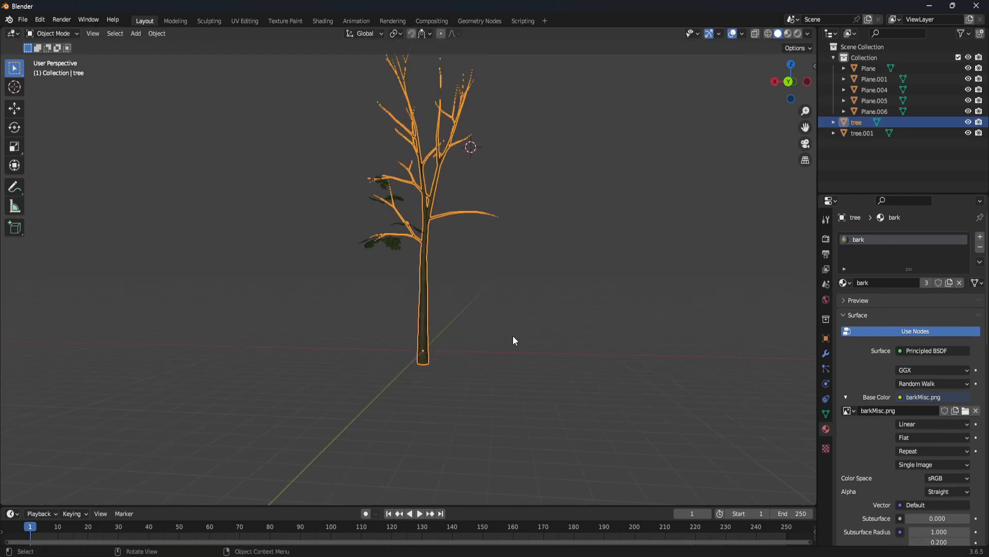
click(513, 331)
middle_drag(513, 331, 493, 324)
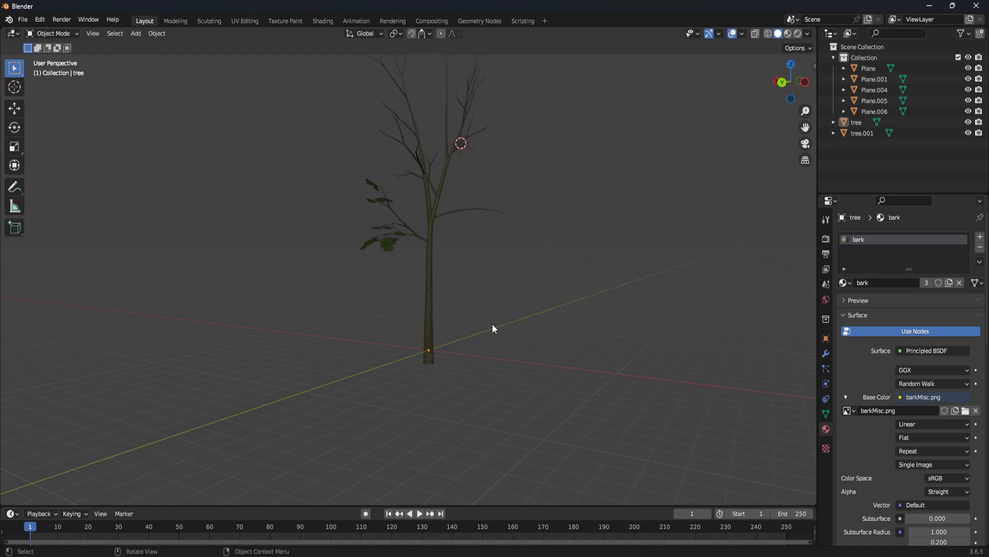
mouse_move(493, 323)
middle_down()
mouse_move(452, 313)
mouse_move(484, 316)
middle_up()
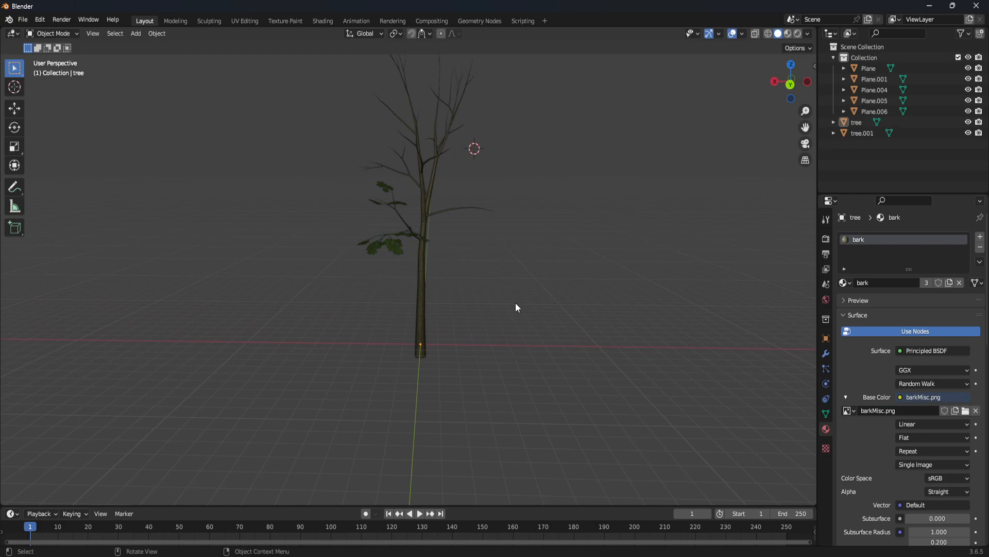